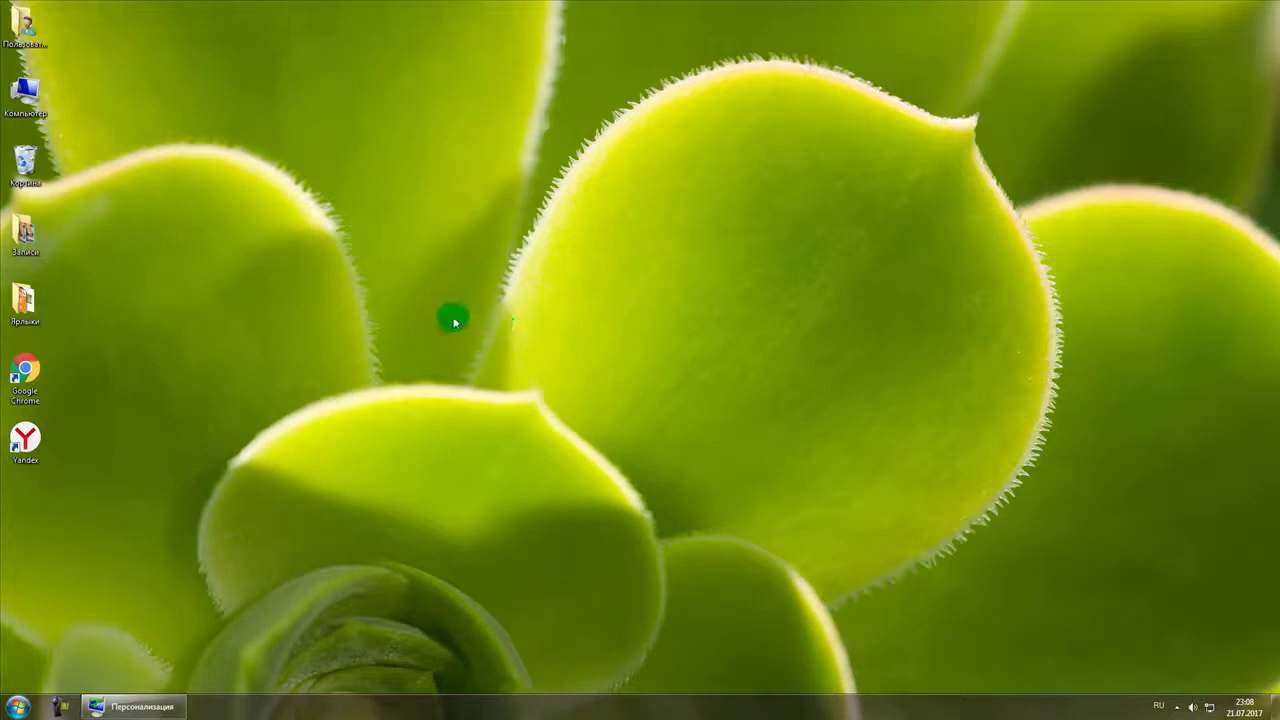
# - Advance the desktop slideshow of the Природа theme to the next background image three times
pyautogui.rightClick(446, 173)
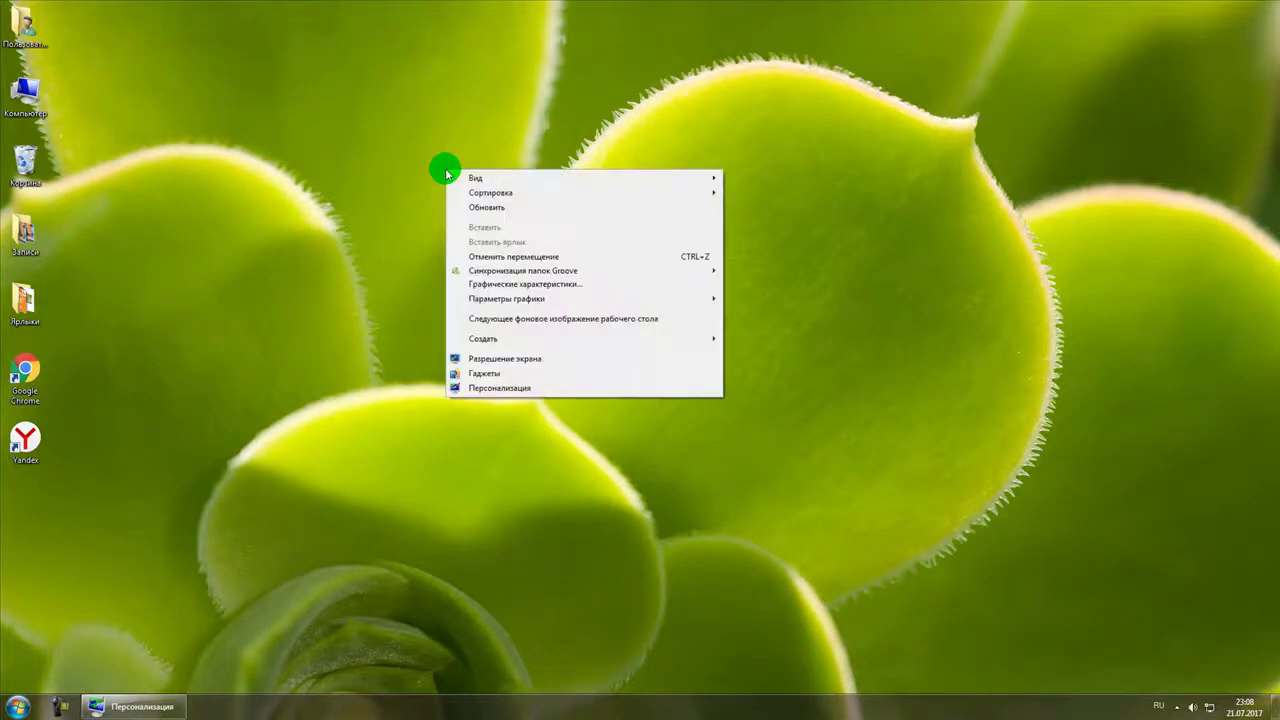
pyautogui.click(520, 319)
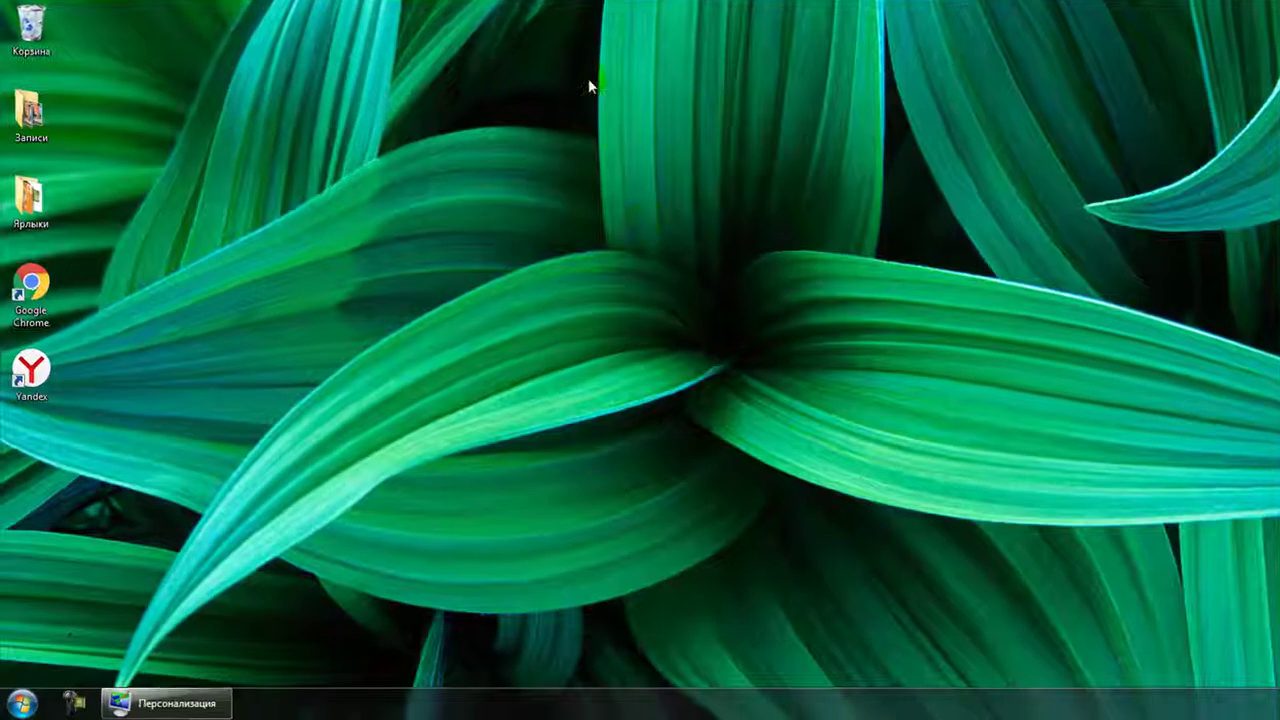
pyautogui.rightClick(587, 79)
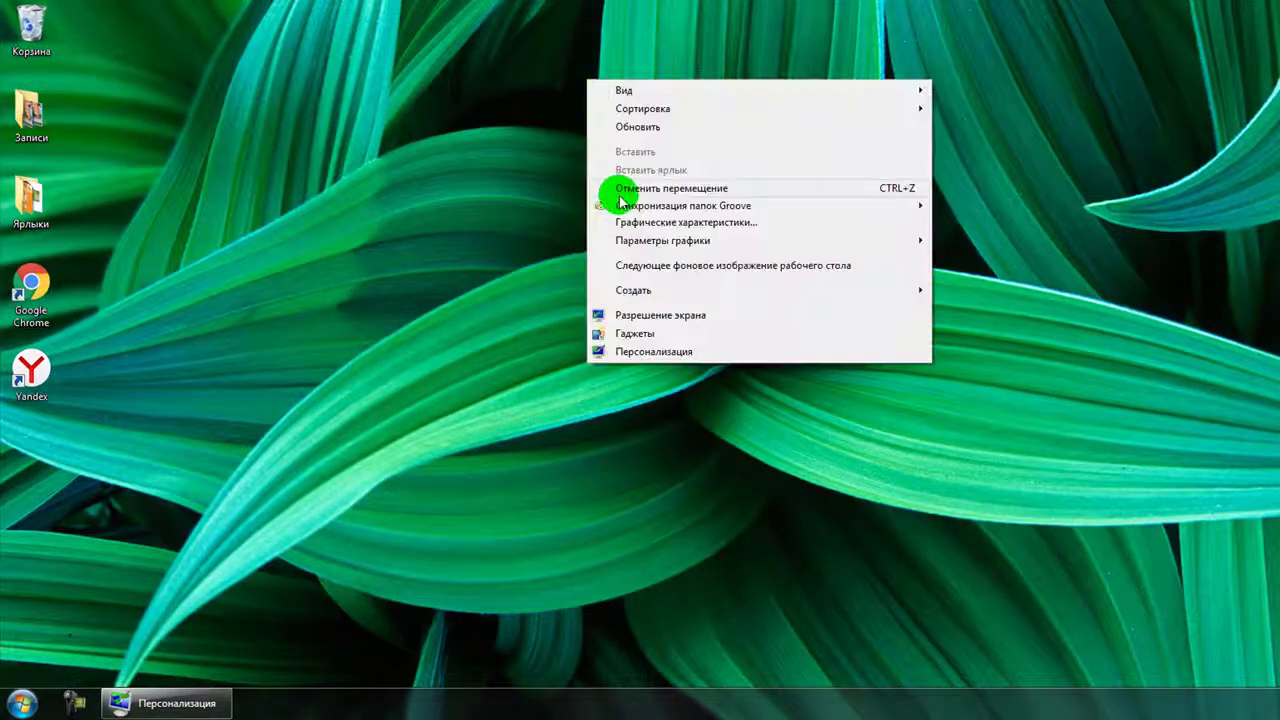
pyautogui.click(631, 268)
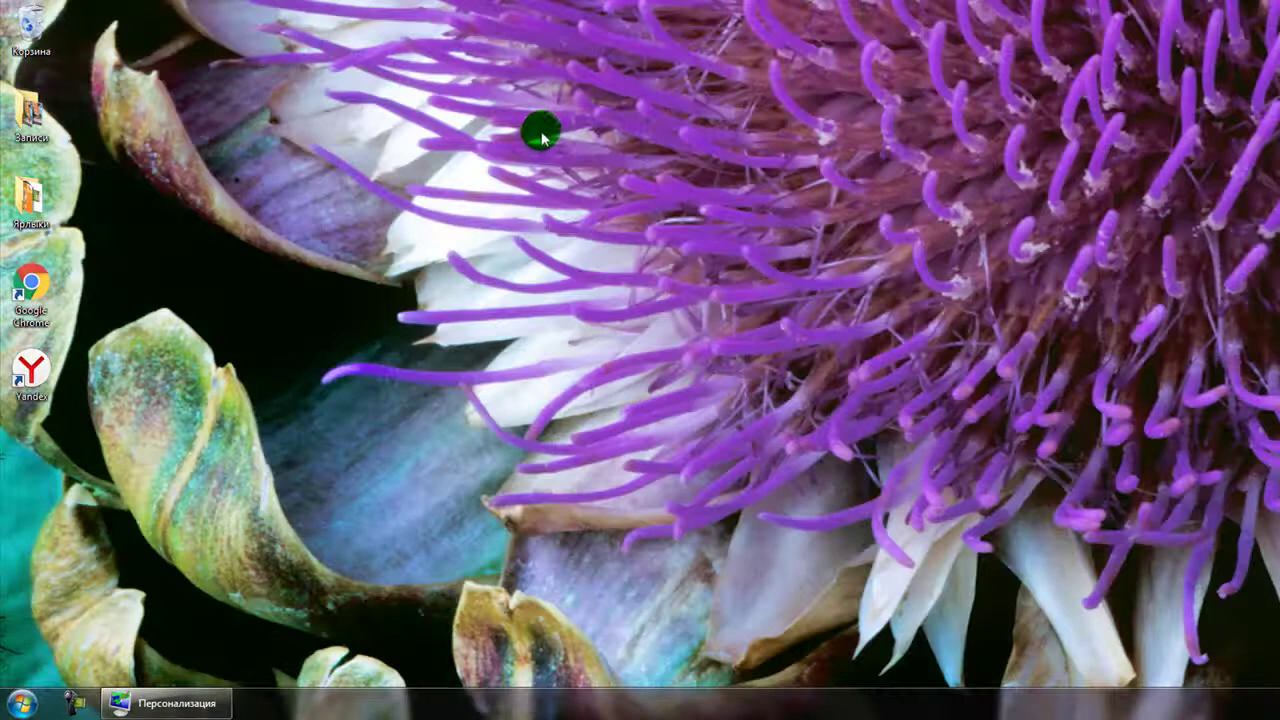
pyautogui.rightClick(546, 137)
pyautogui.click(614, 316)
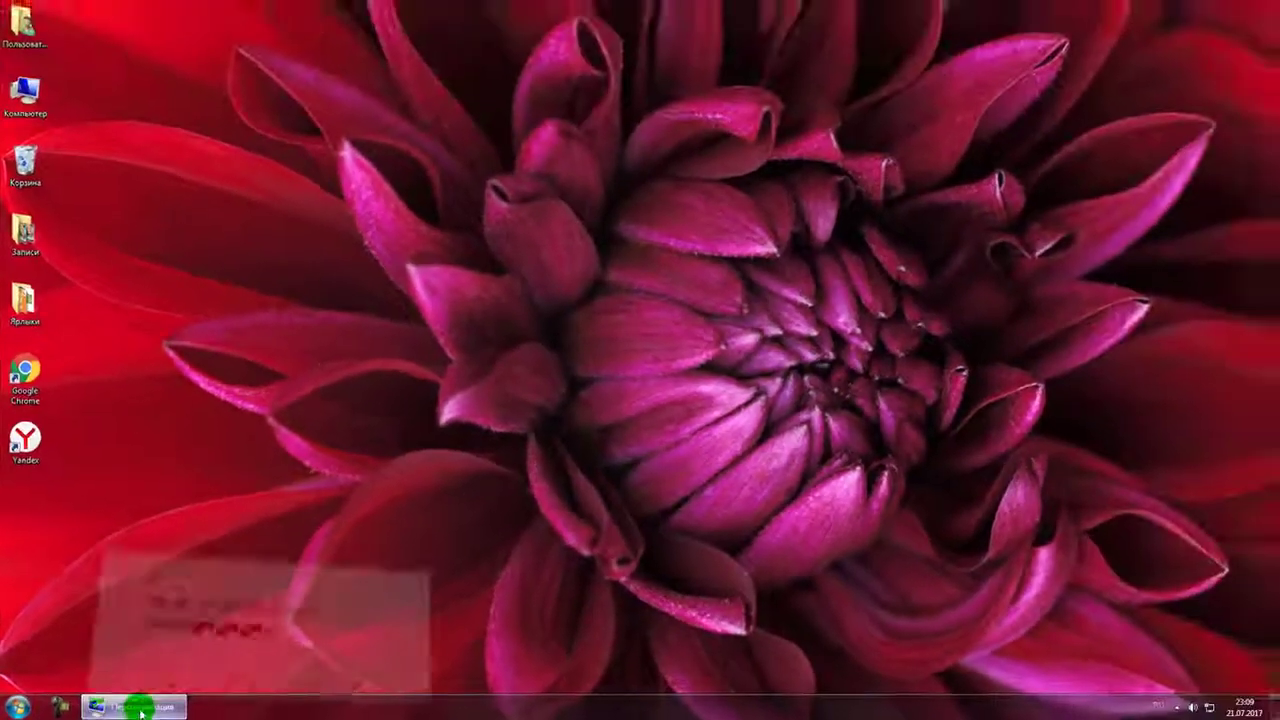
# - Apply the Пейзажи theme, replace it with the Архитектура theme, and return to the desktop
pyautogui.click(182, 697)
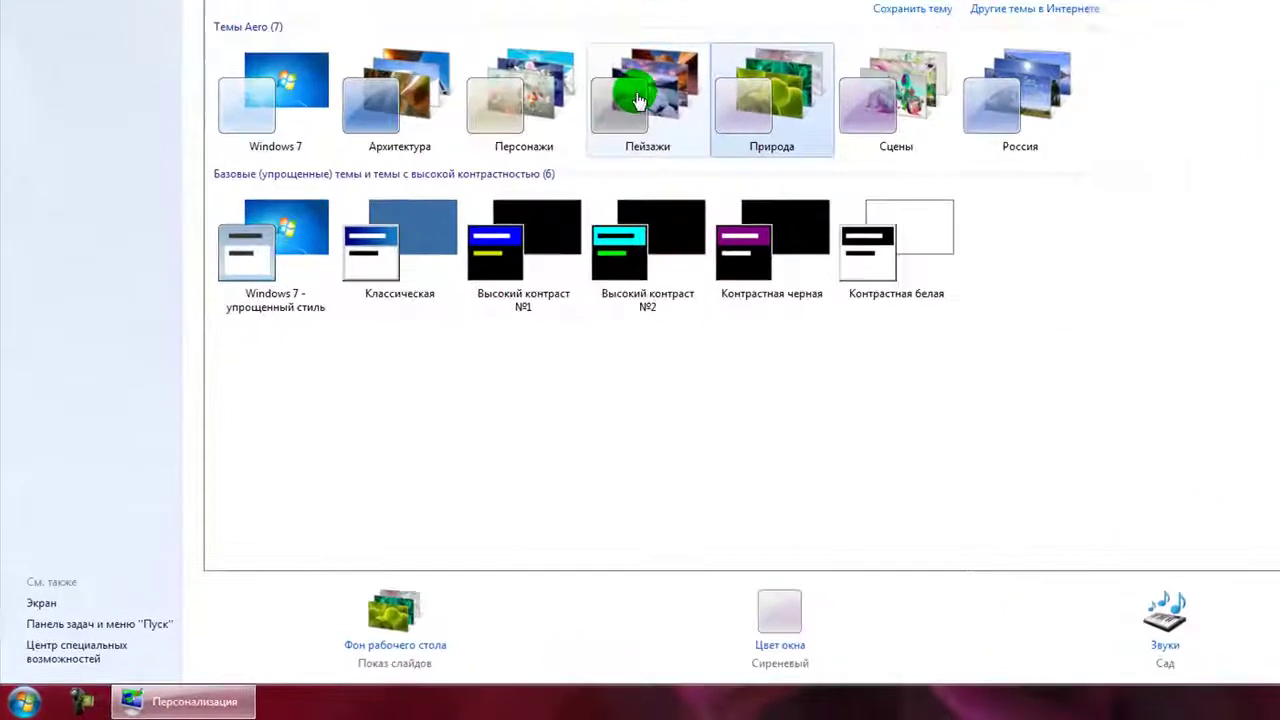
pyautogui.click(463, 262)
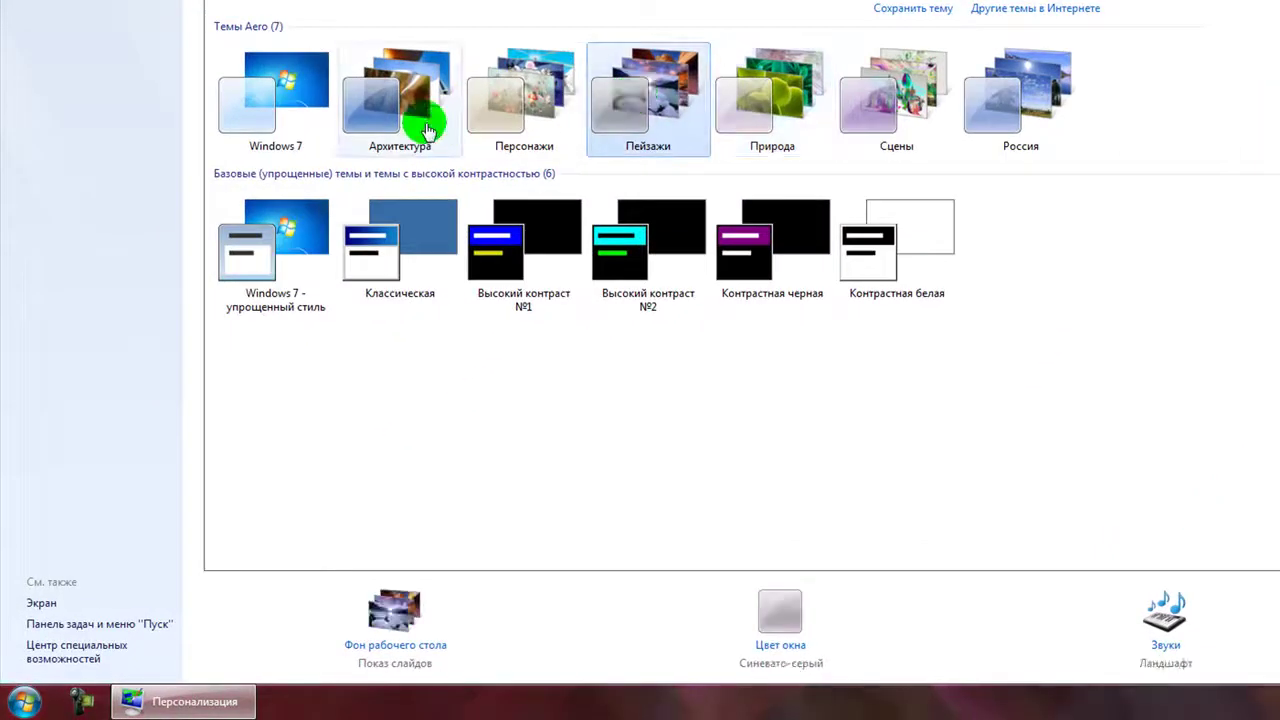
pyautogui.click(400, 96)
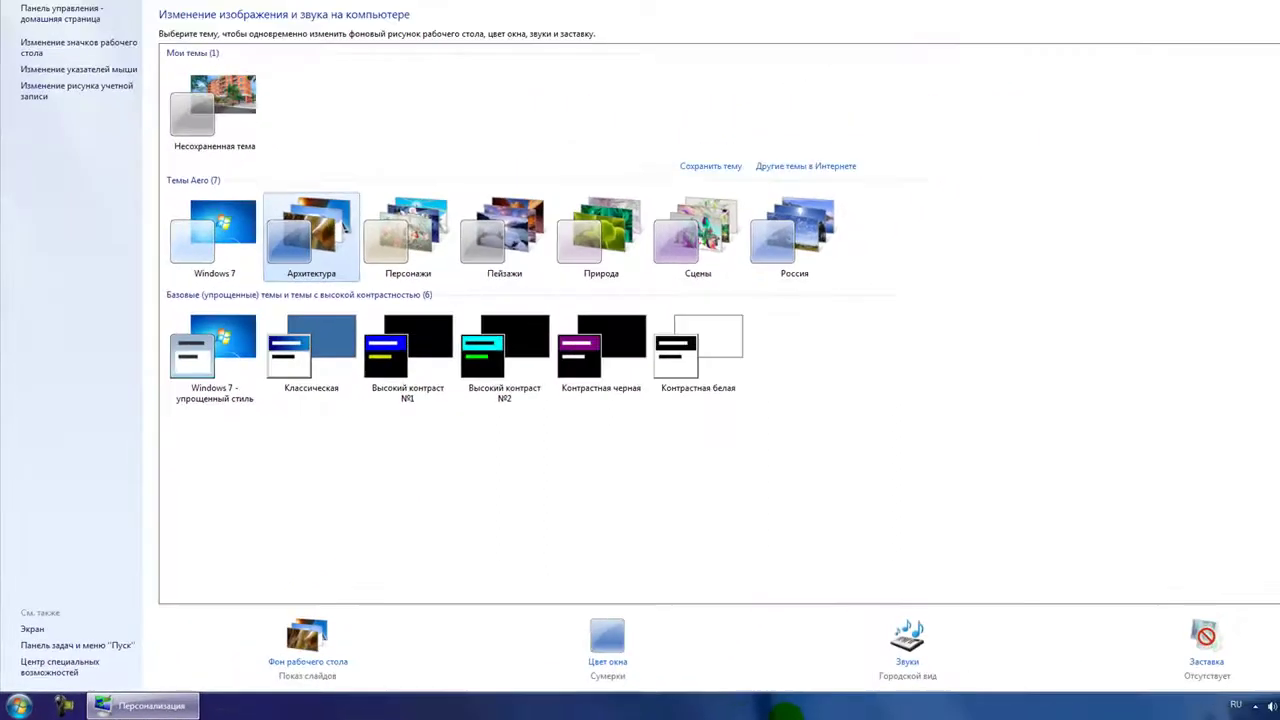
pyautogui.click(1221, 8)
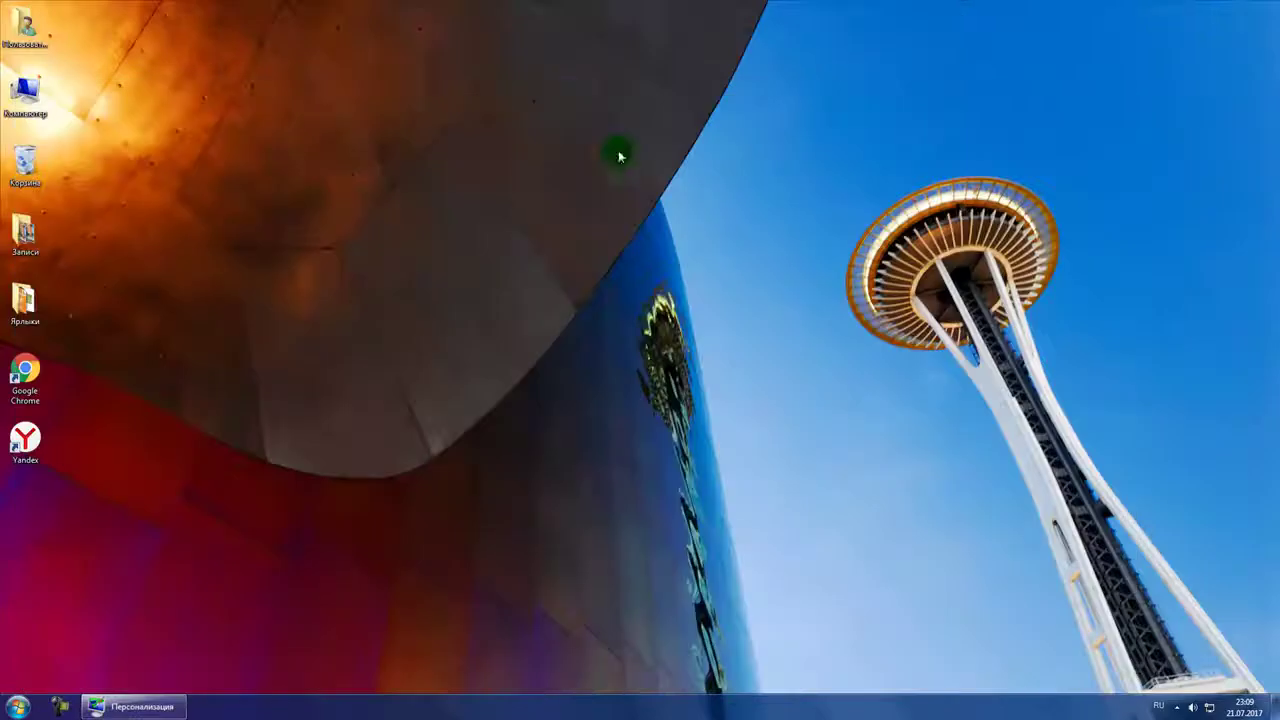
# - Cycle the Архитектура theme's desktop slideshow forward three background images
pyautogui.rightClick(461, 197)
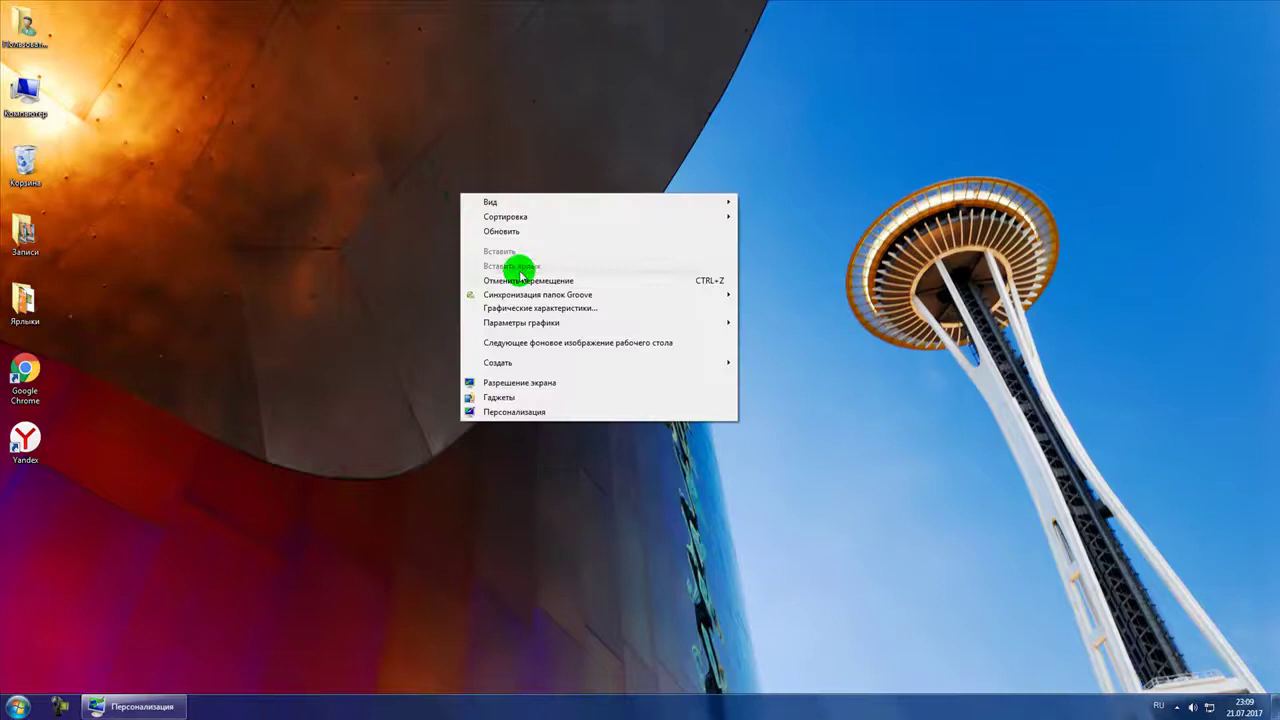
pyautogui.click(529, 340)
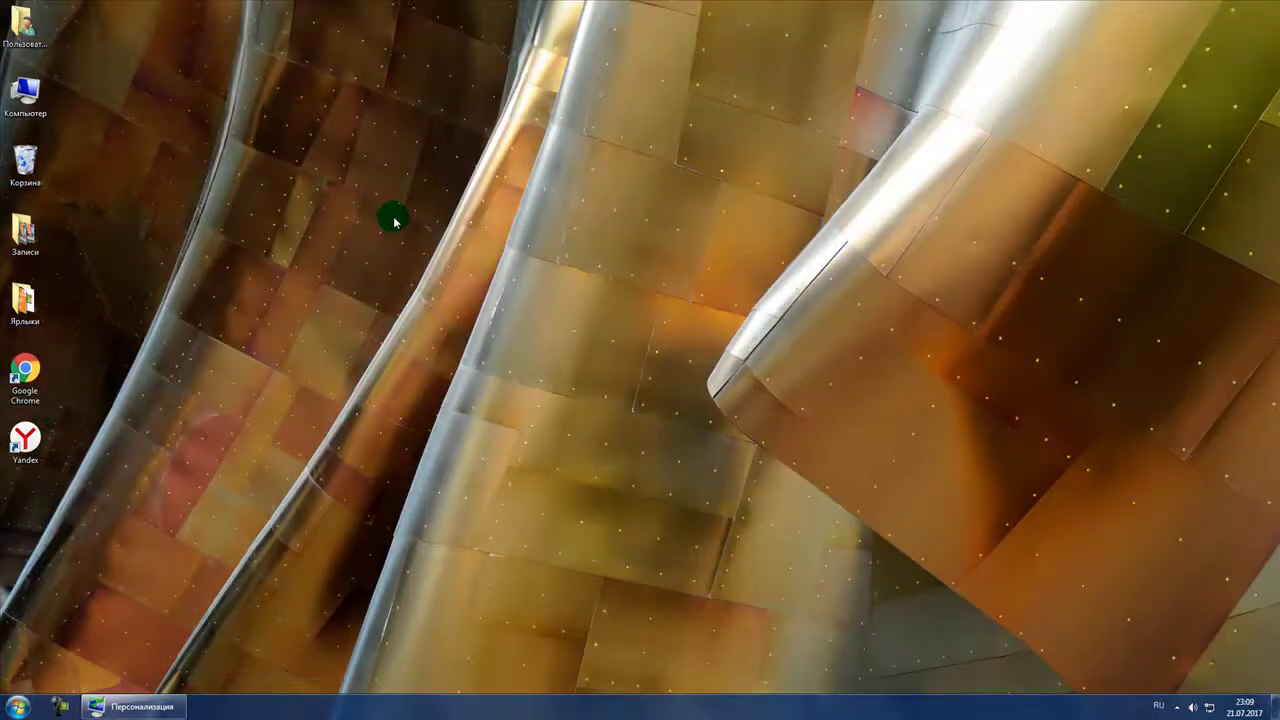
pyautogui.rightClick(394, 221)
pyautogui.click(451, 360)
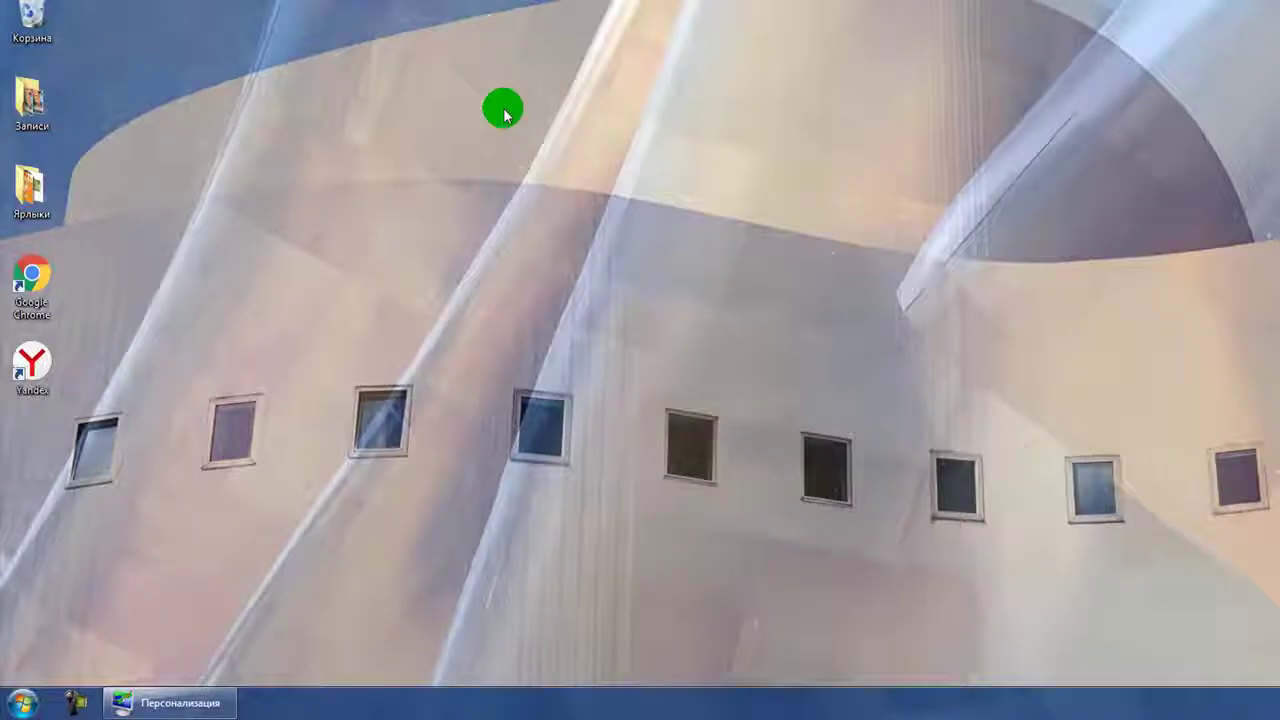
pyautogui.rightClick(497, 84)
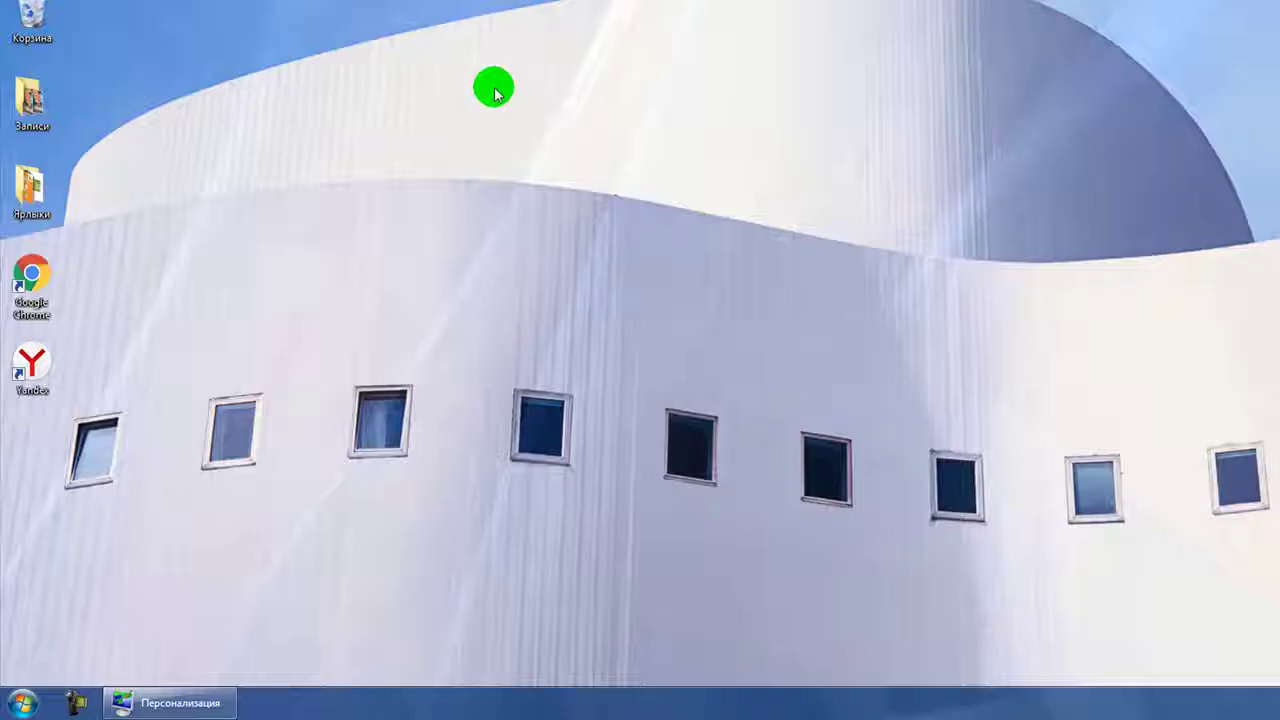
pyautogui.click(533, 277)
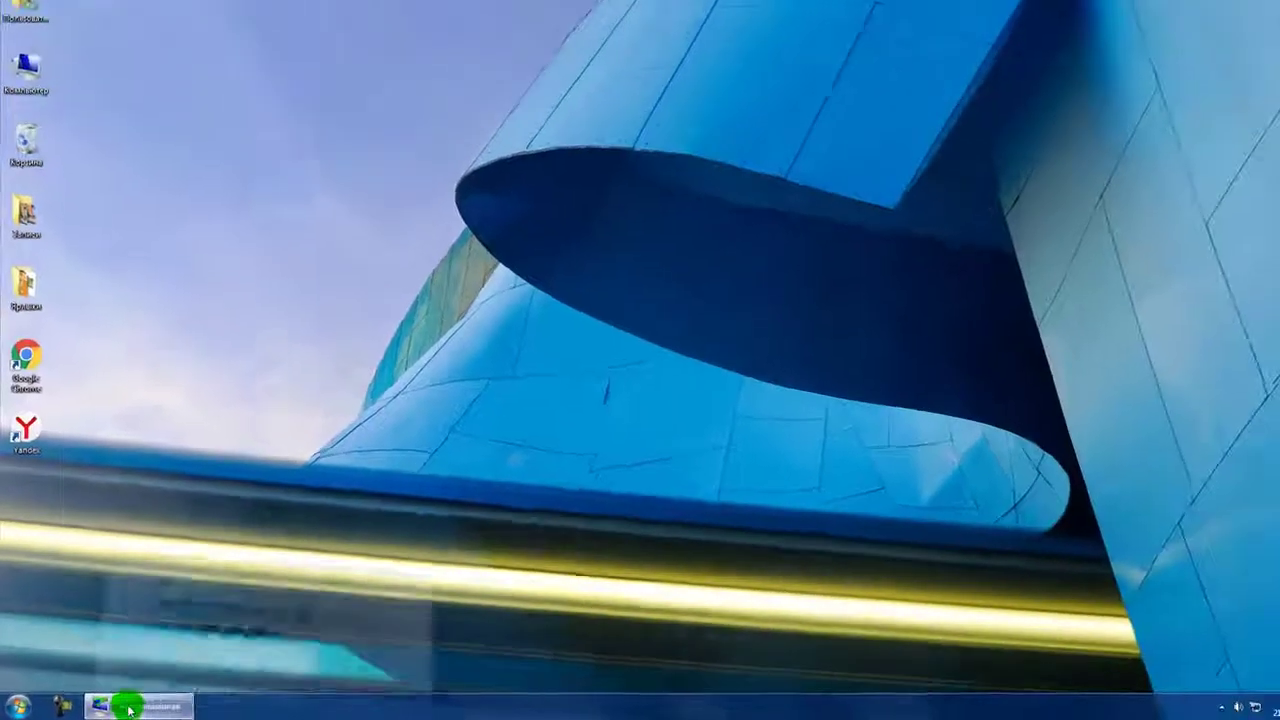
# - Apply Несохраненная тема from Мои темы and set its desktop background location to Фоны рабочего стола Windows
pyautogui.click(156, 704)
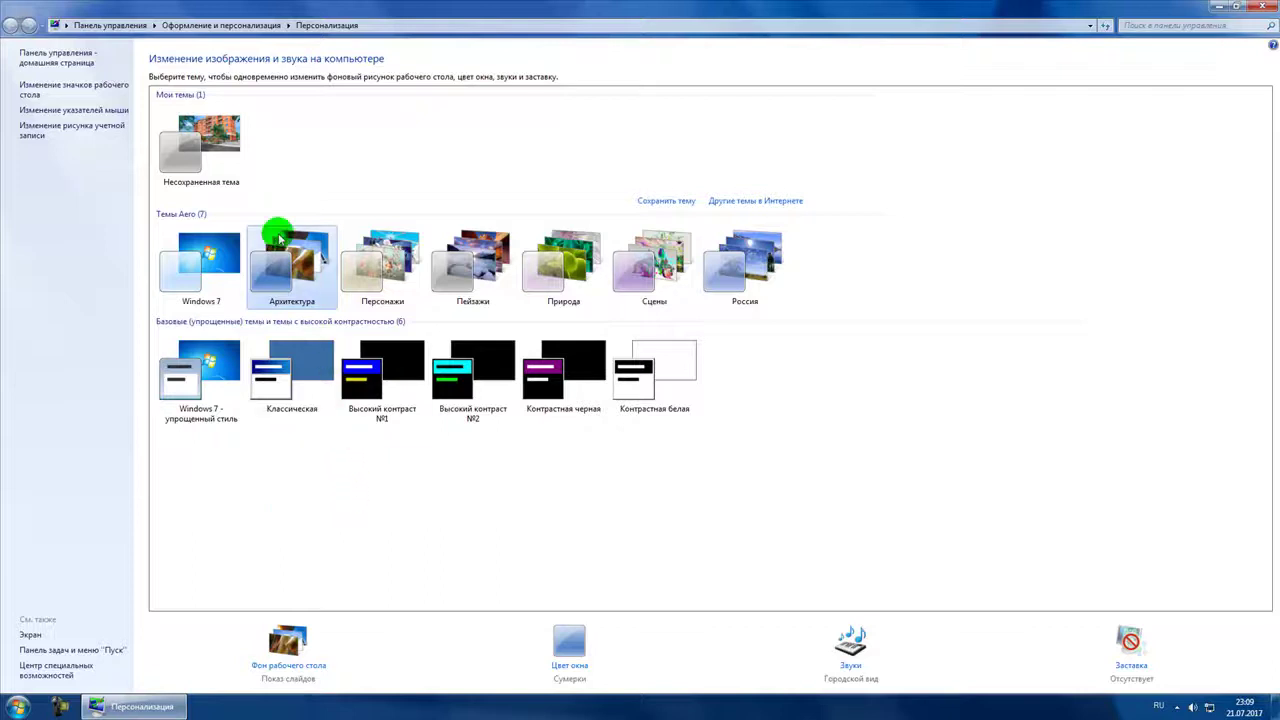
pyautogui.click(208, 135)
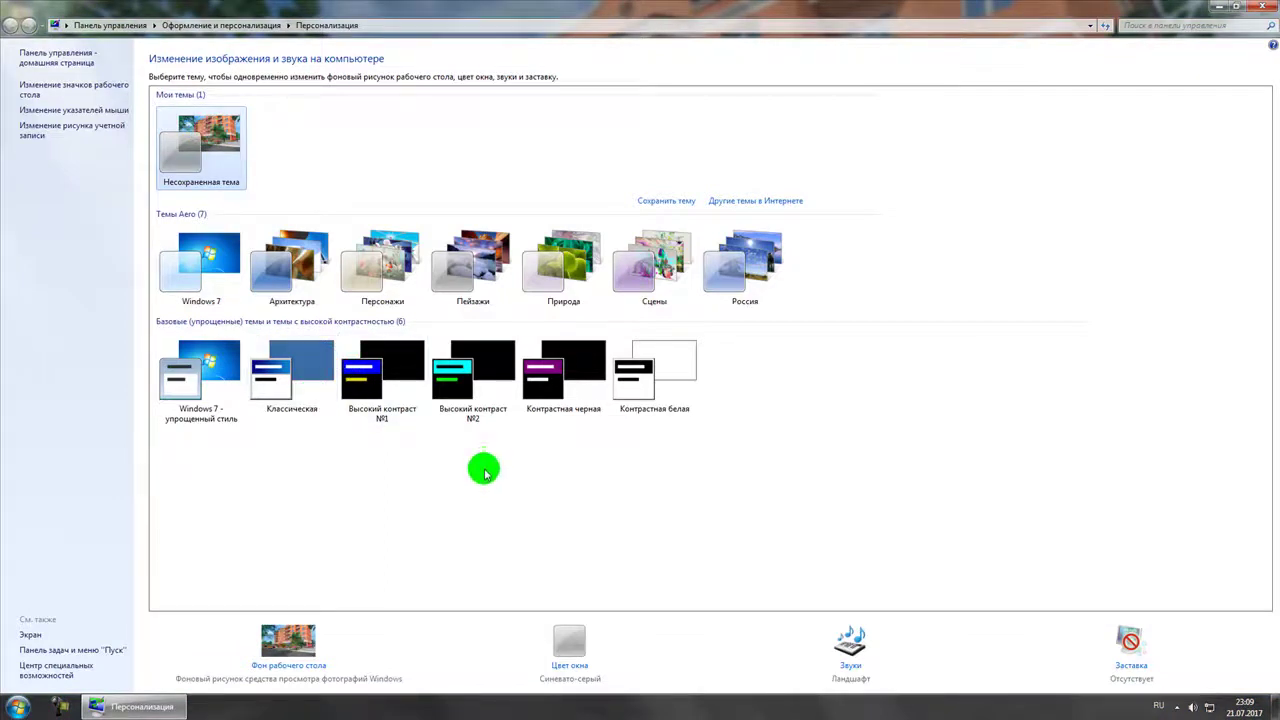
pyautogui.click(288, 665)
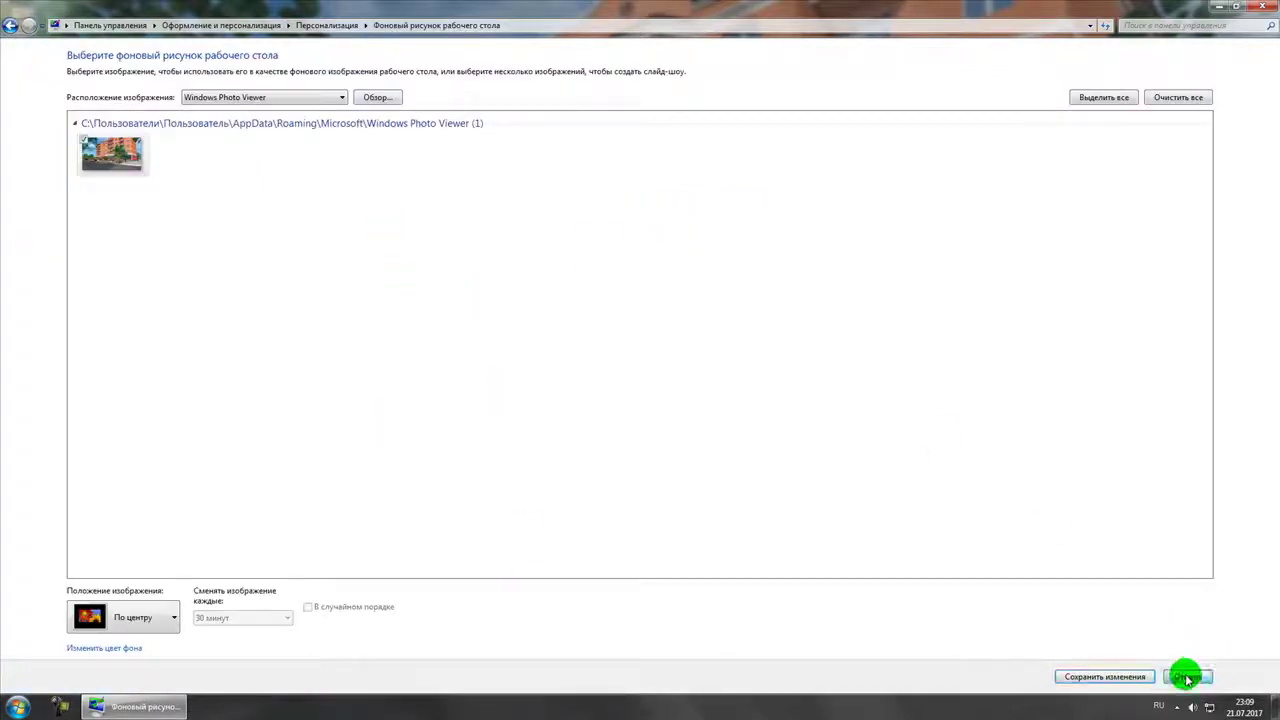
pyautogui.click(342, 98)
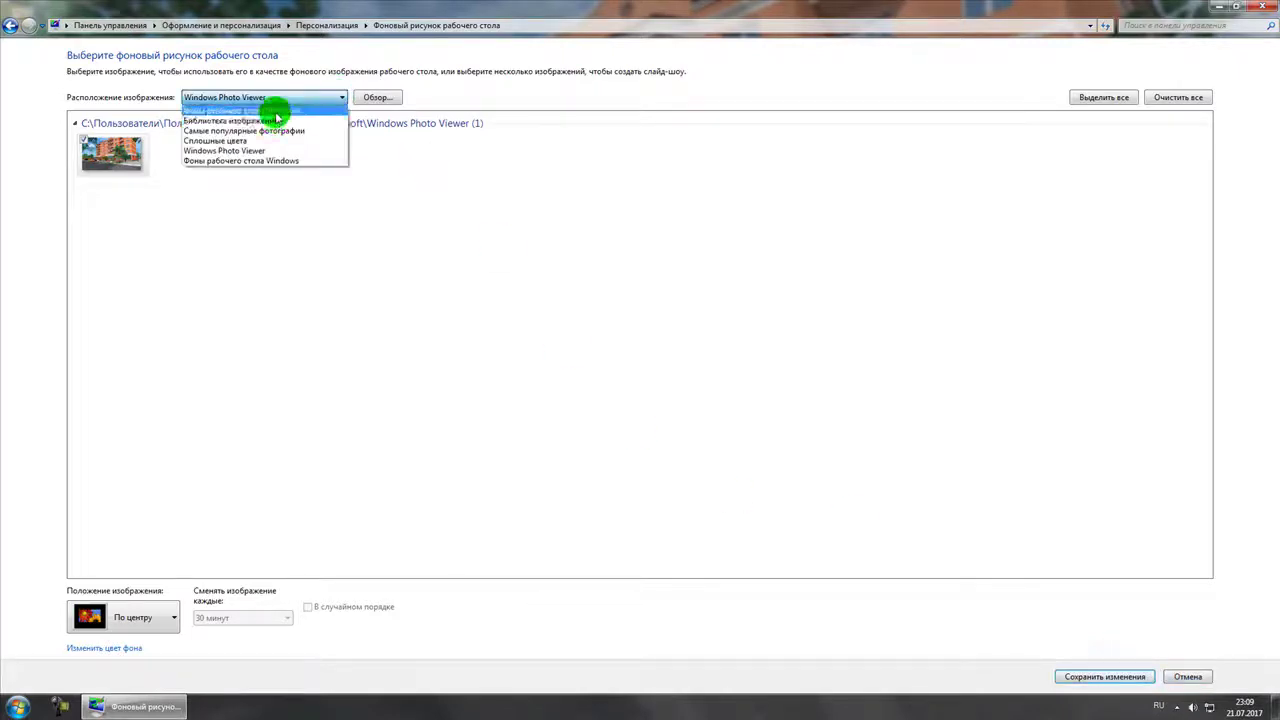
pyautogui.click(276, 111)
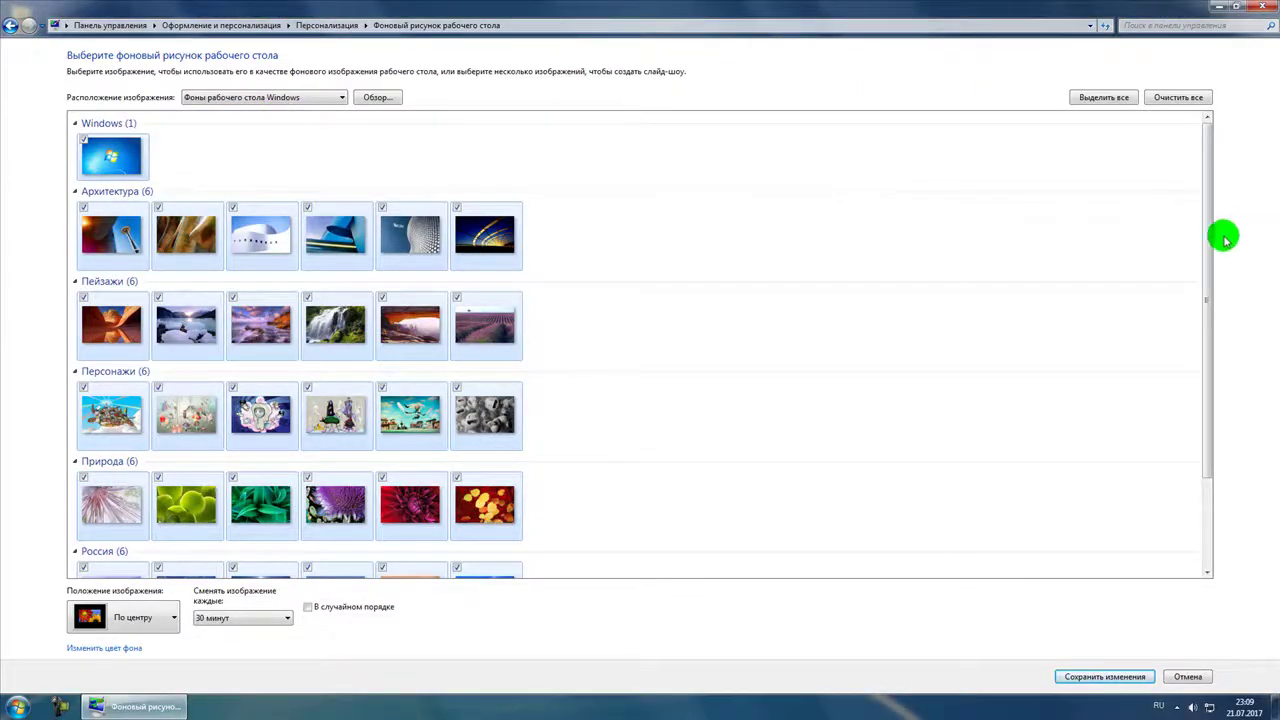
pyautogui.moveTo(1208, 246); pyautogui.dragTo(1237, 260)
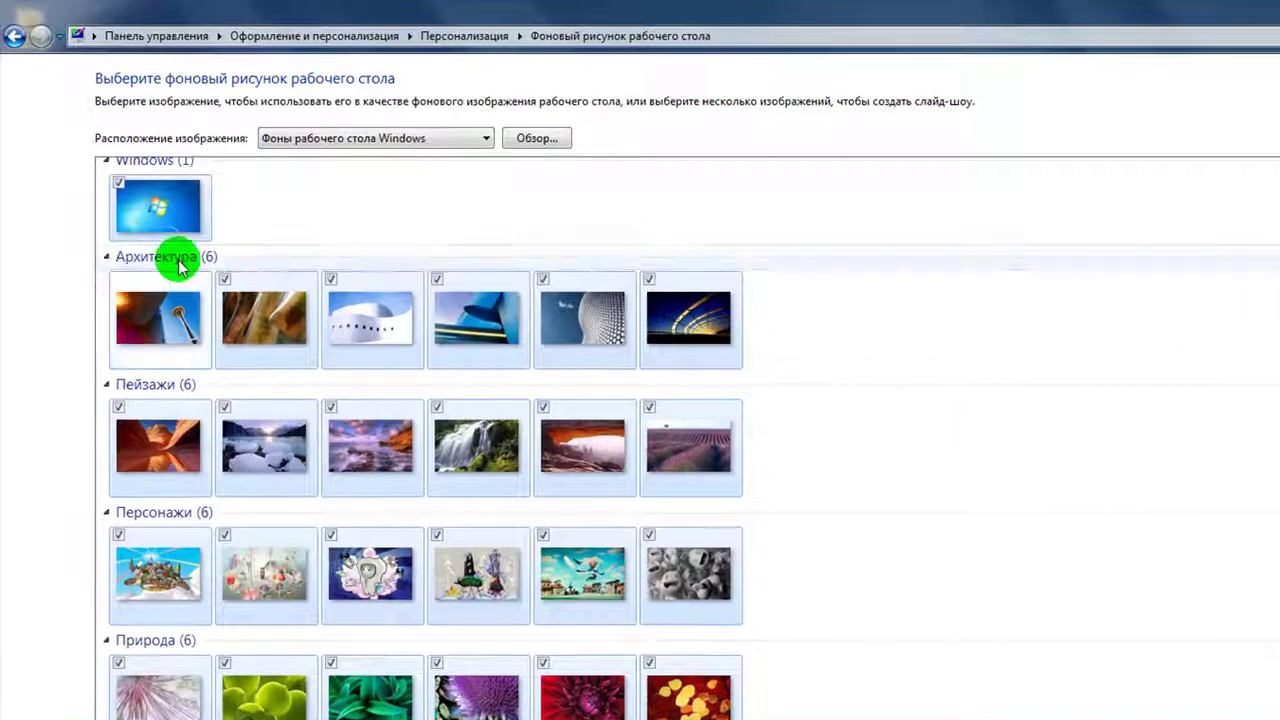
# - Clear the preselected wallpapers and leave only the waterfall picture in the Пейзажи group selected
pyautogui.click(117, 183)
pyautogui.click(224, 279)
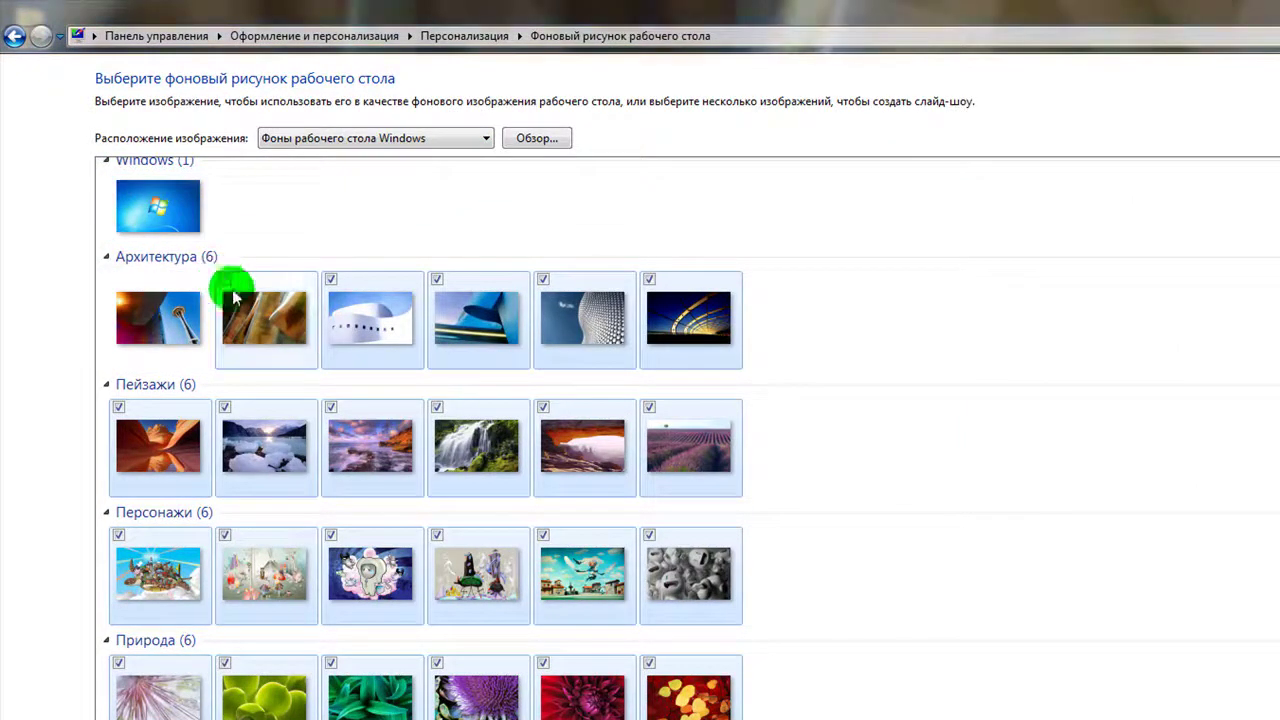
pyautogui.click(600, 329)
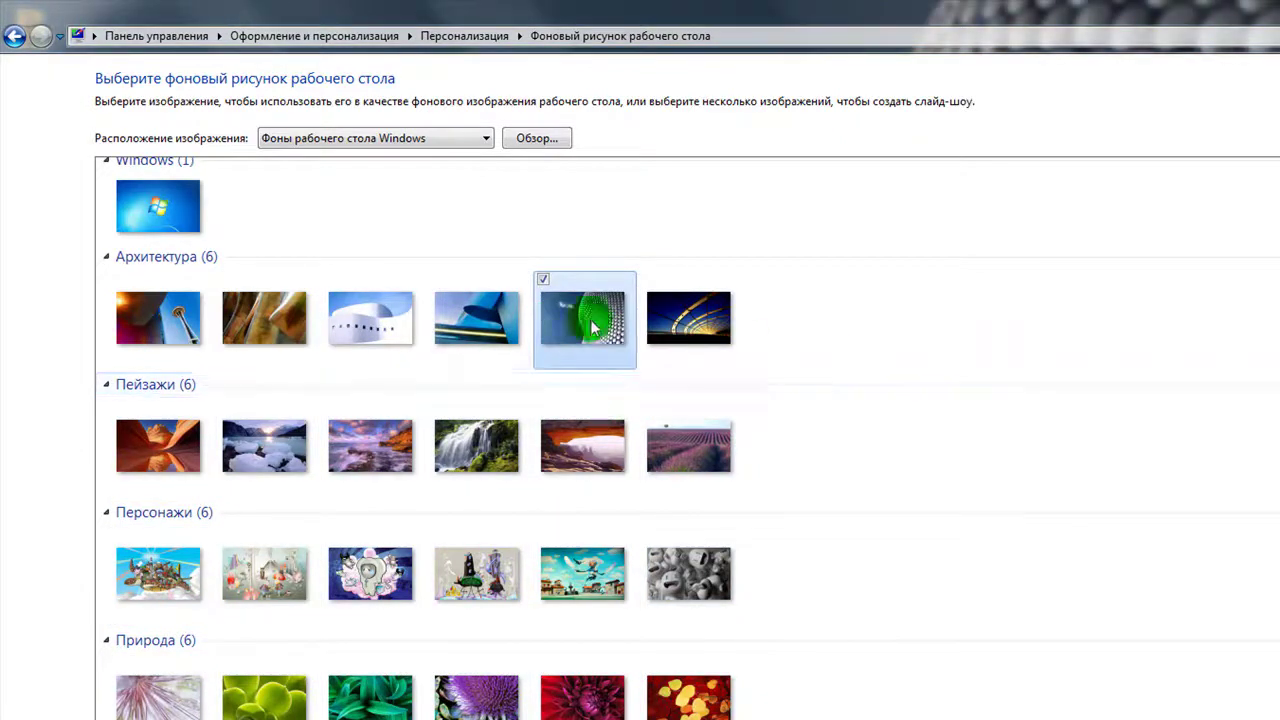
pyautogui.click(439, 409)
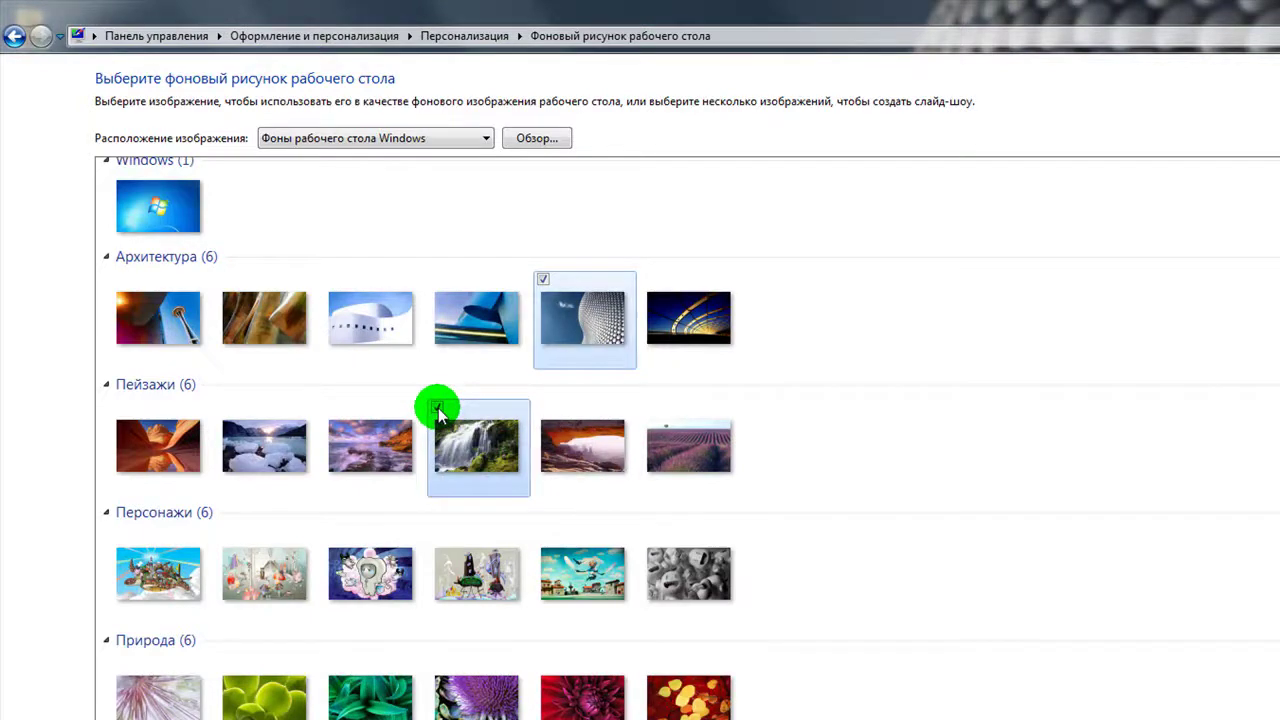
pyautogui.click(545, 282)
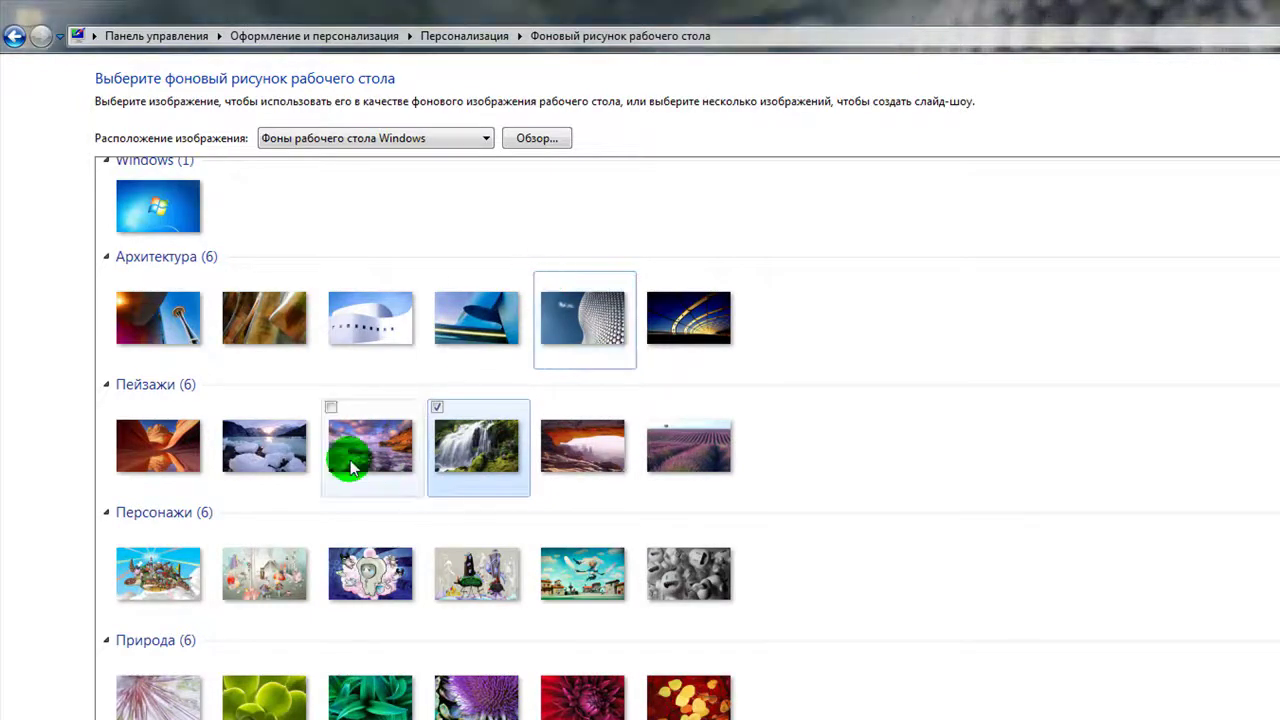
# - Add the green succulent picture from Природа and the first three pictures from Россия to the slideshow selection
pyautogui.click(226, 663)
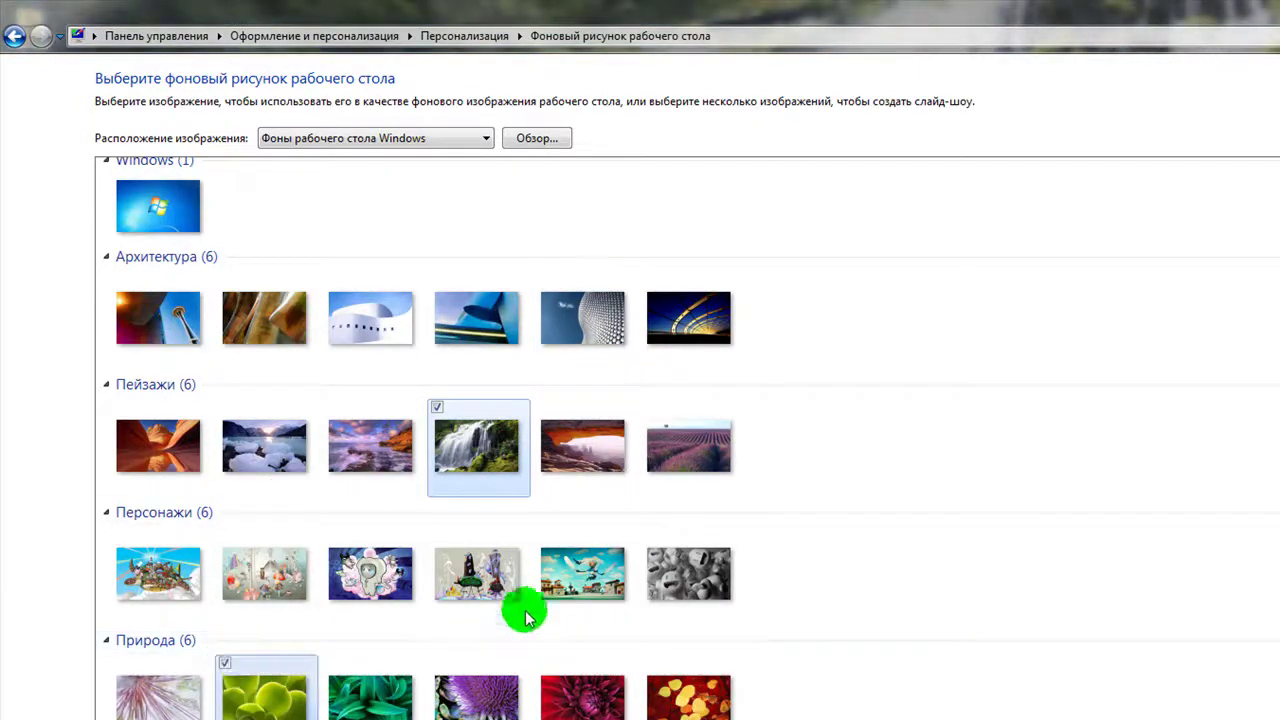
pyautogui.scroll(-2, 470, 620)
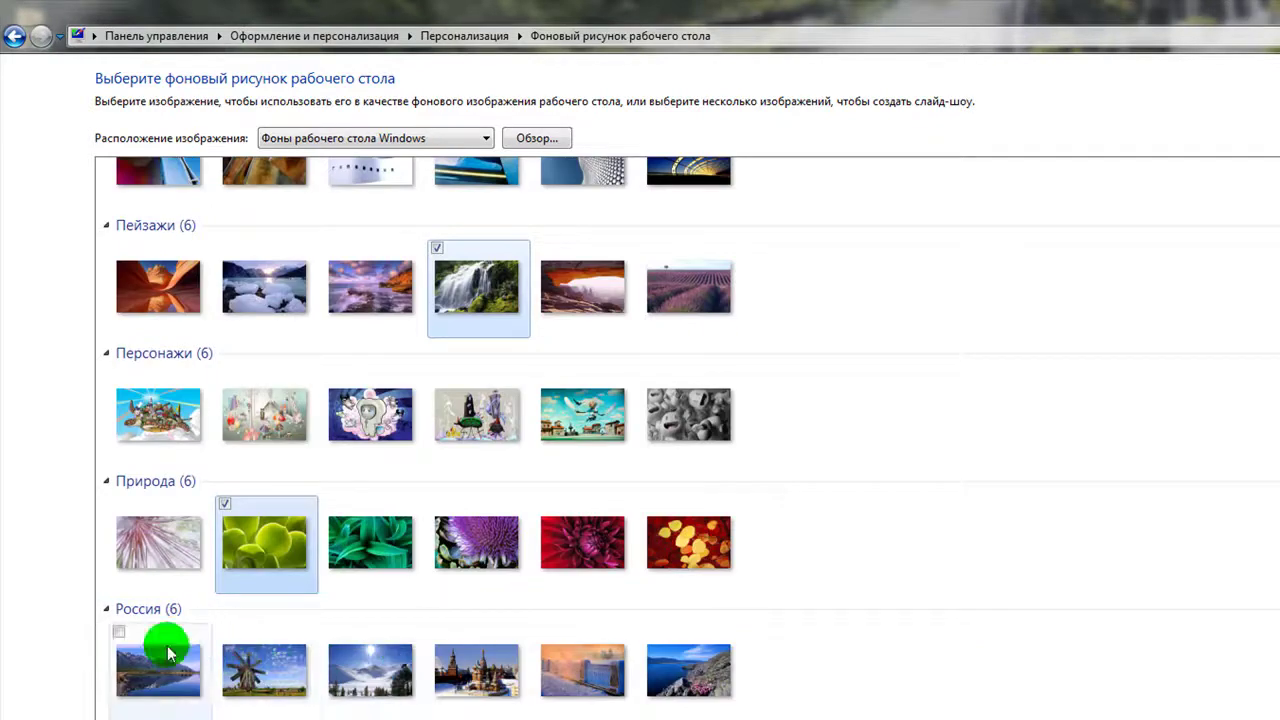
pyautogui.click(122, 632)
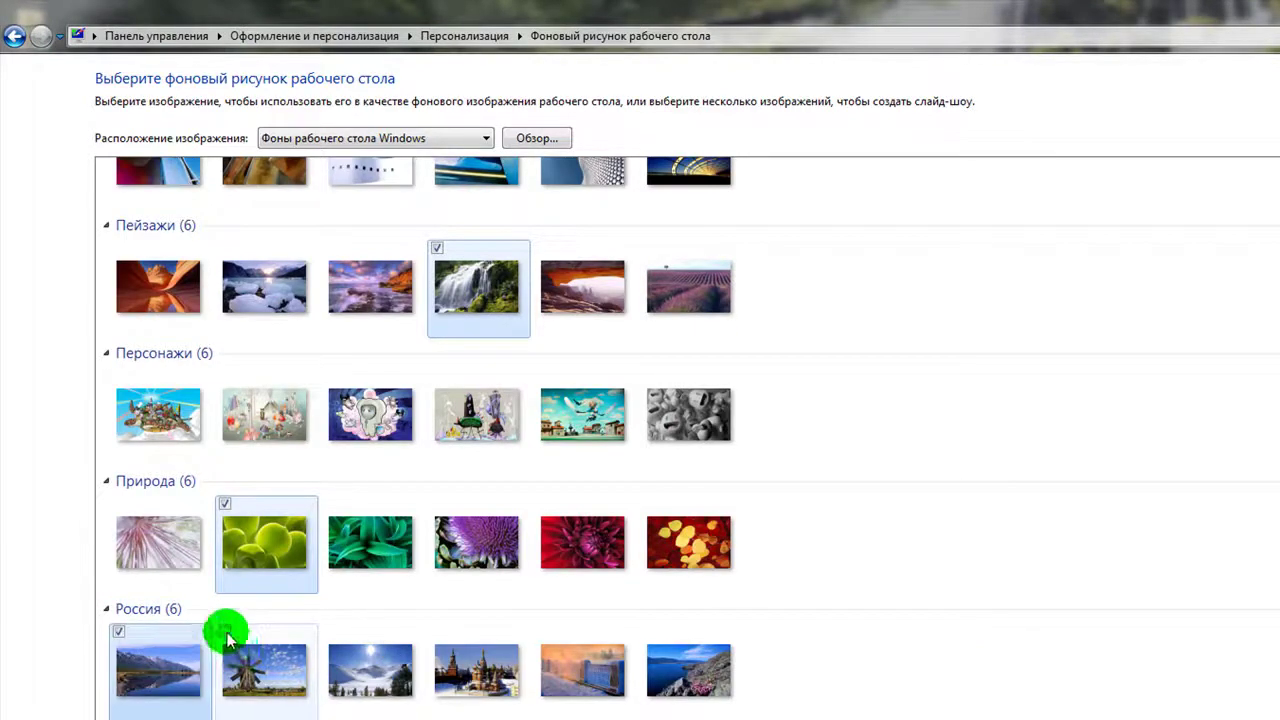
pyautogui.click(225, 633)
pyautogui.click(330, 633)
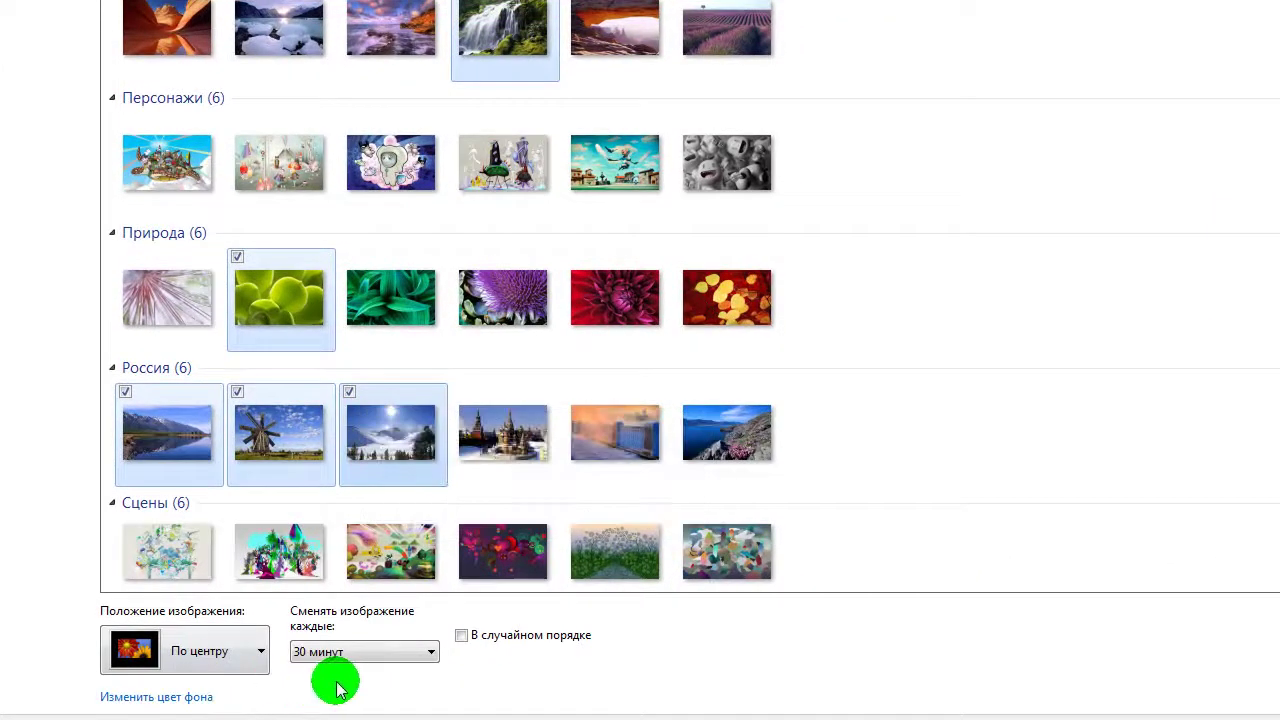
# - Set the picture change interval to 10 минут, save the background changes, and return to the desktop
pyautogui.click(389, 652)
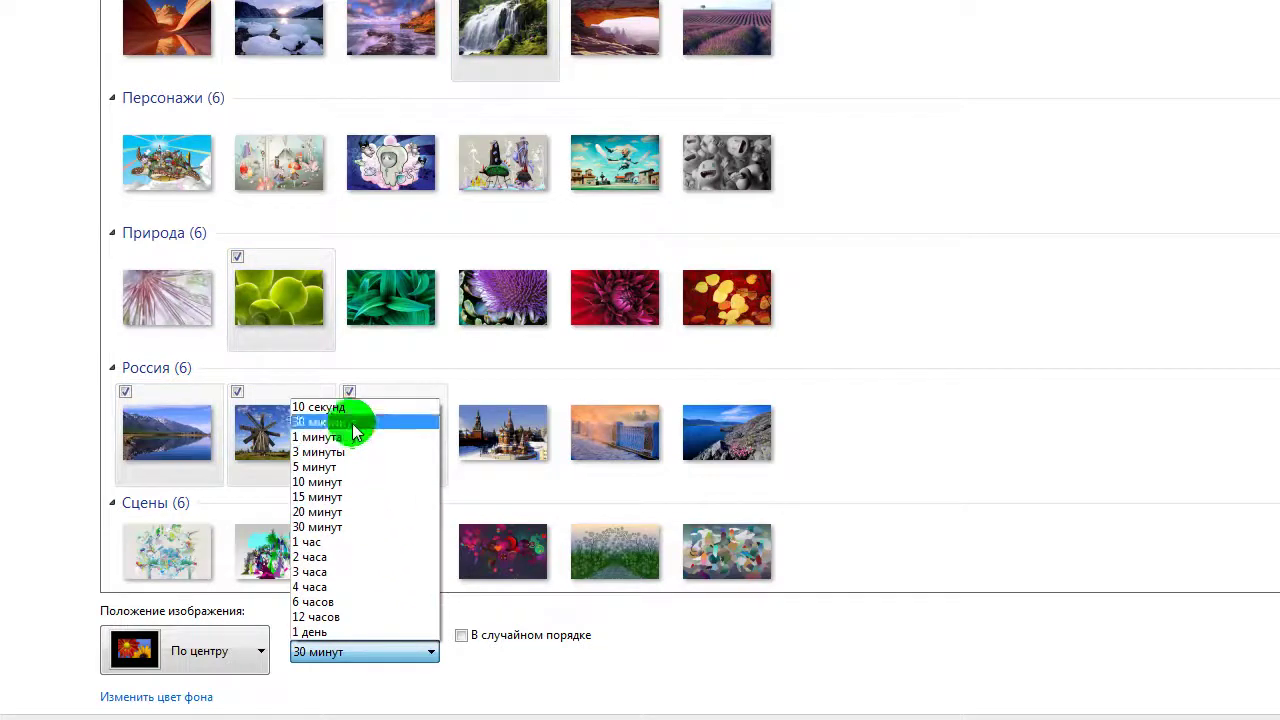
pyautogui.click(335, 482)
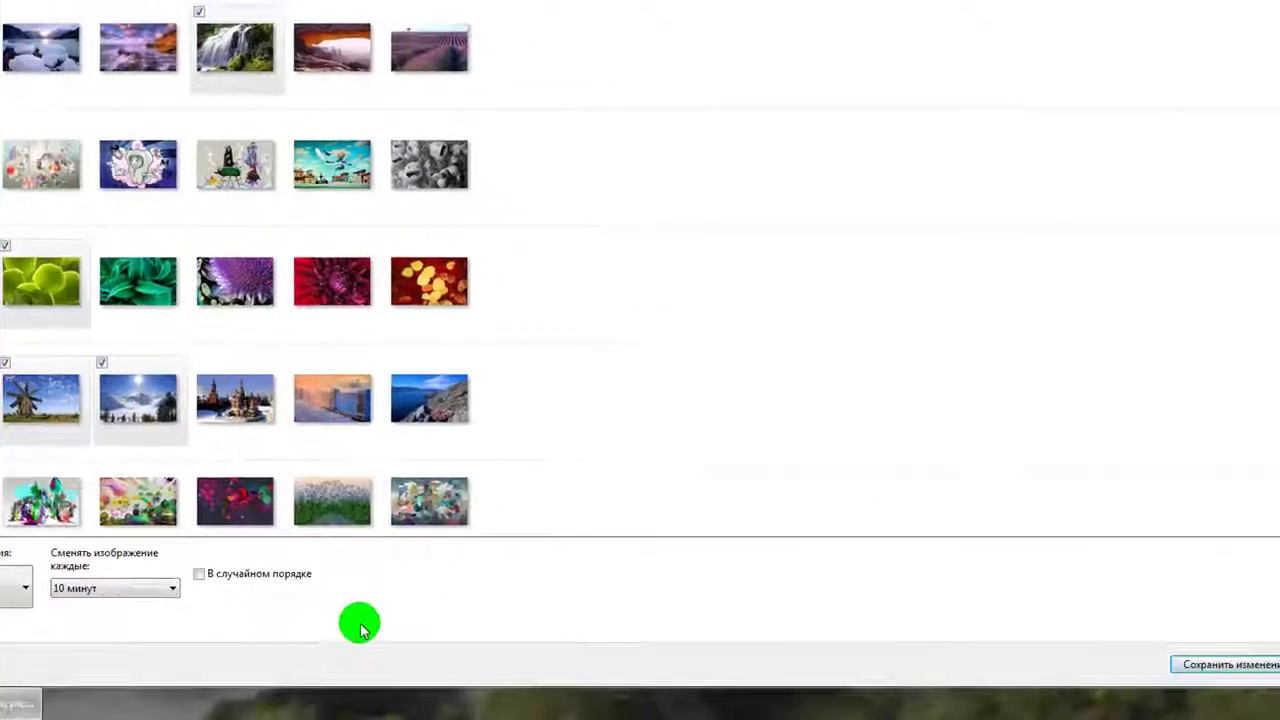
pyautogui.click(1228, 666)
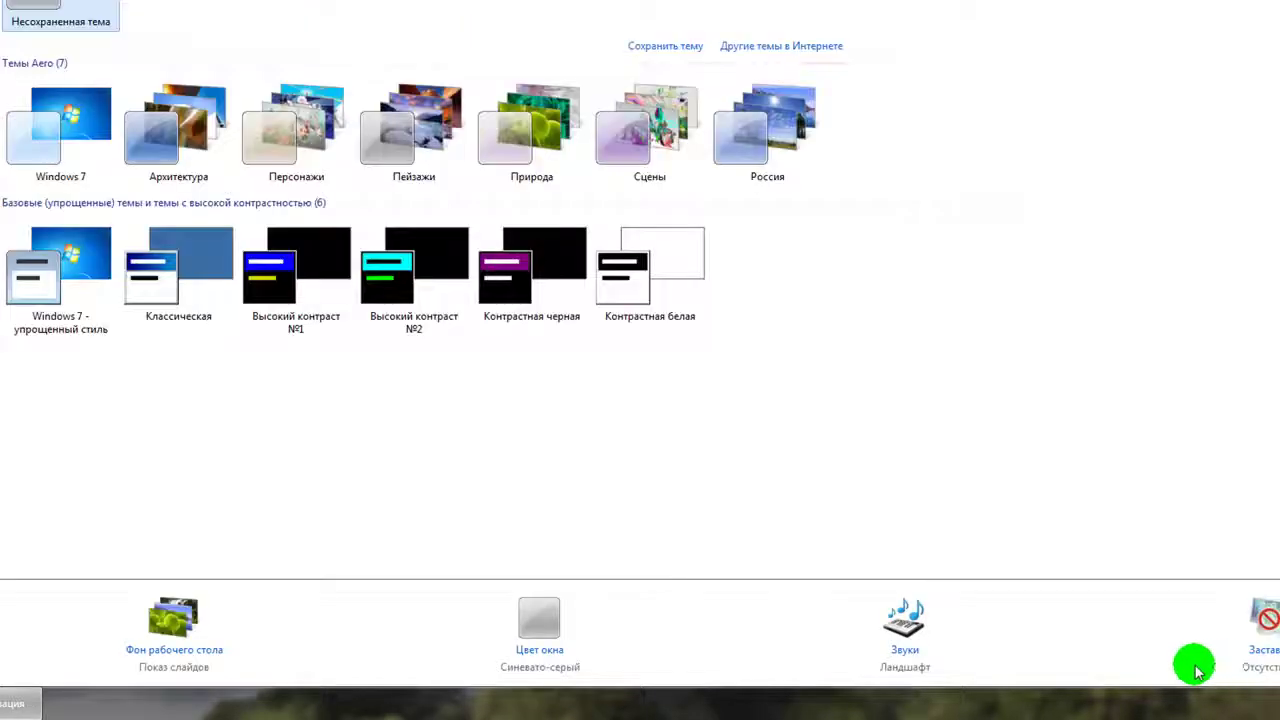
pyautogui.click(1212, 10)
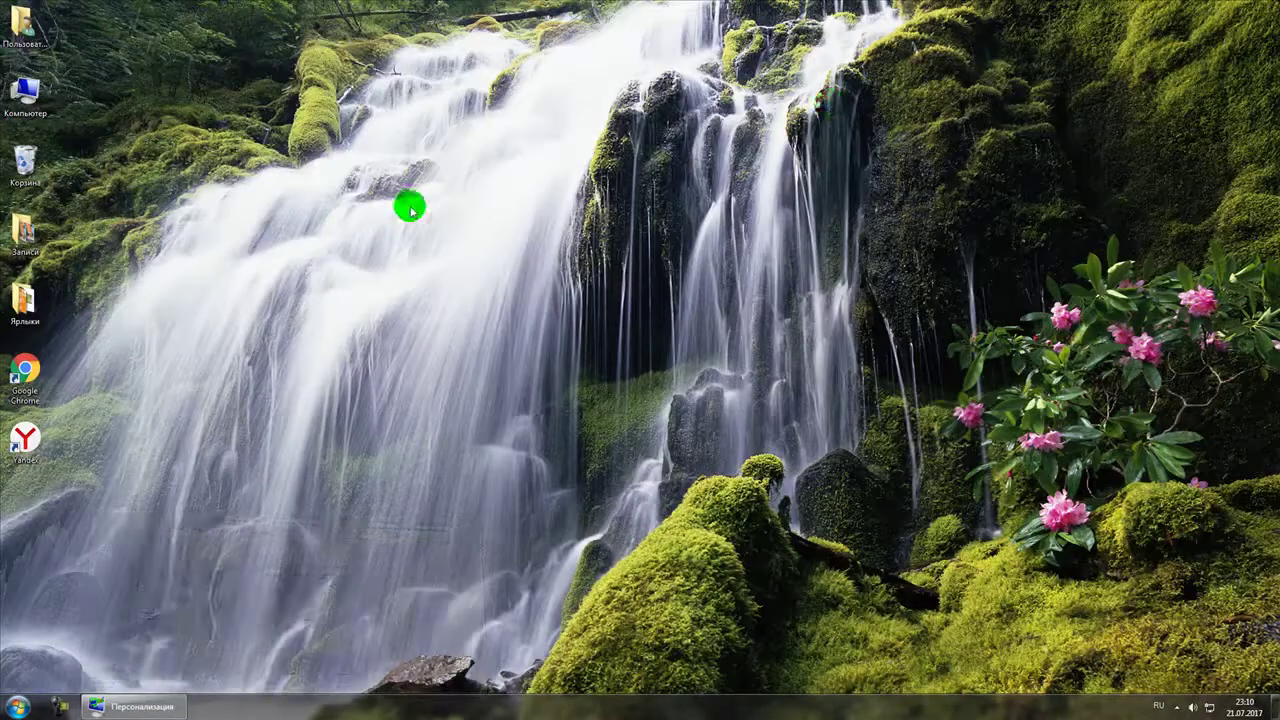
# - Advance the desktop background four times through the slideshow pictures until the snowy mountain picture is reached
pyautogui.rightClick(389, 210)
pyautogui.click(428, 357)
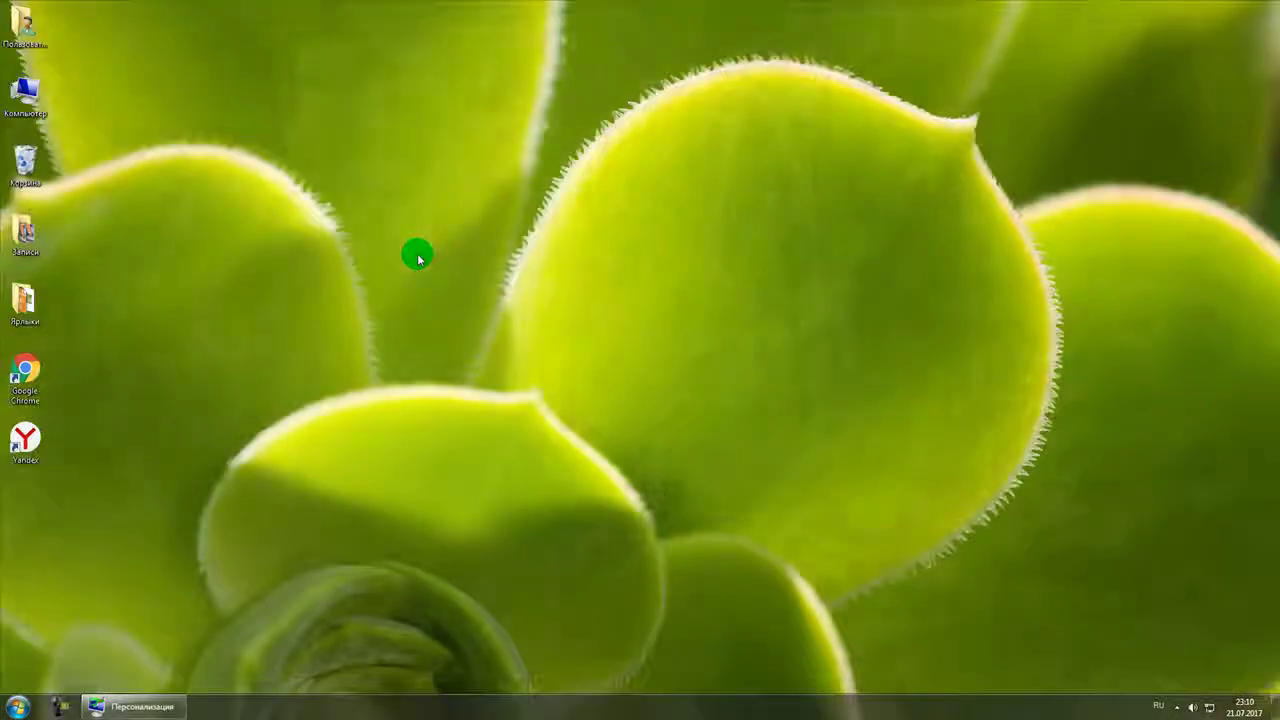
pyautogui.rightClick(418, 256)
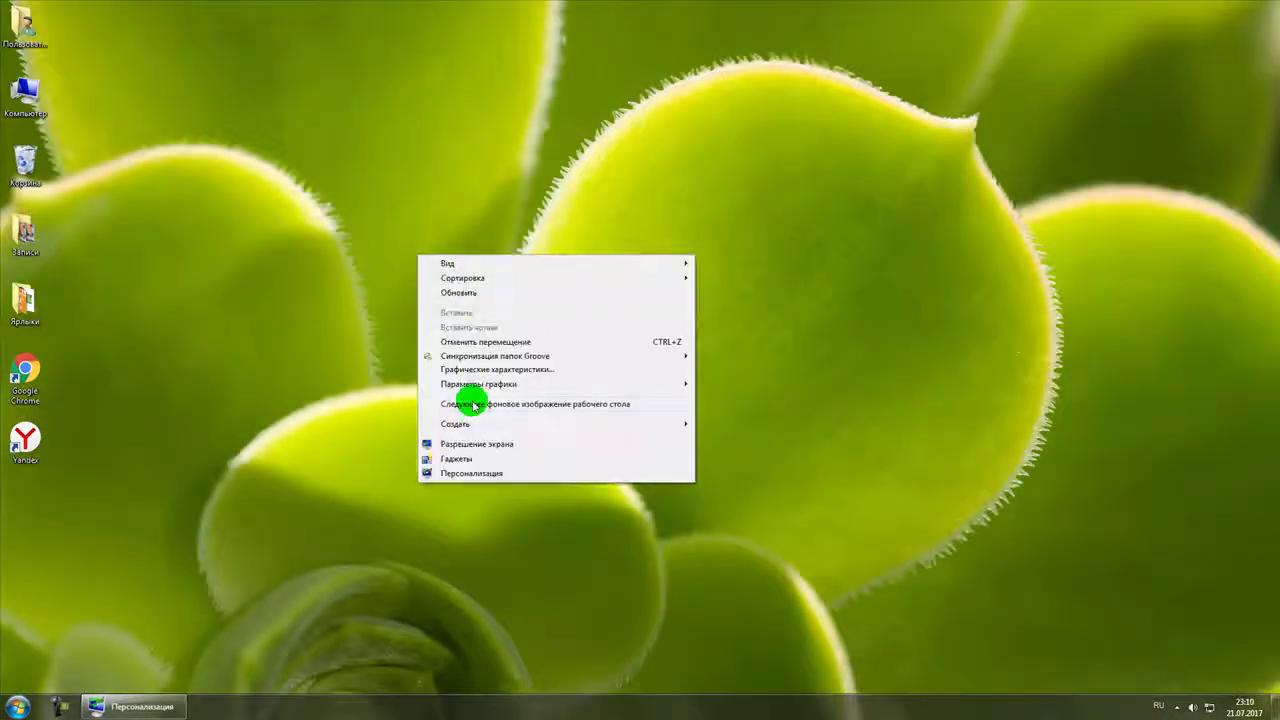
pyautogui.click(474, 404)
pyautogui.rightClick(420, 282)
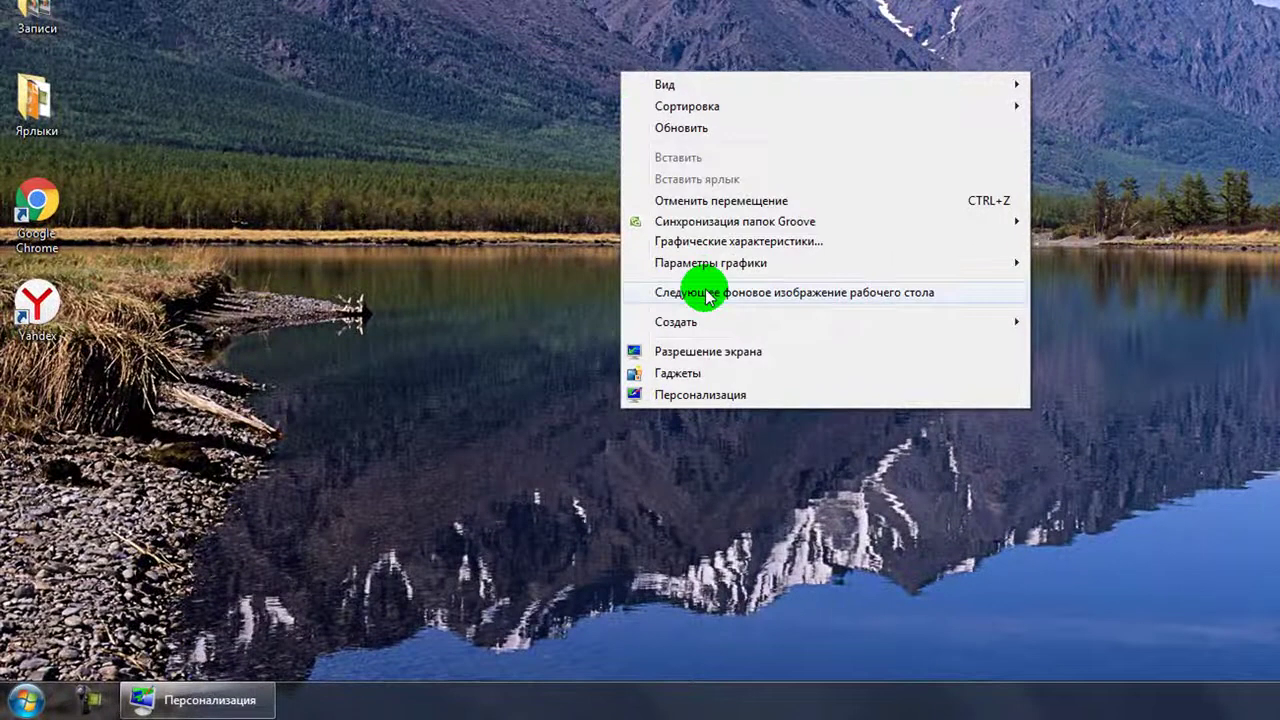
pyautogui.click(707, 296)
pyautogui.rightClick(651, 133)
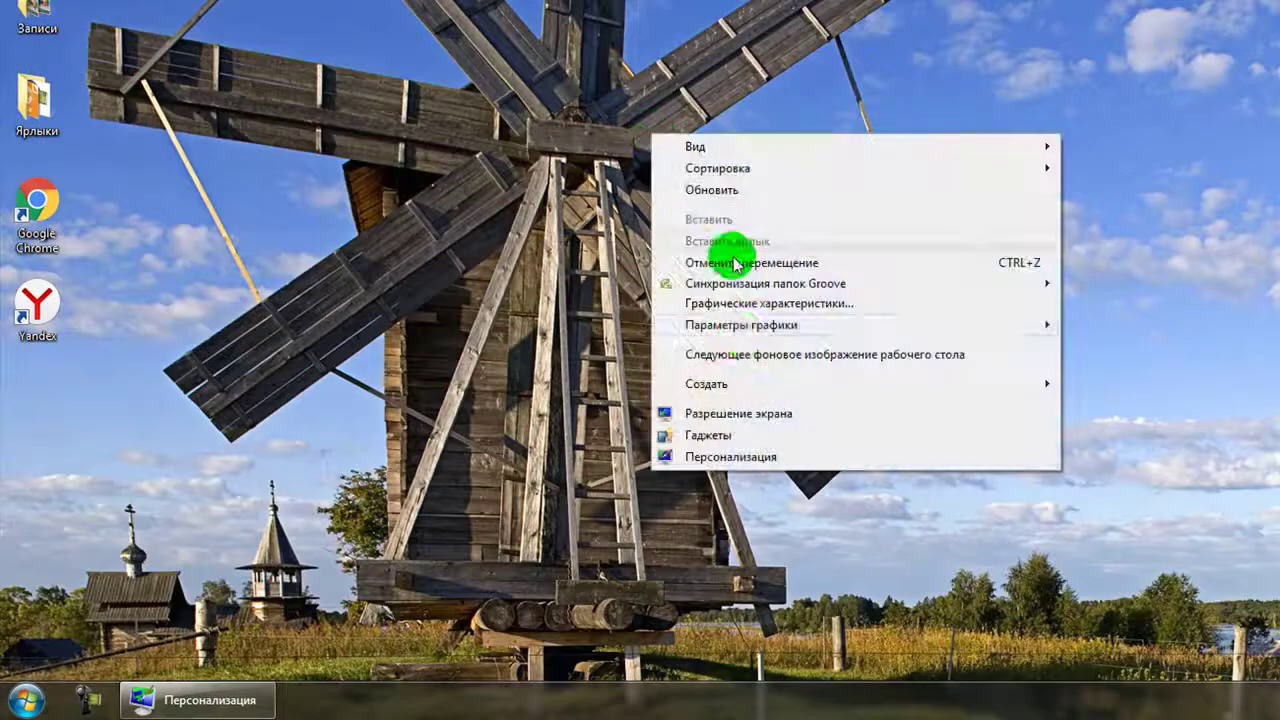
pyautogui.click(738, 352)
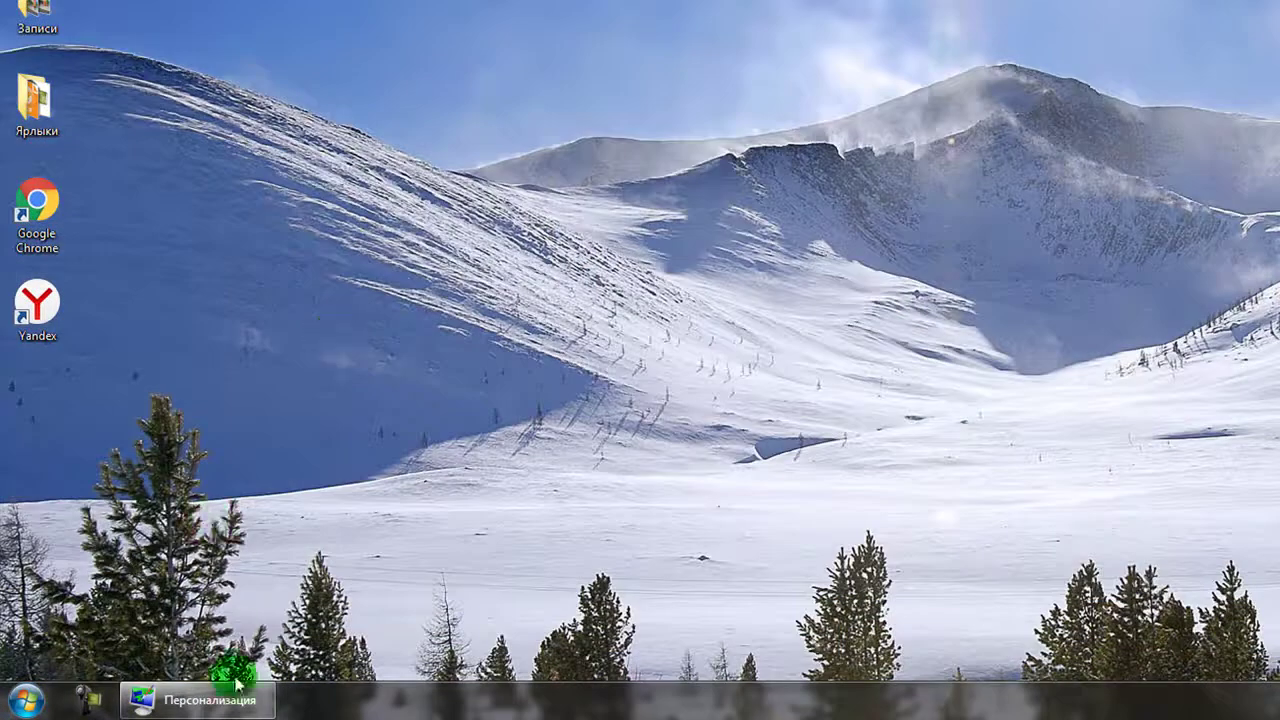
# - Return to the Персонализация window, try the Рубиновый window color, set it to Листва, and save the changes
pyautogui.moveTo(238, 705)
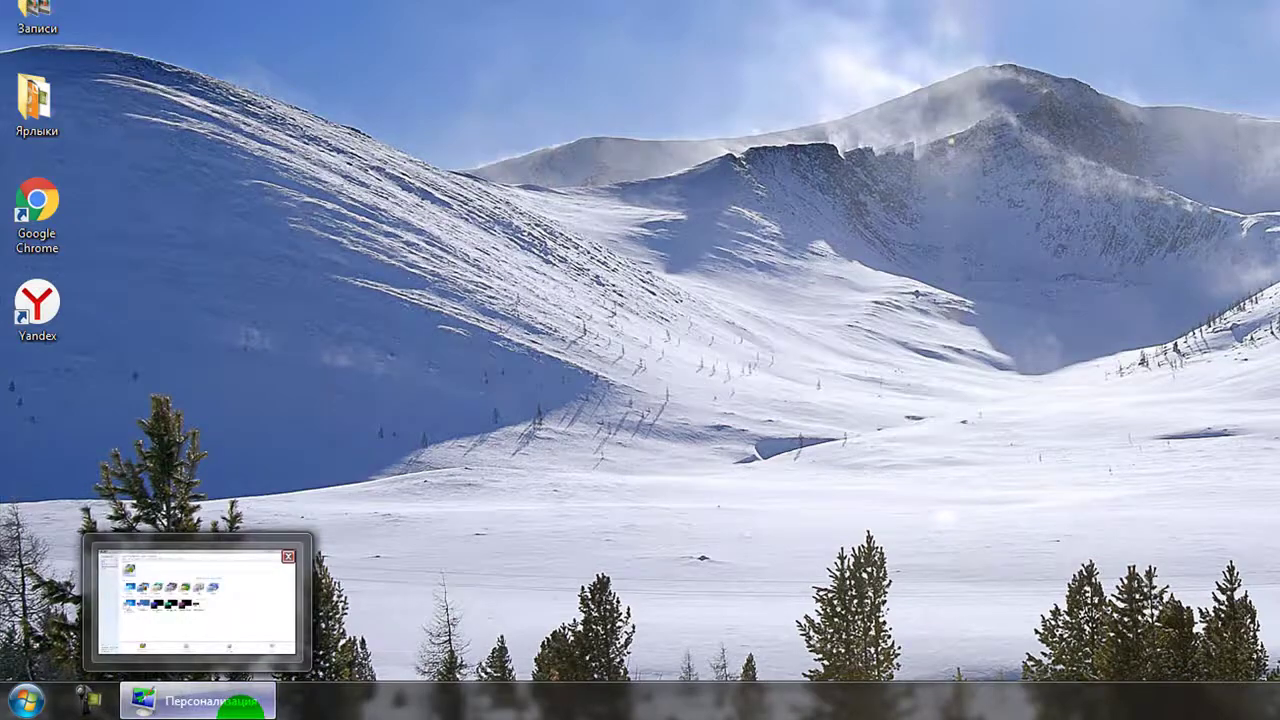
pyautogui.click(240, 707)
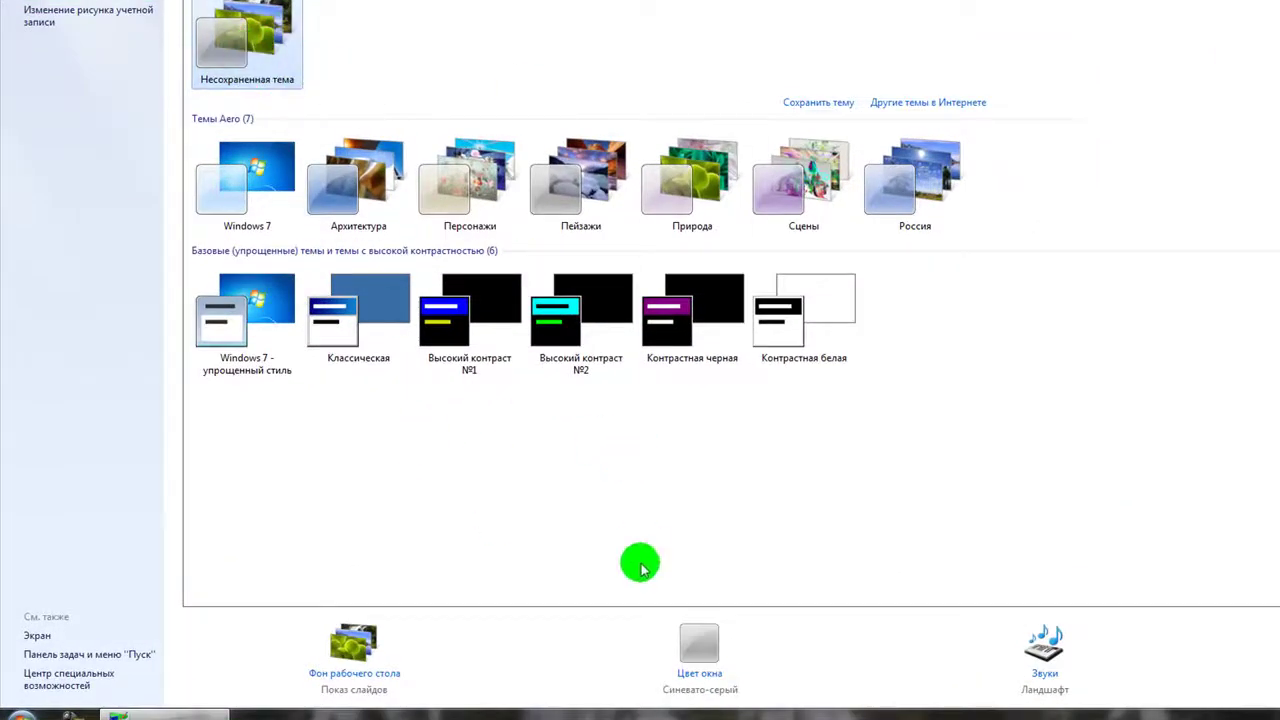
pyautogui.click(712, 670)
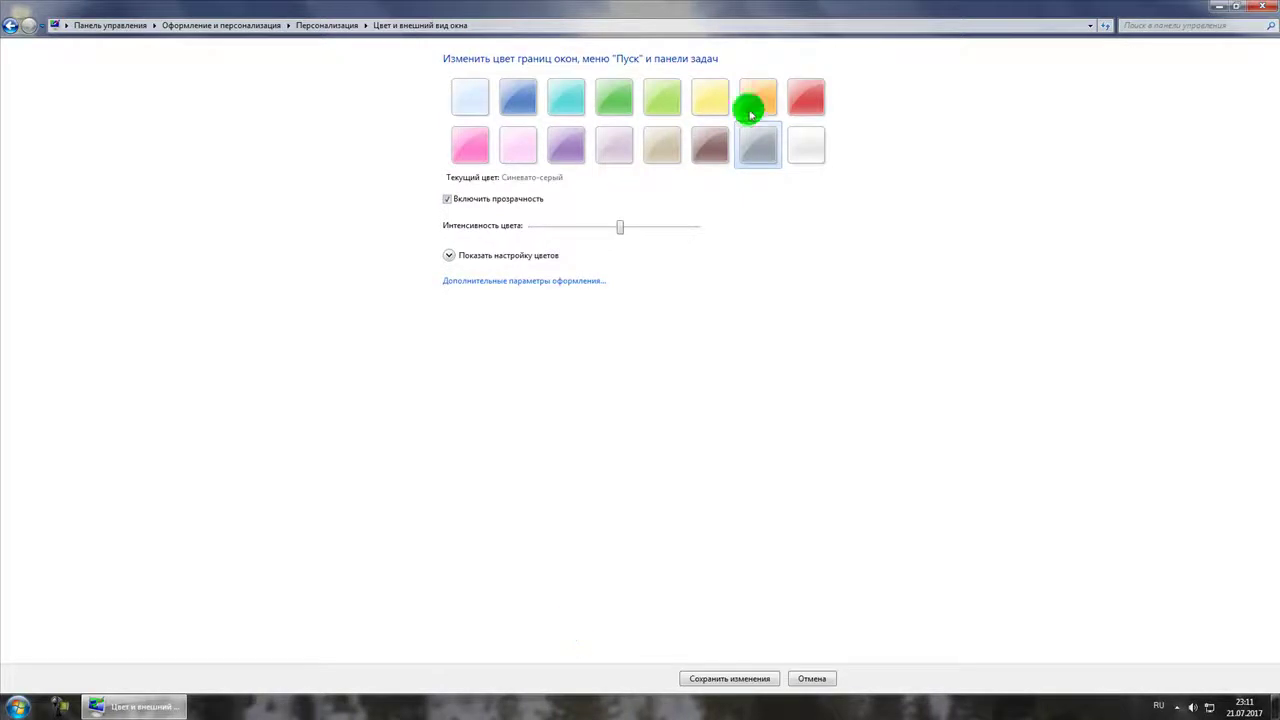
pyautogui.click(620, 98)
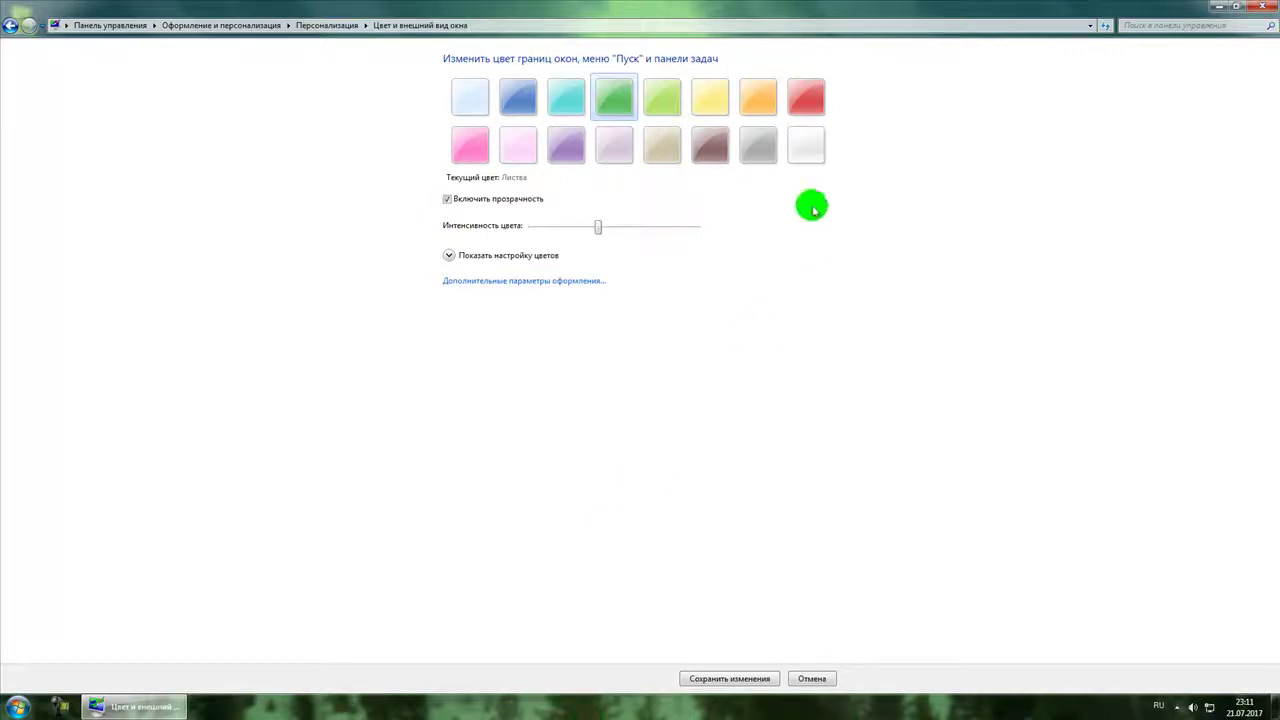
pyautogui.click(802, 94)
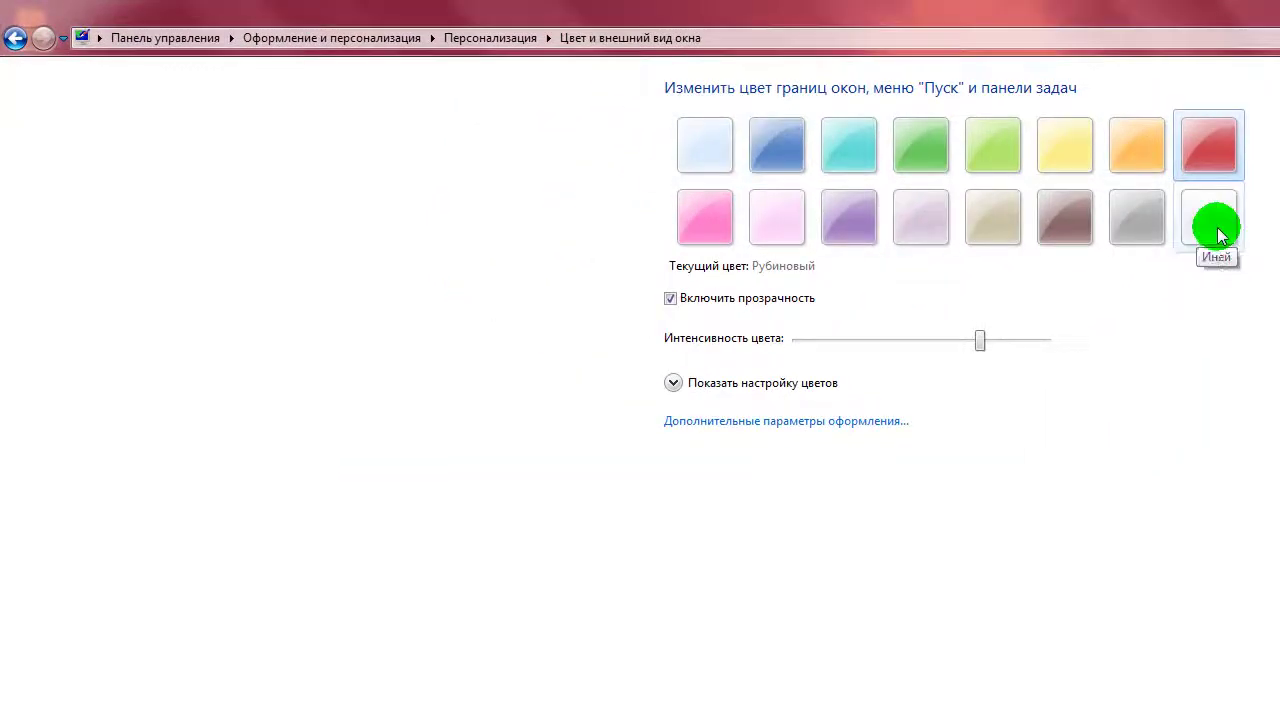
pyautogui.click(920, 140)
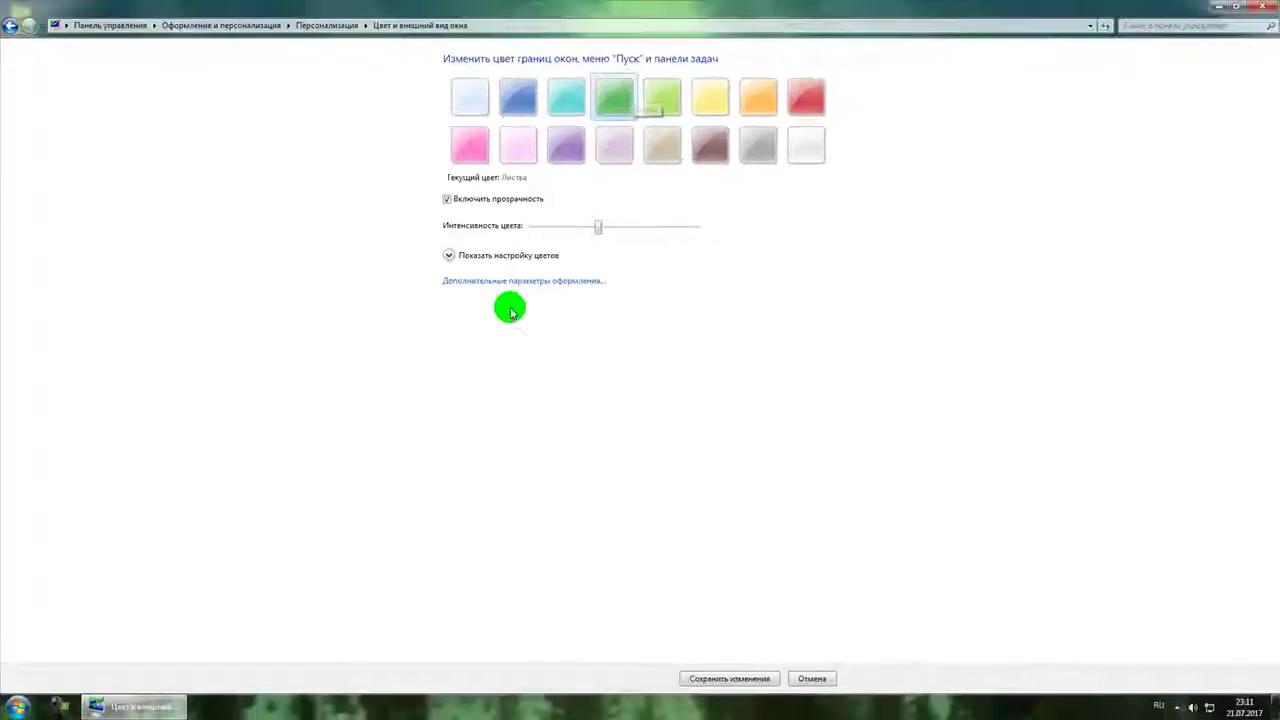
pyautogui.click(745, 680)
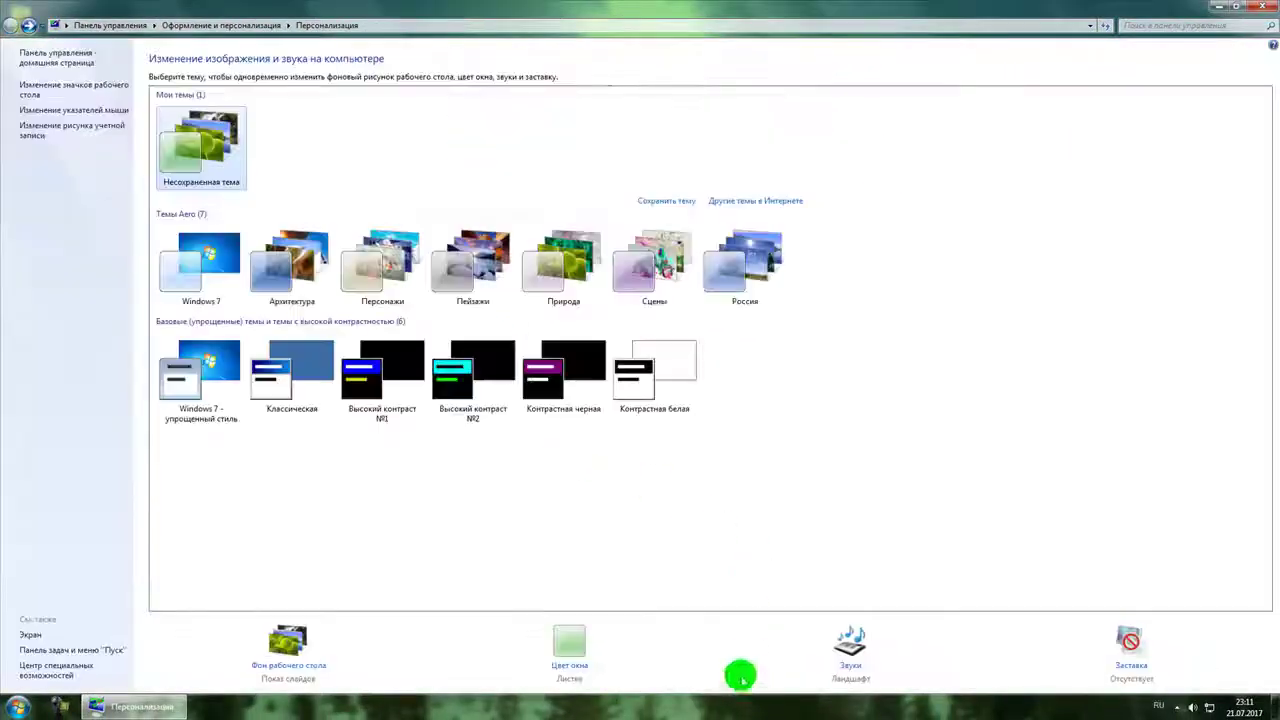
# - Open the theme's sound settings and choose the Городской вид sound scheme
pyautogui.click(848, 645)
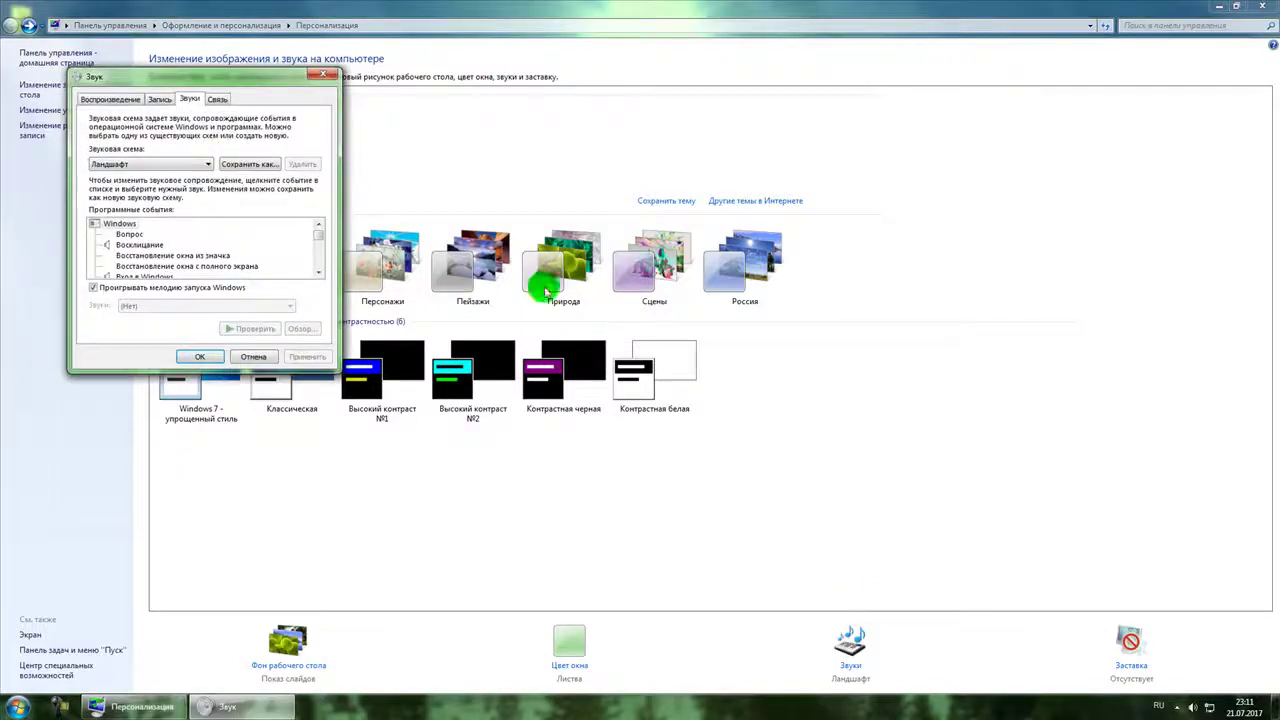
pyautogui.moveTo(242, 75); pyautogui.dragTo(634, 120)
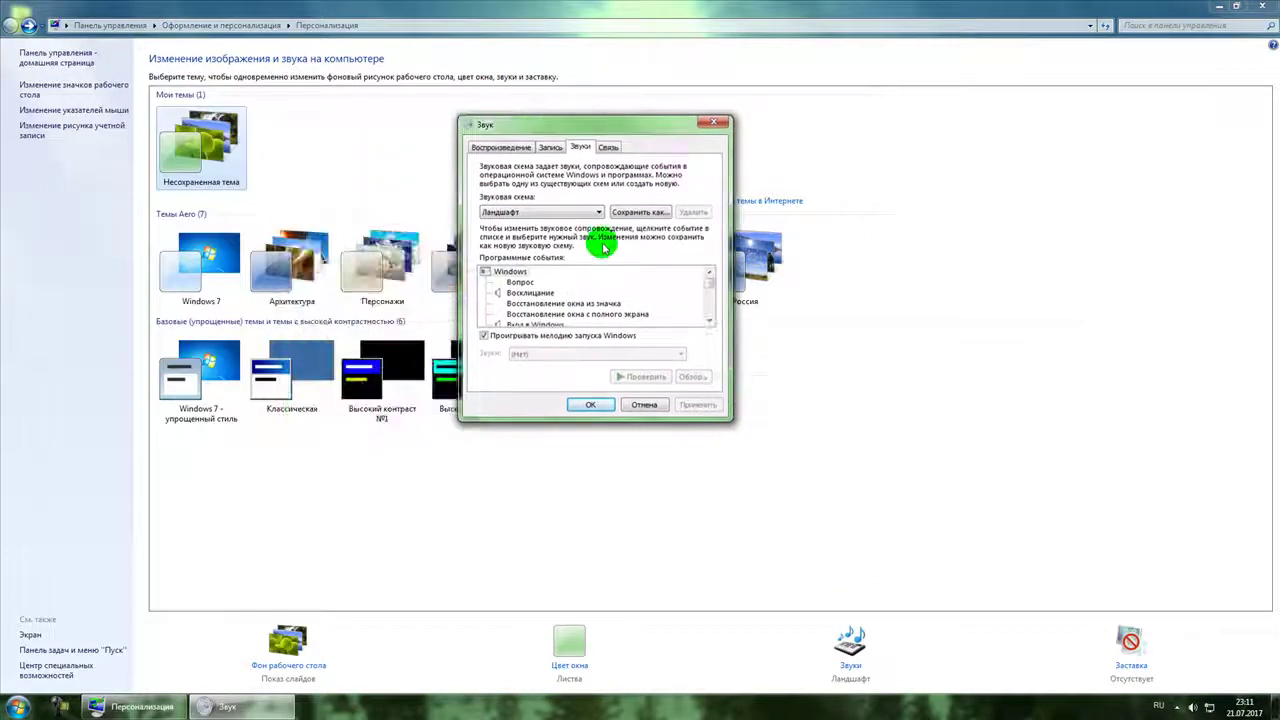
pyautogui.click(580, 212)
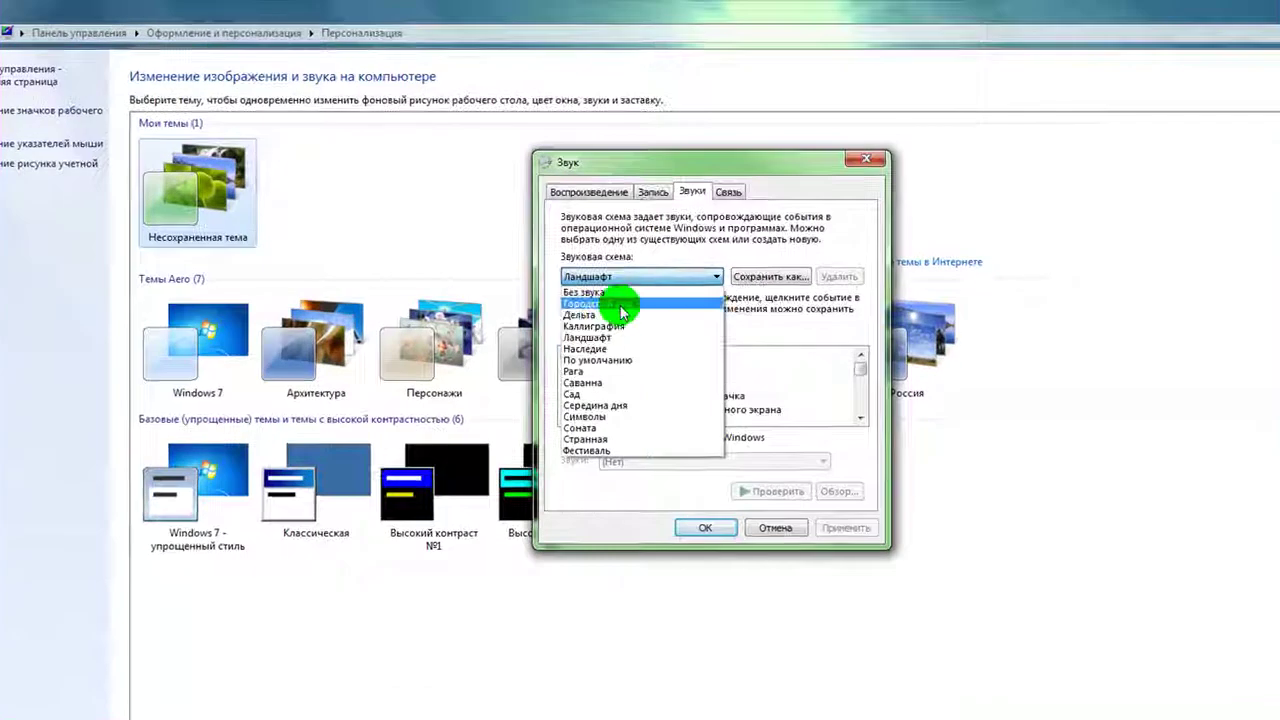
pyautogui.click(622, 304)
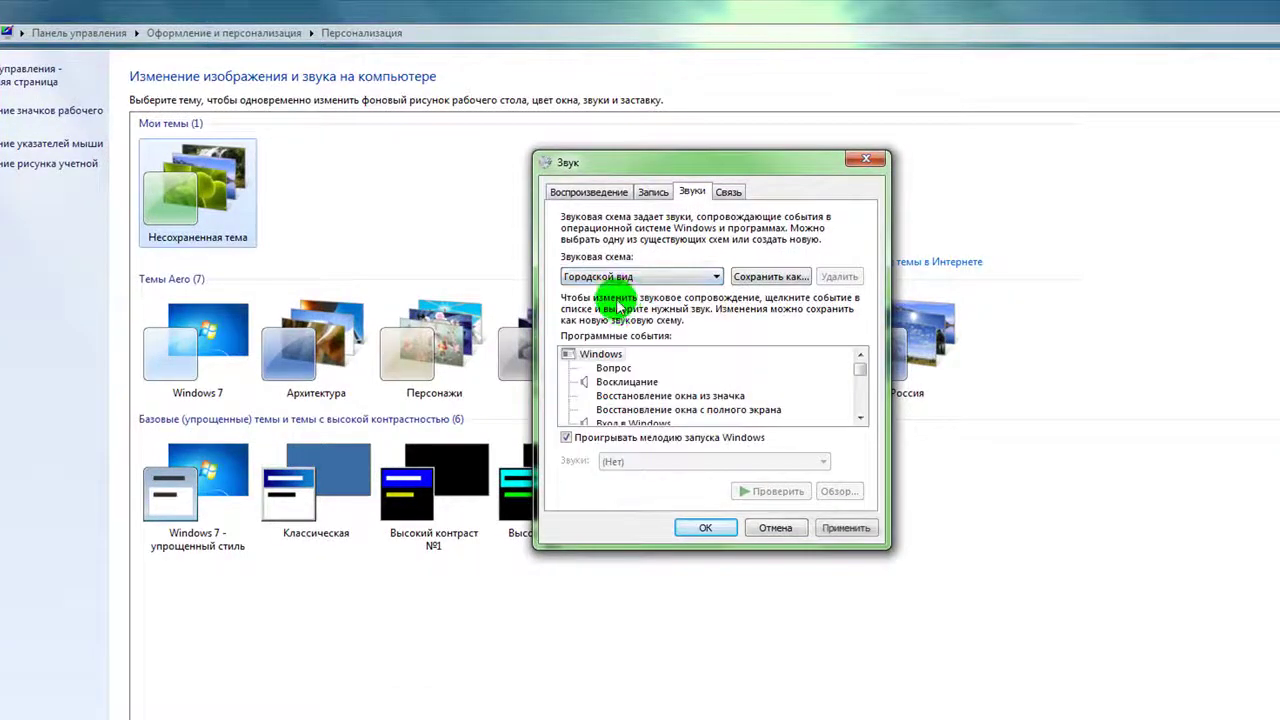
# - Preview the Восклицание and Вход в Windows sounds of the Городской вид scheme
pyautogui.click(624, 382)
pyautogui.click(748, 495)
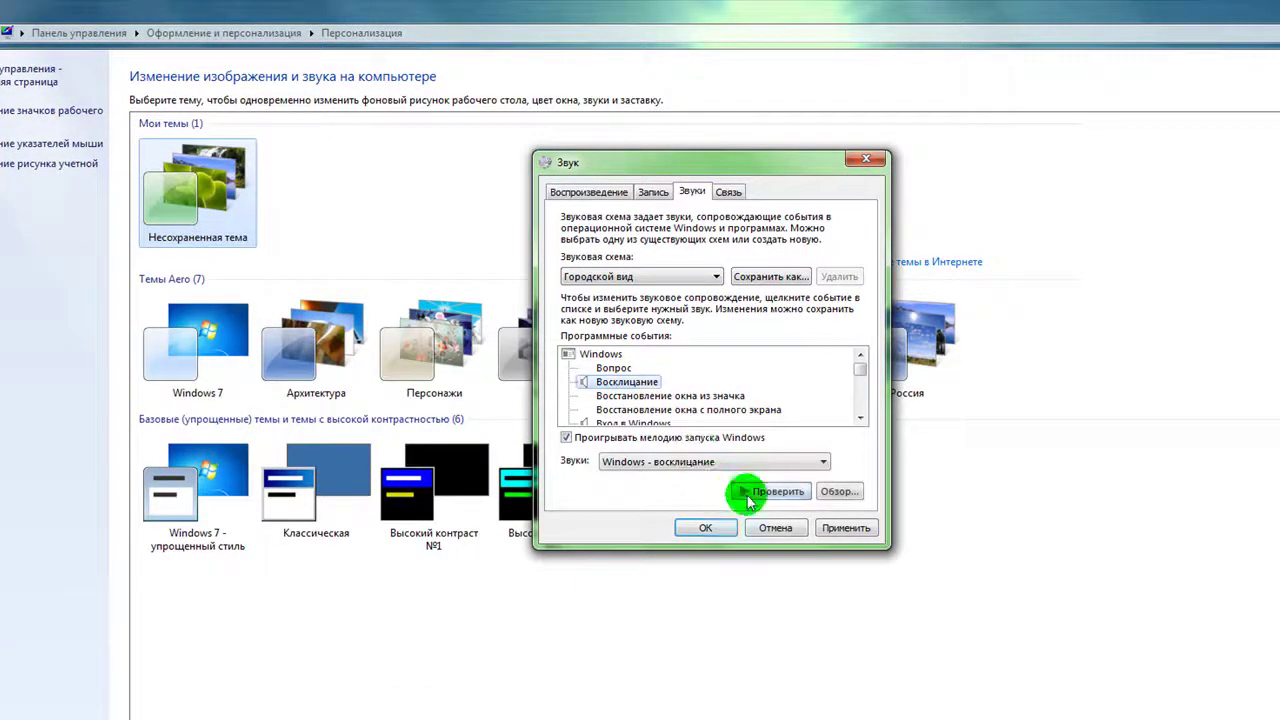
pyautogui.click(859, 417)
pyautogui.click(648, 411)
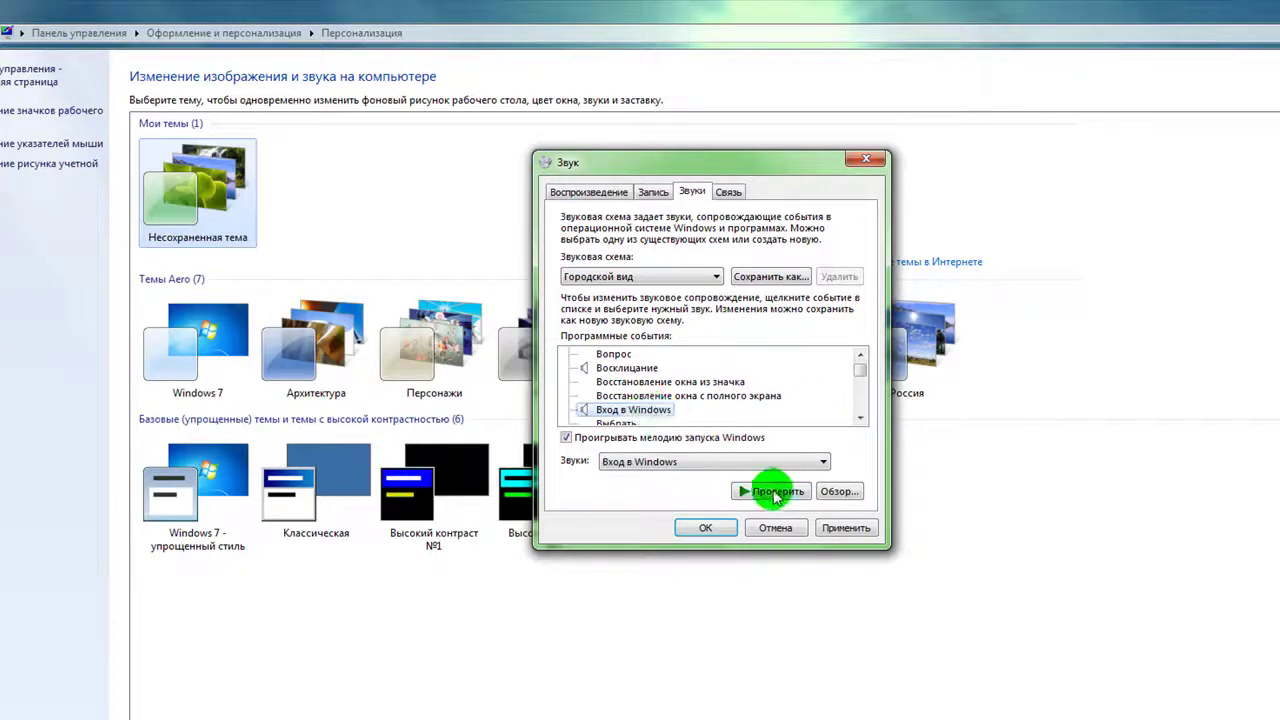
pyautogui.click(768, 490)
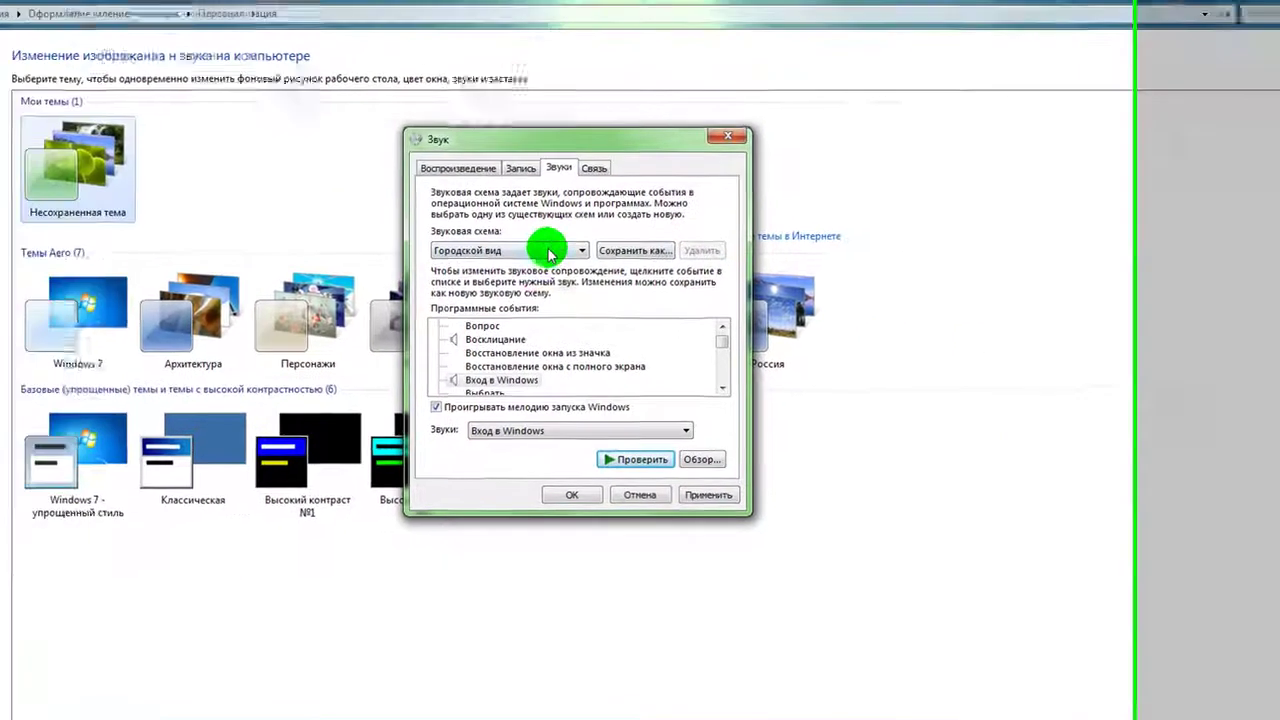
# - Switch the sound scheme to Сад and preview its Восклицание and Вход в Windows sounds
pyautogui.click(386, 238)
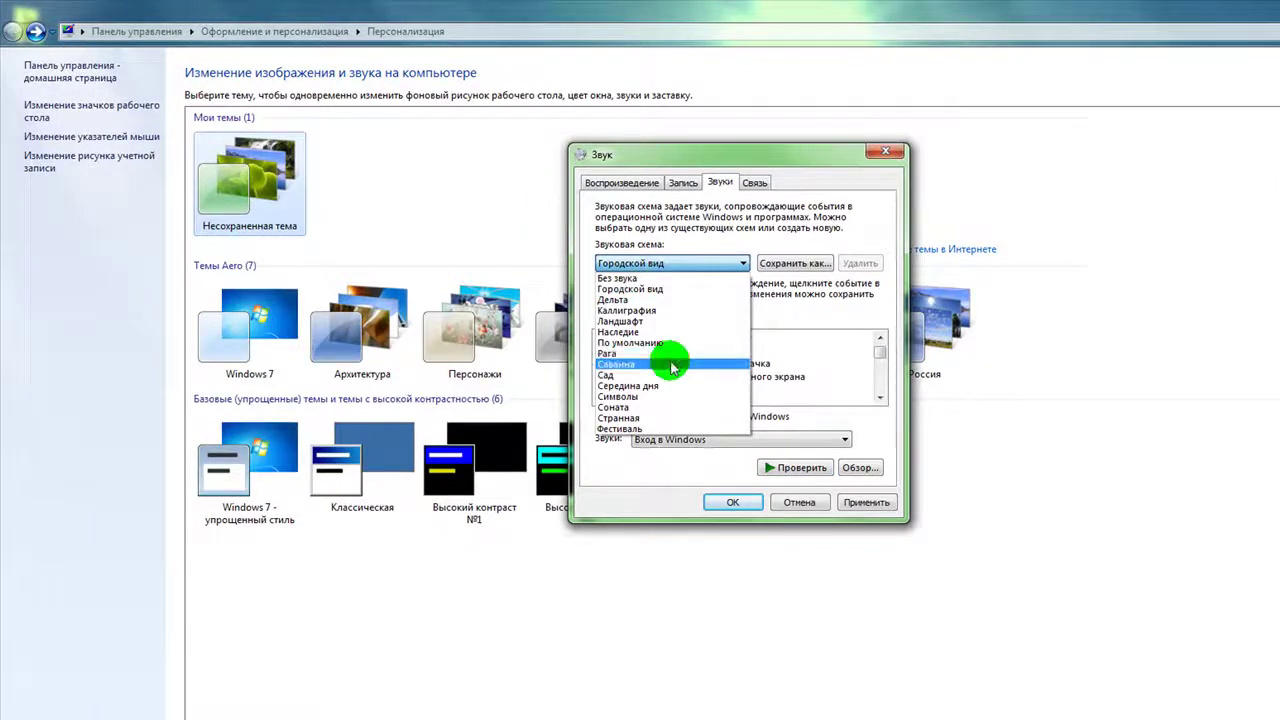
pyautogui.click(592, 323)
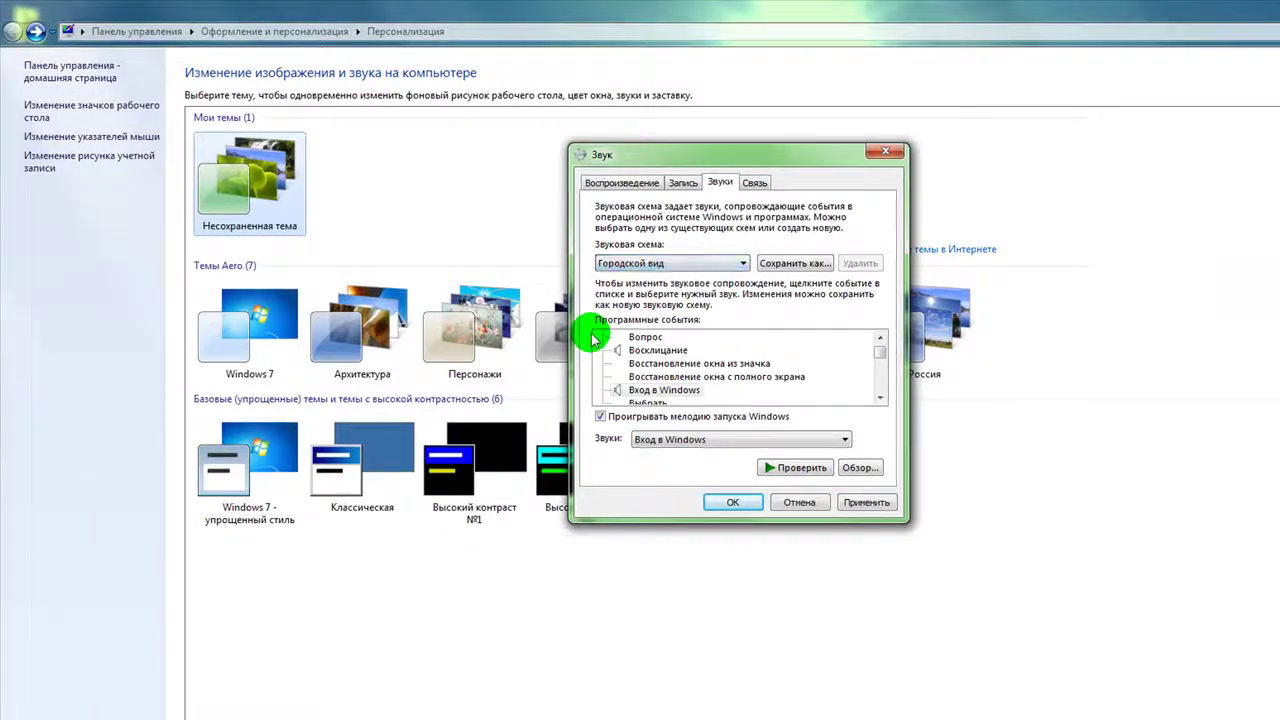
pyautogui.click(623, 263)
pyautogui.click(615, 378)
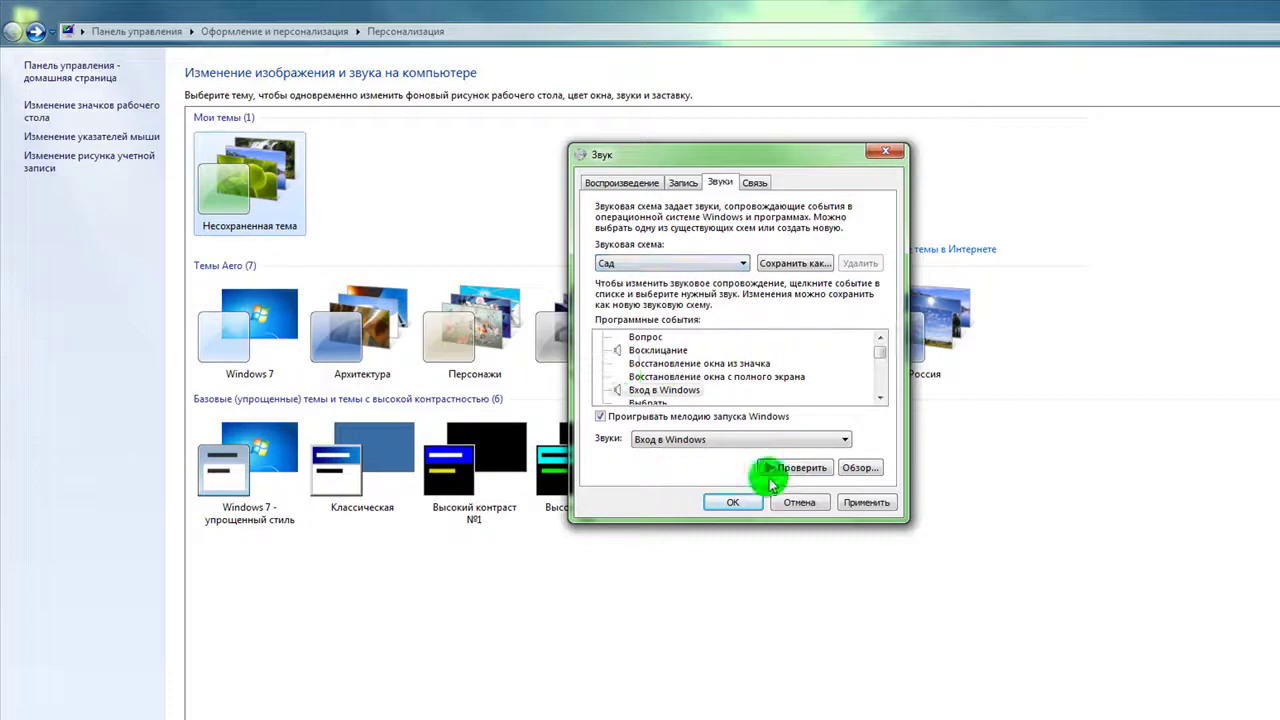
pyautogui.click(657, 350)
pyautogui.click(794, 467)
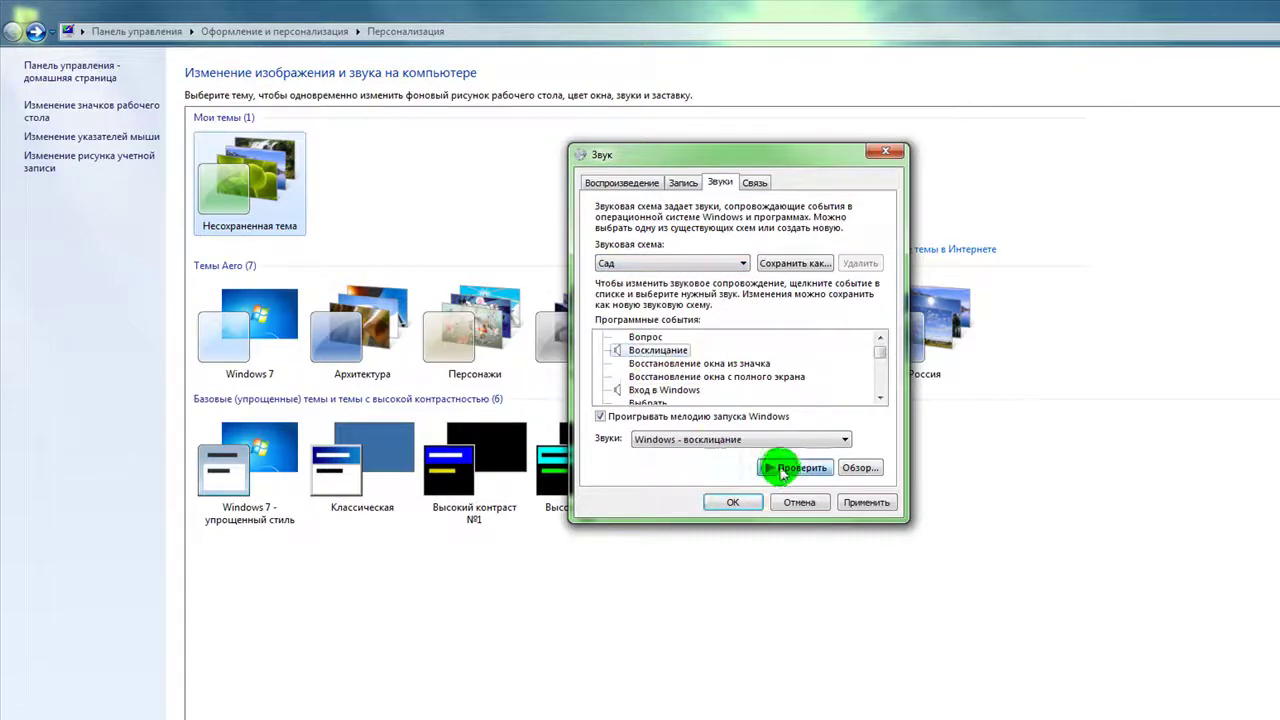
pyautogui.click(680, 392)
pyautogui.click(798, 466)
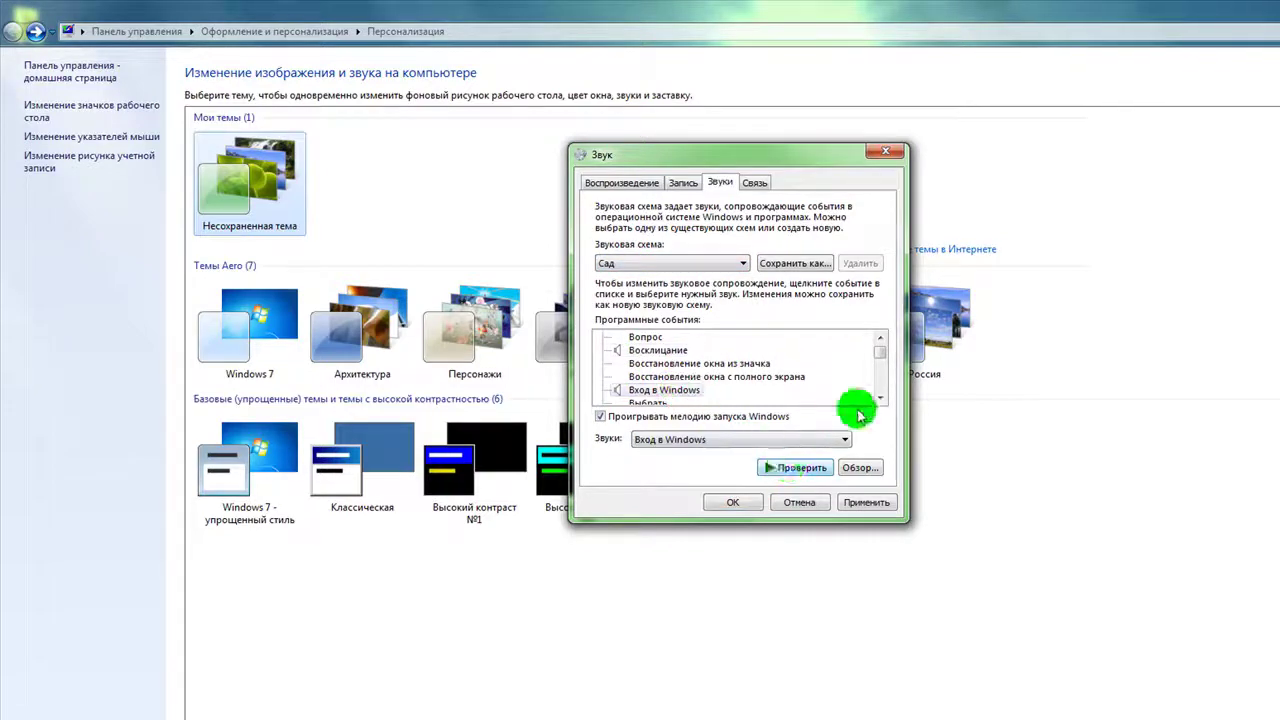
# - Preview the Завершение печати, Завершение работы Windows and Звездочка sounds, select the Изменение темы Windows event, and confirm the Сад scheme
pyautogui.click(880, 340)
pyautogui.click(880, 397)
pyautogui.click(880, 397)
pyautogui.click(880, 397)
pyautogui.click(880, 398)
pyautogui.click(705, 350)
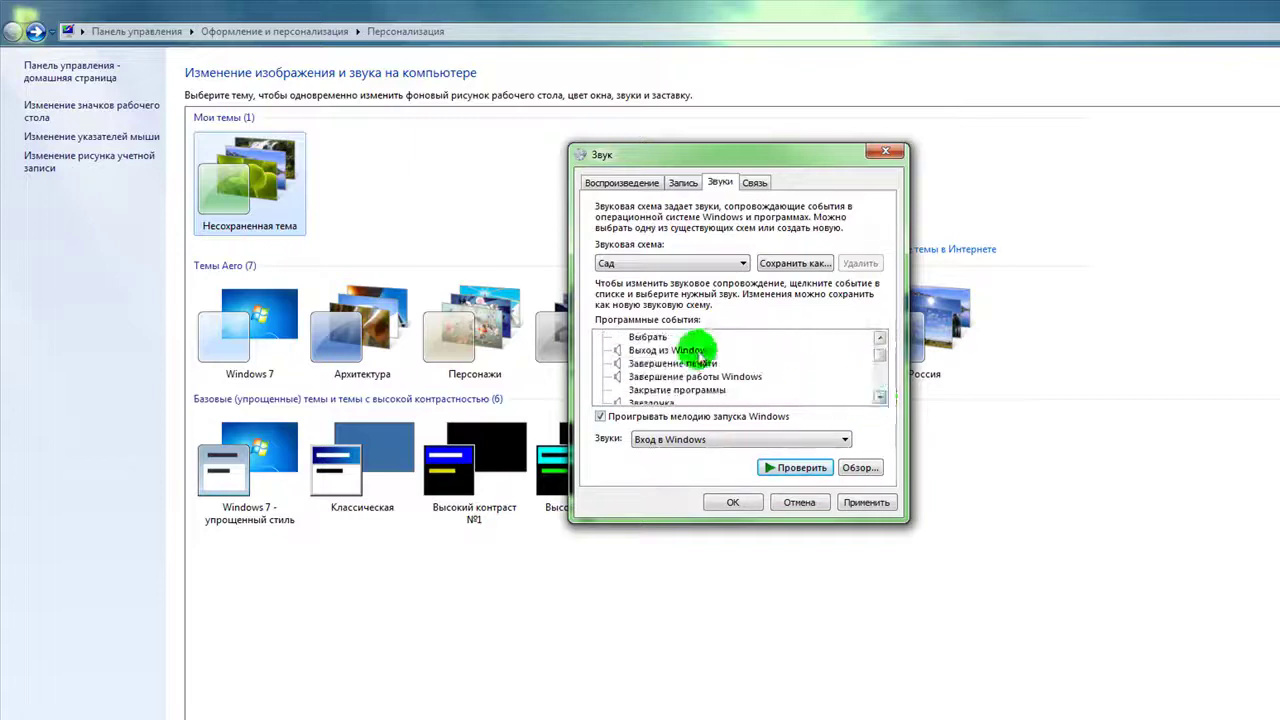
pyautogui.click(688, 364)
pyautogui.click(795, 467)
pyautogui.click(700, 380)
pyautogui.click(785, 470)
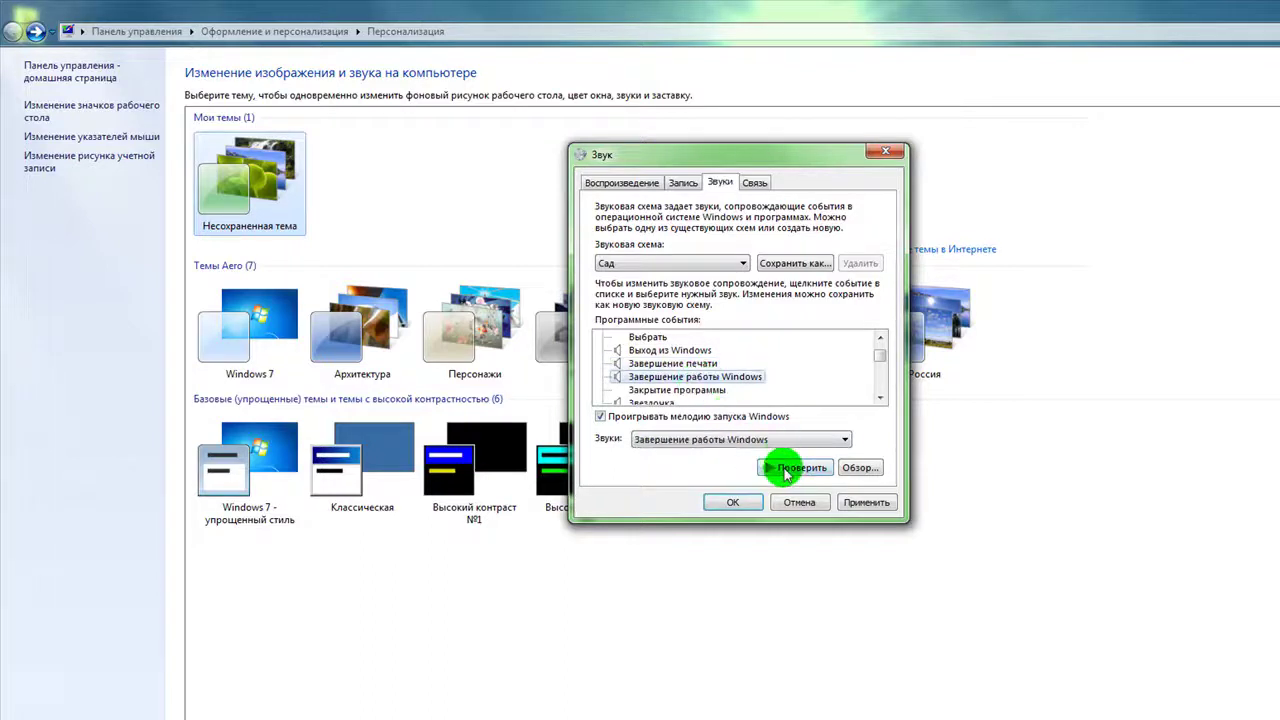
pyautogui.click(677, 400)
pyautogui.click(795, 470)
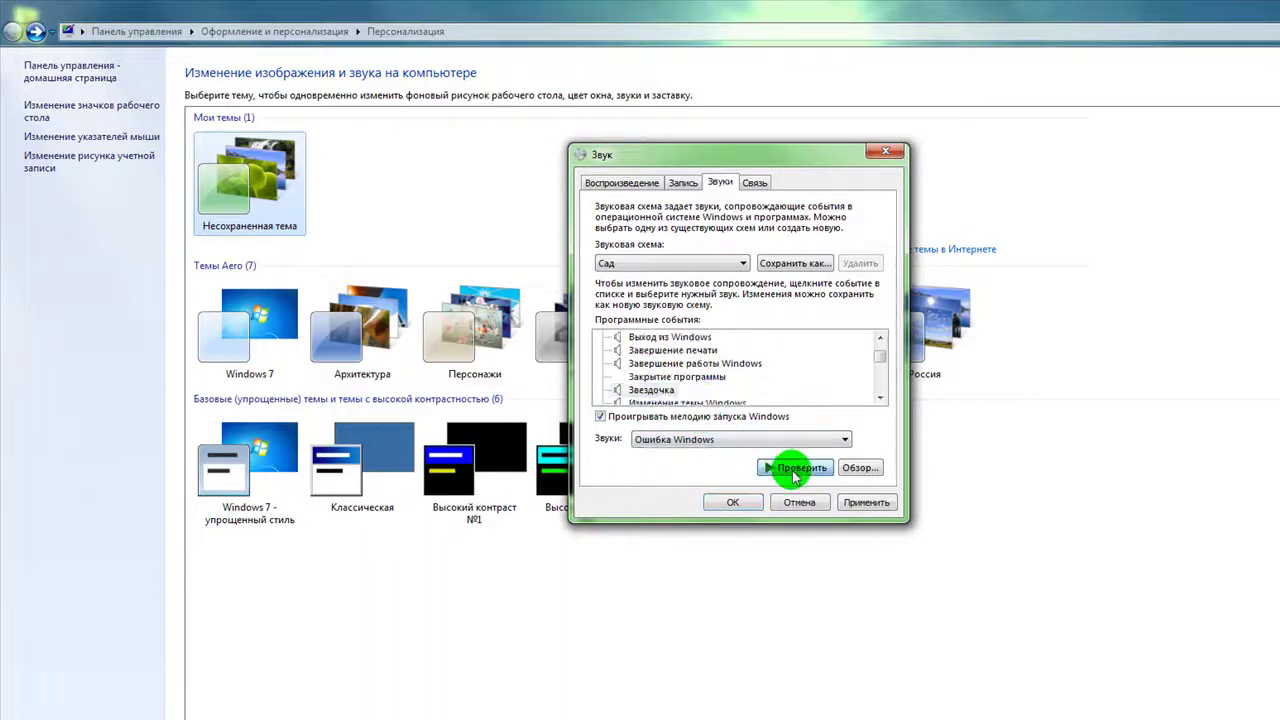
pyautogui.click(706, 402)
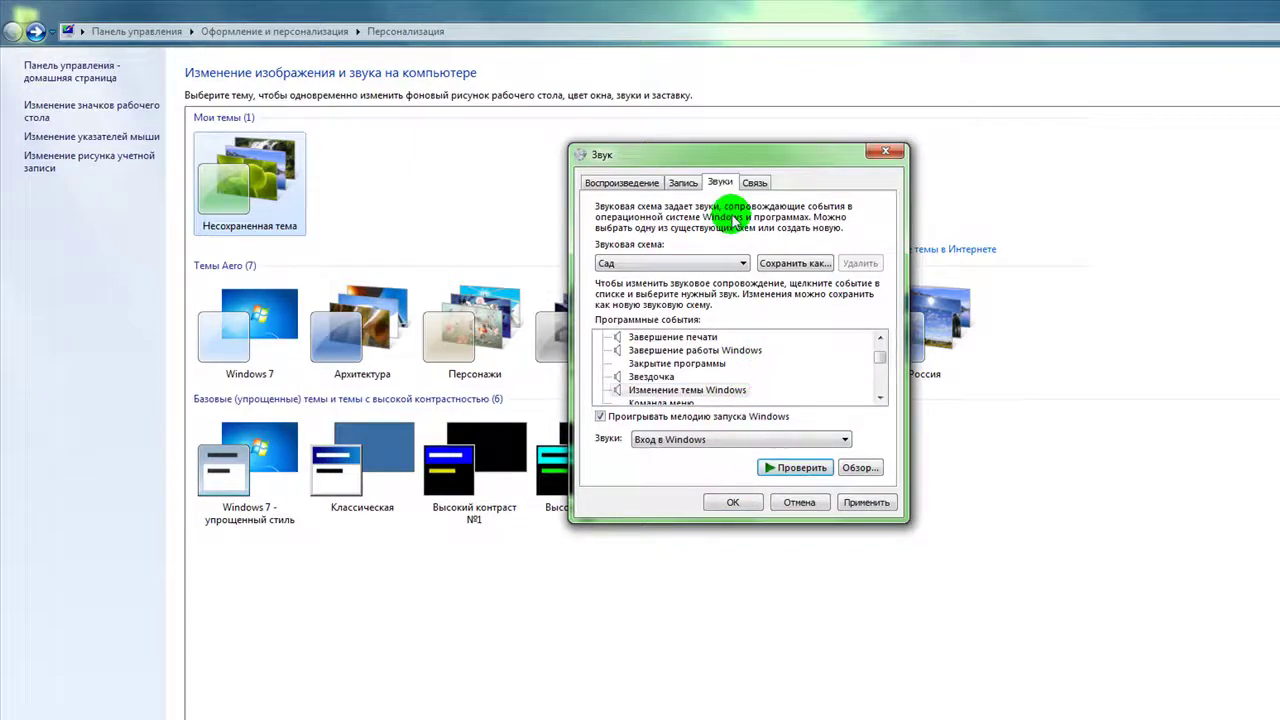
pyautogui.click(735, 500)
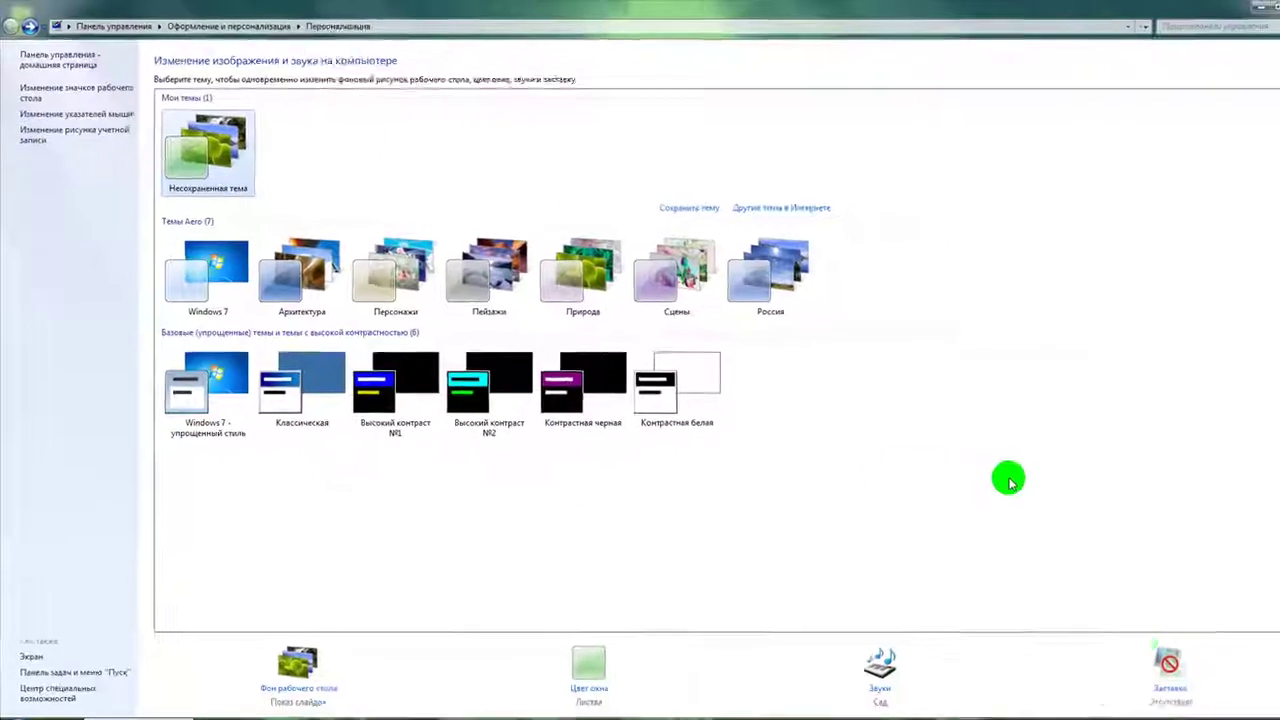
# - Open the screen saver settings, choose Геометрический вальс, and preview it full screen
pyautogui.click(1128, 650)
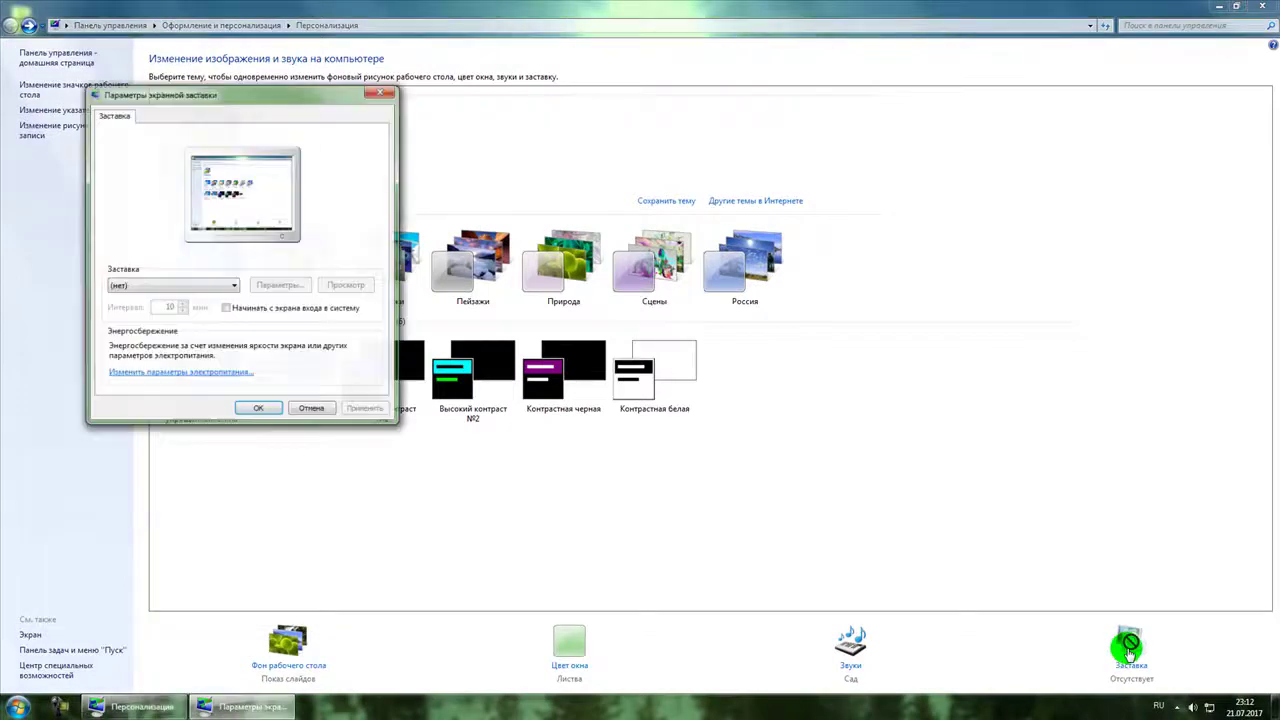
pyautogui.click(170, 288)
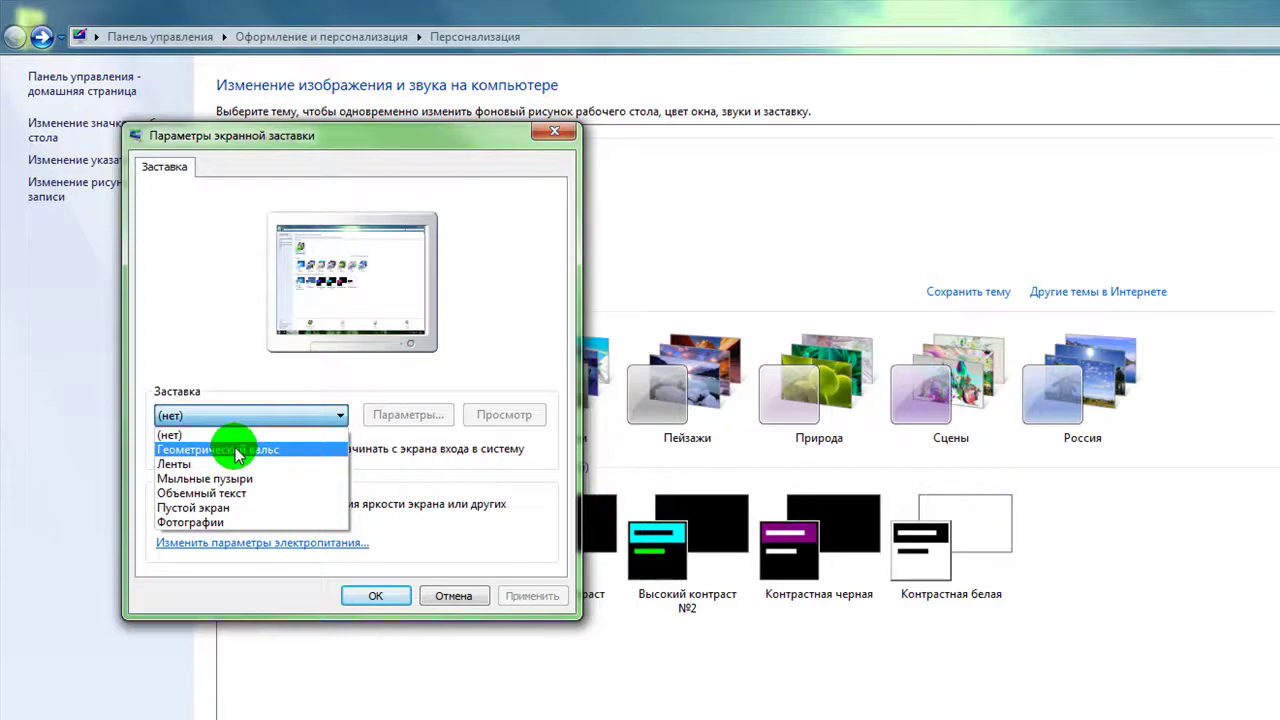
pyautogui.click(238, 452)
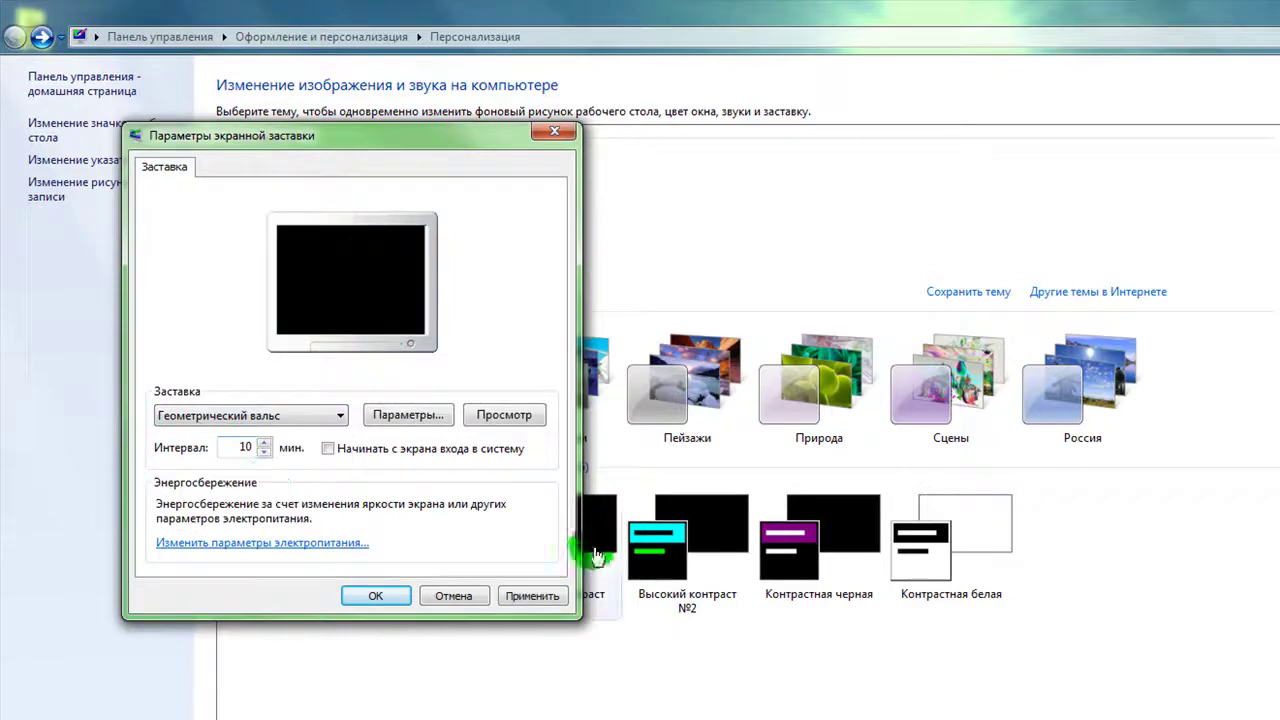
pyautogui.click(505, 418)
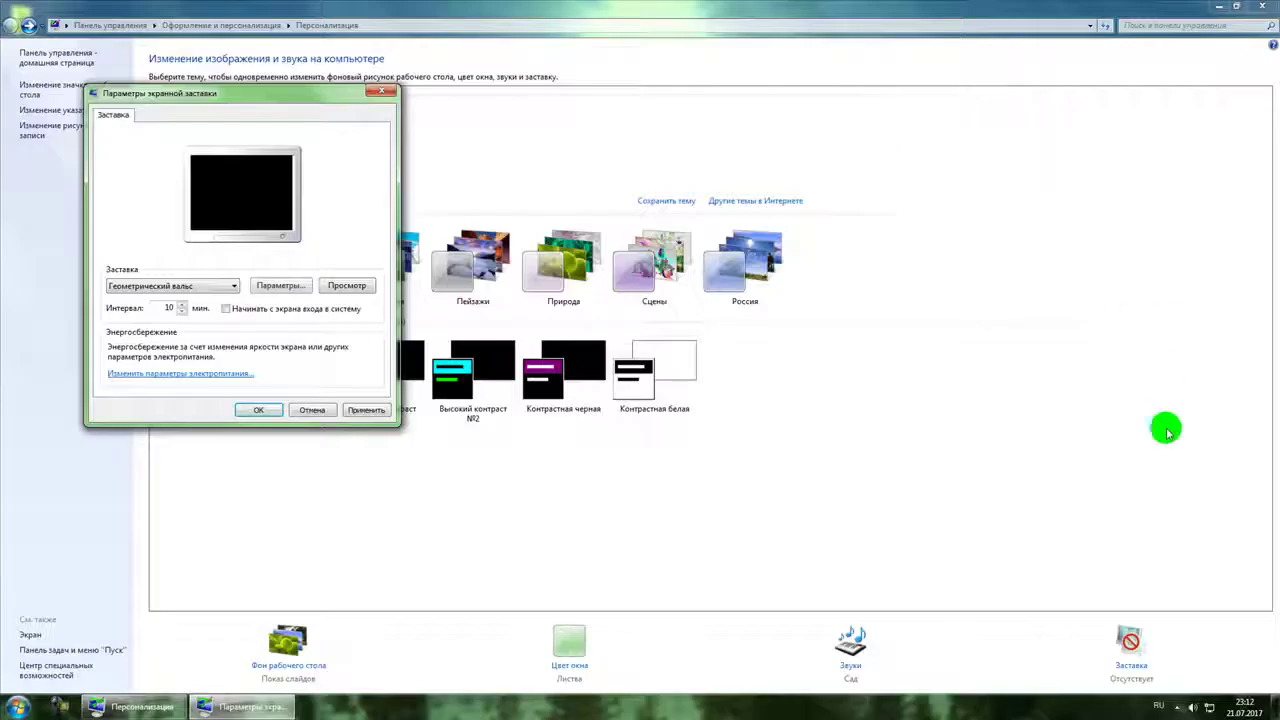
# - Choose the Ленты screen saver and preview it full screen
pyautogui.click(185, 286)
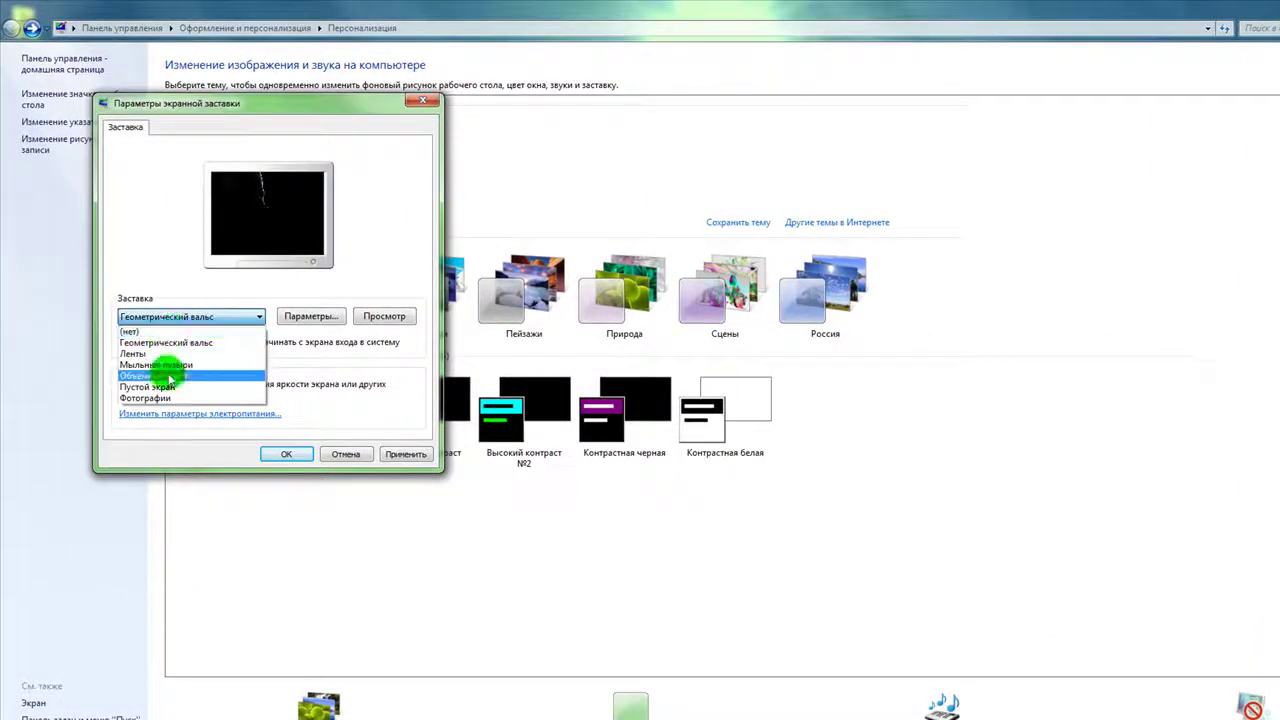
pyautogui.click(145, 353)
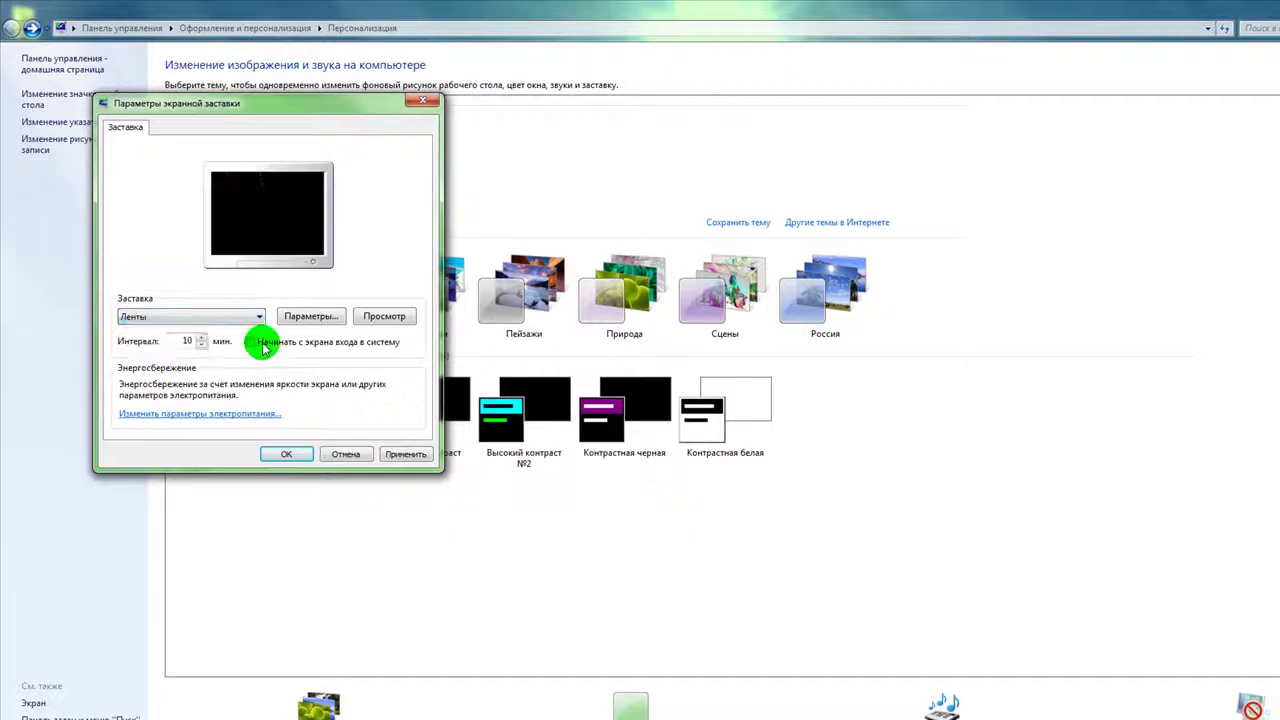
pyautogui.click(382, 316)
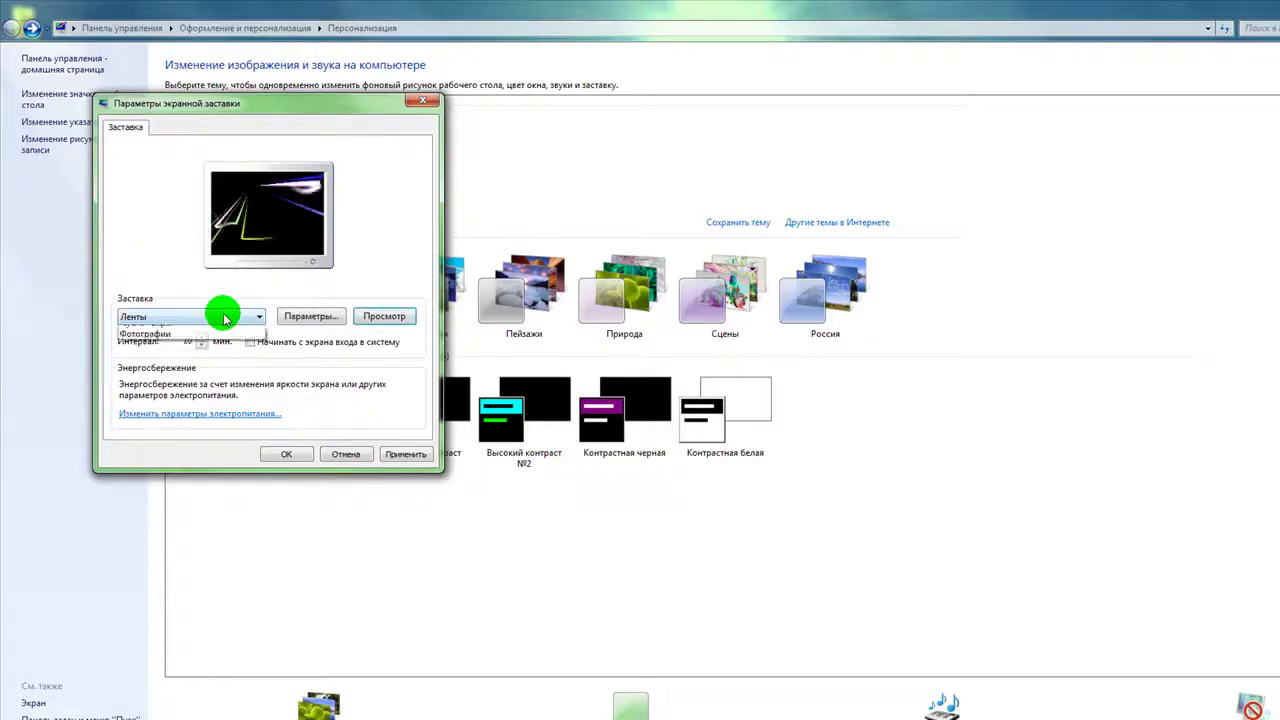
# - Choose the Объемный текст screen saver, set its custom text to КомпоМания, and preview it full screen
pyautogui.click(225, 316)
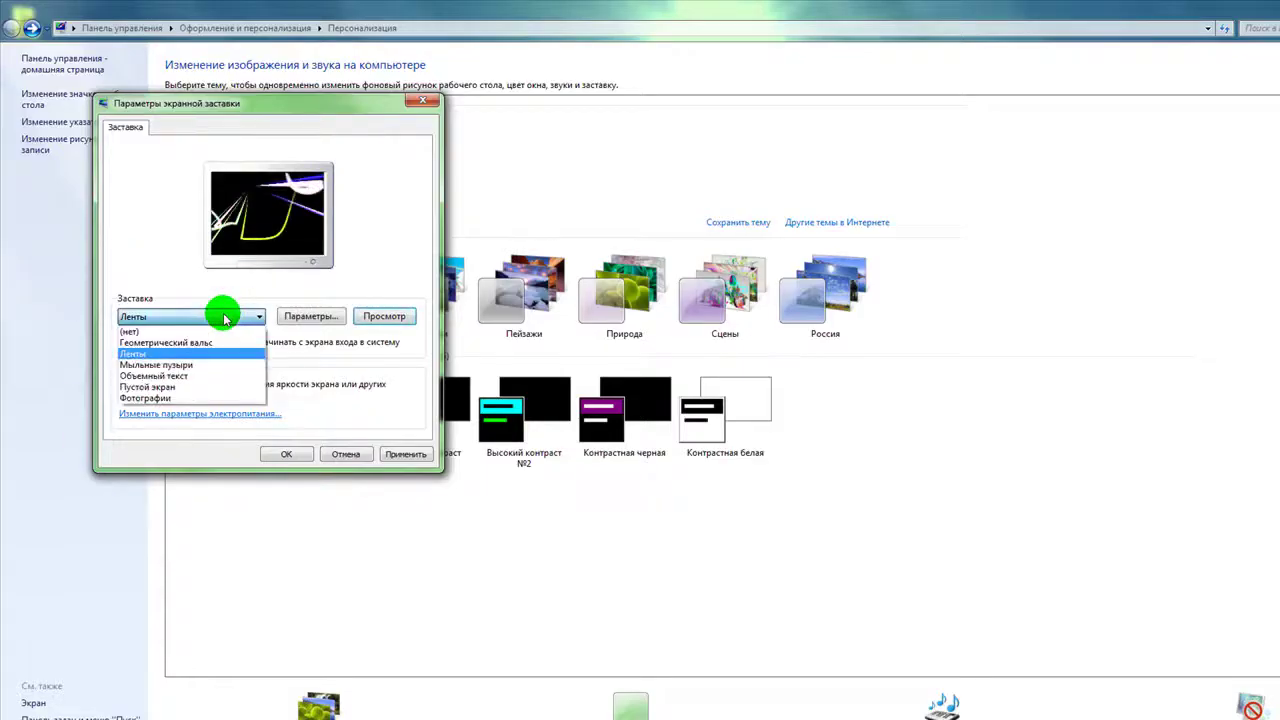
pyautogui.click(177, 376)
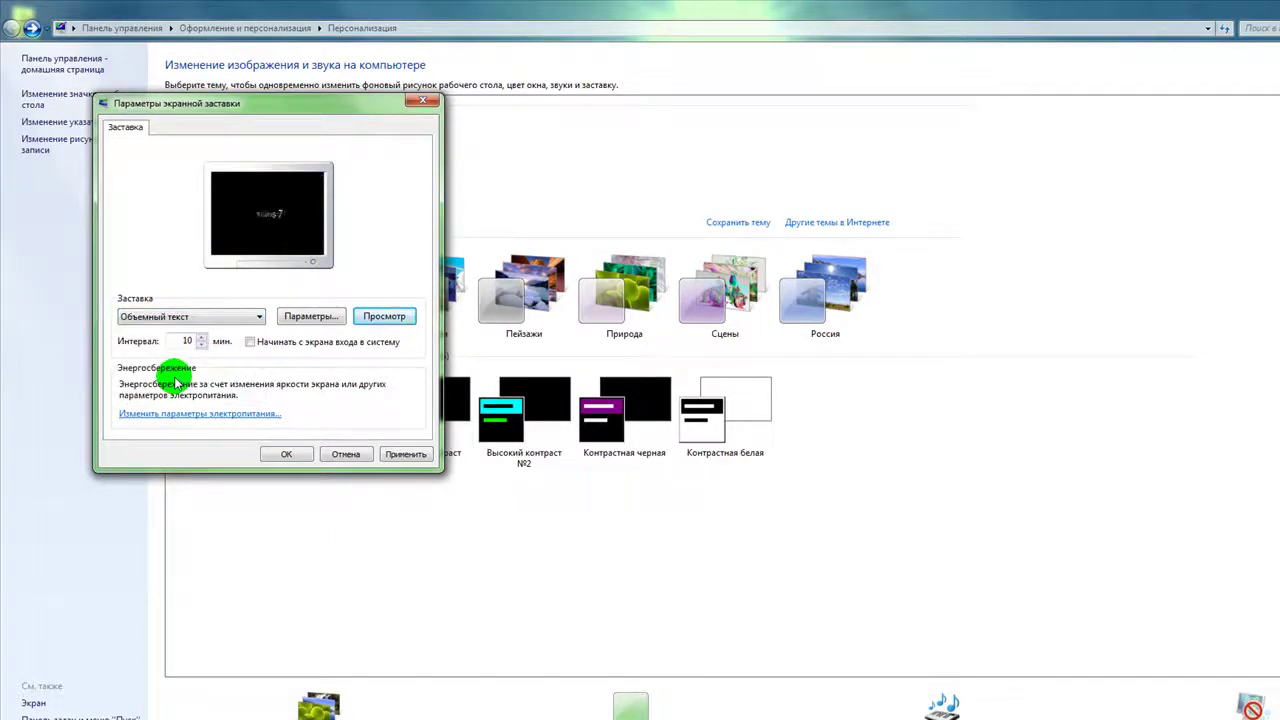
pyautogui.click(315, 318)
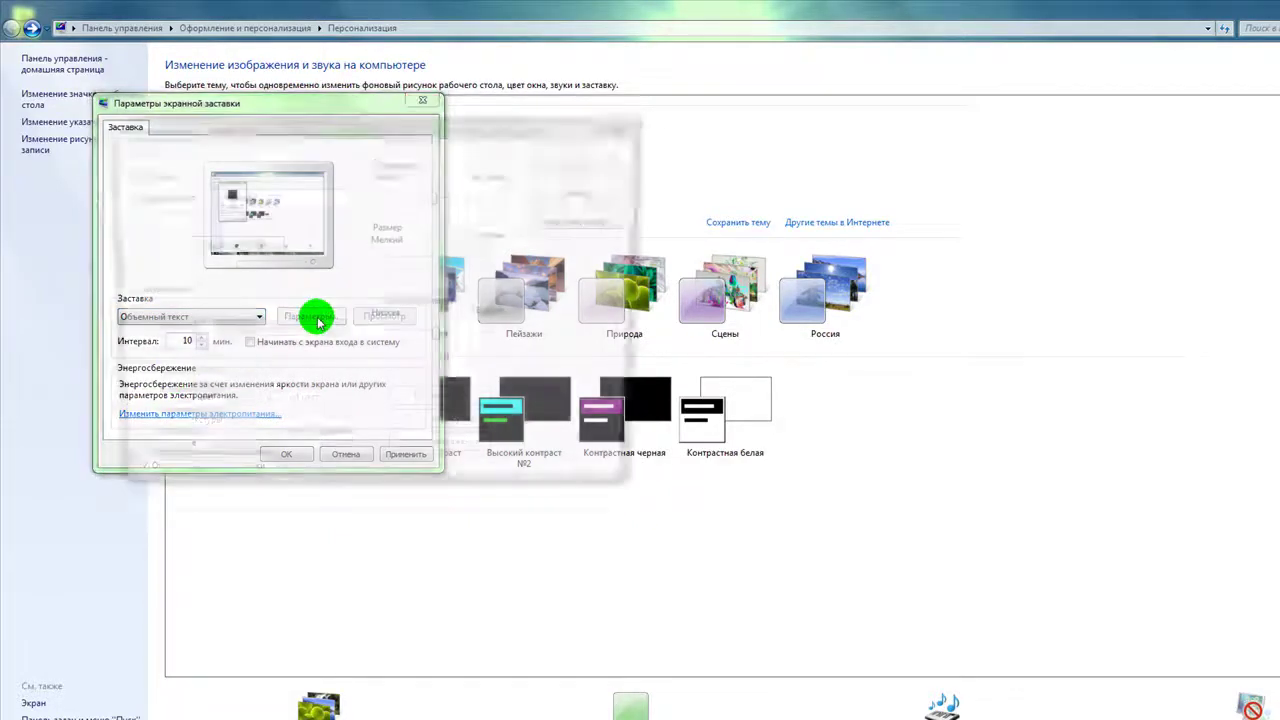
pyautogui.moveTo(258, 196); pyautogui.dragTo(106, 200)
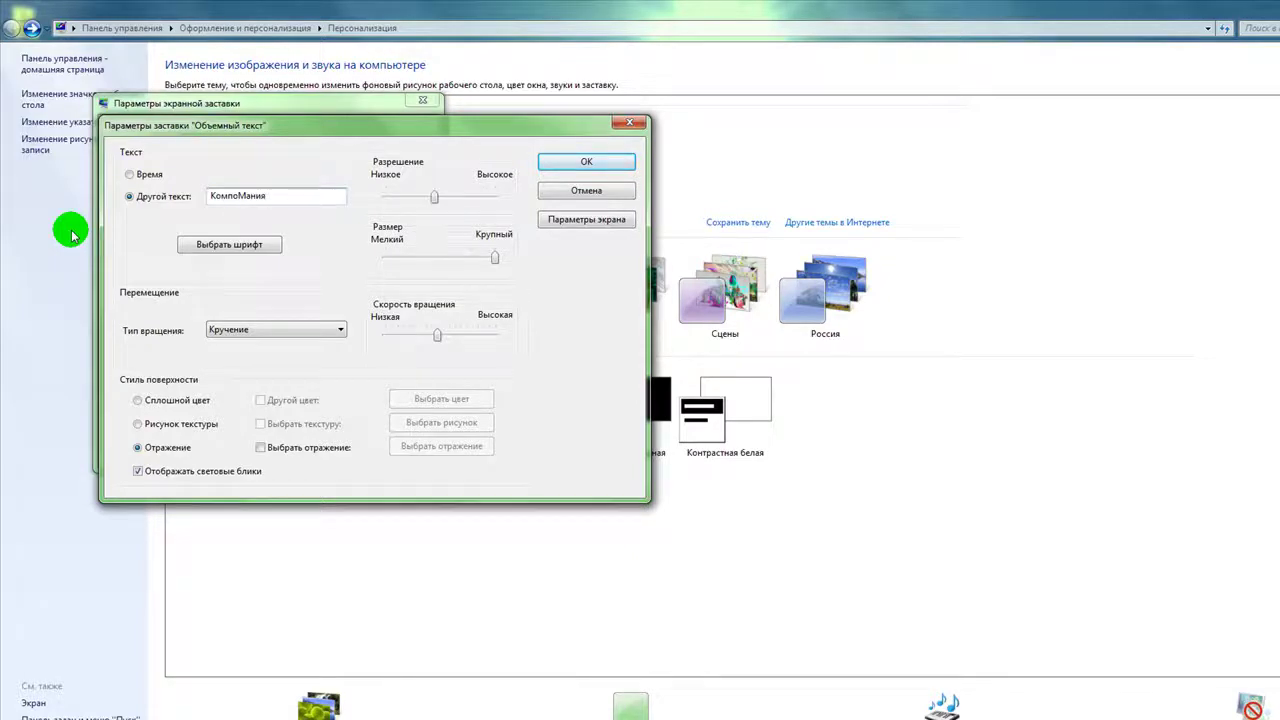
pyautogui.click(586, 162)
pyautogui.click(393, 317)
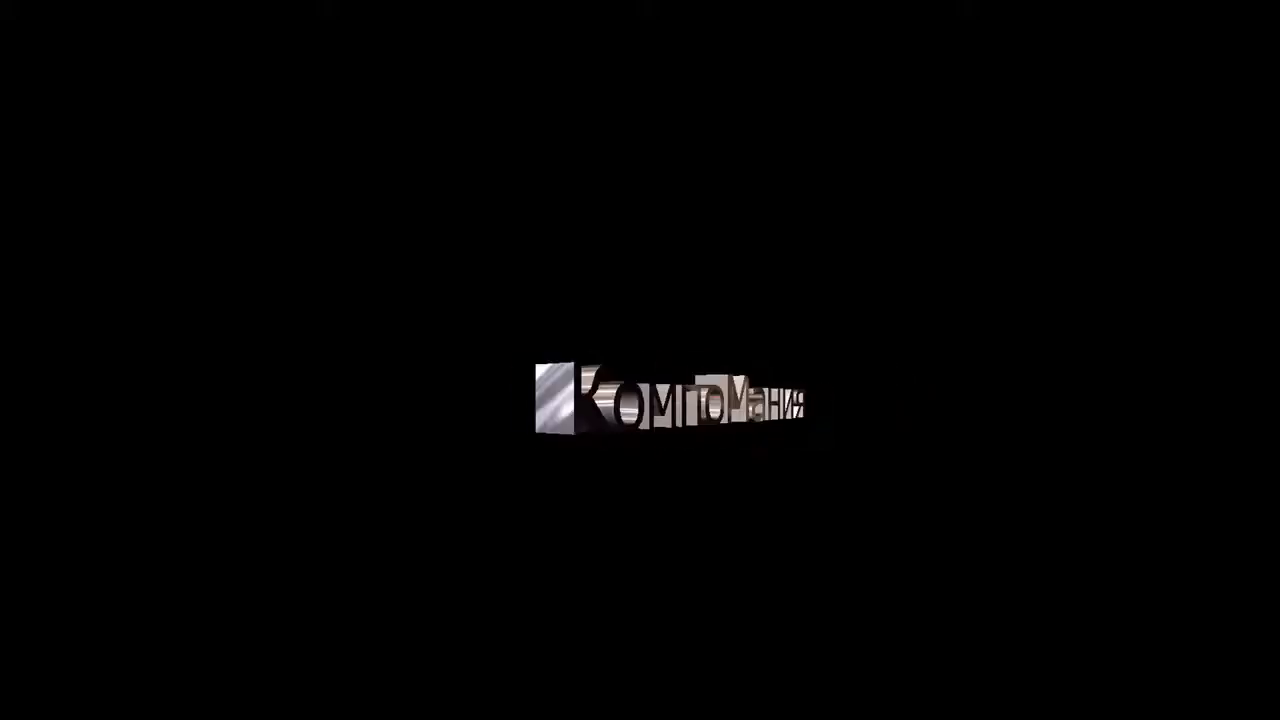
pyautogui.click(432, 700)
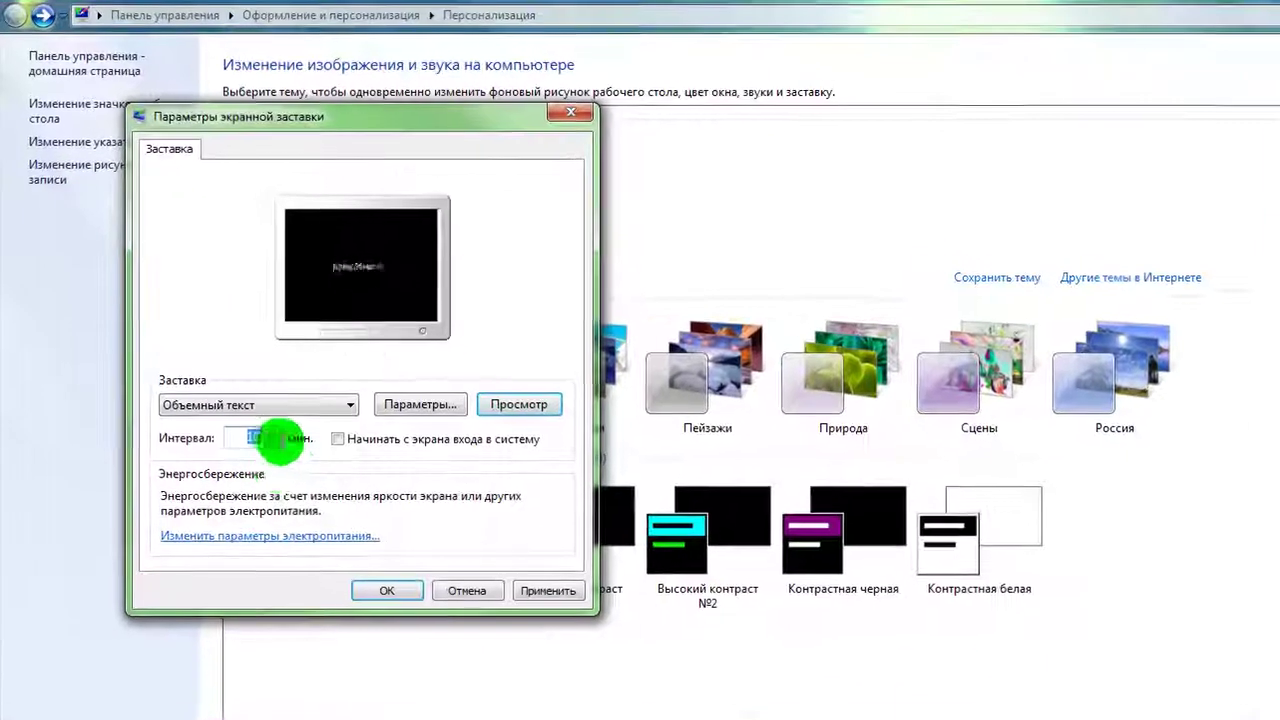
# - Set the screen saver interval to 5 minutes, confirm the settings, and close the Персонализация window
pyautogui.click(232, 386)
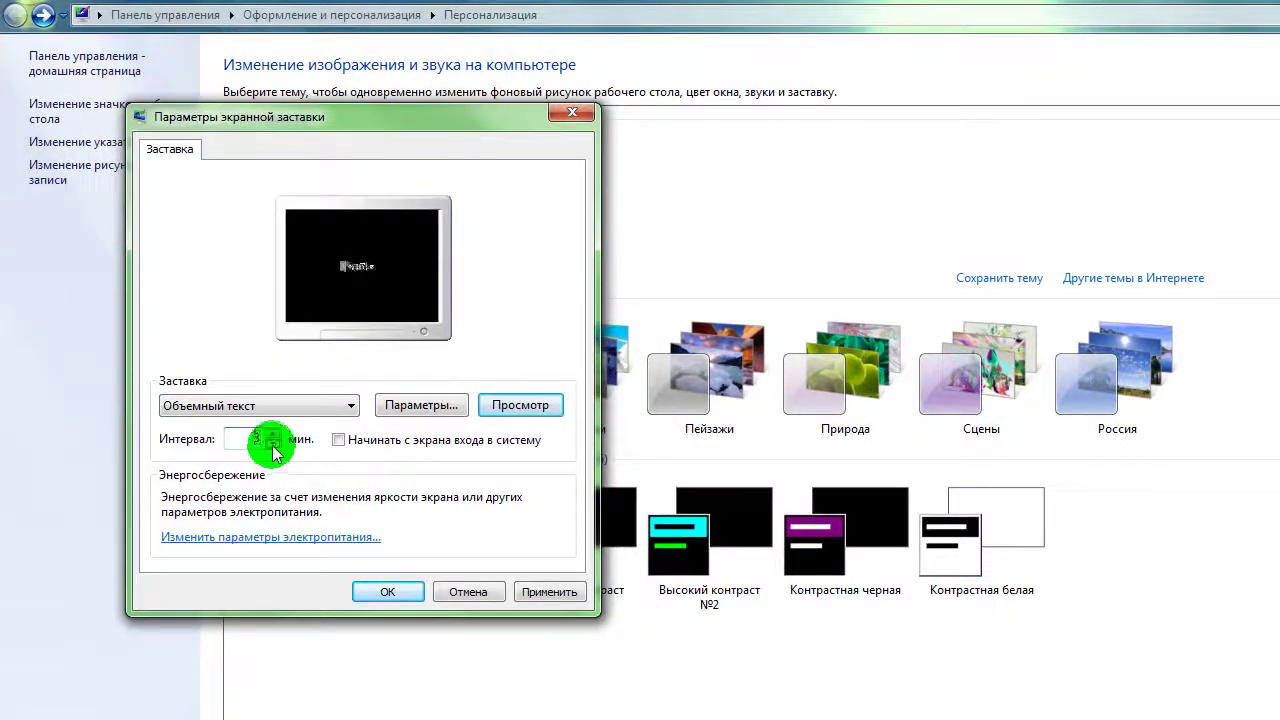
pyautogui.click(279, 441)
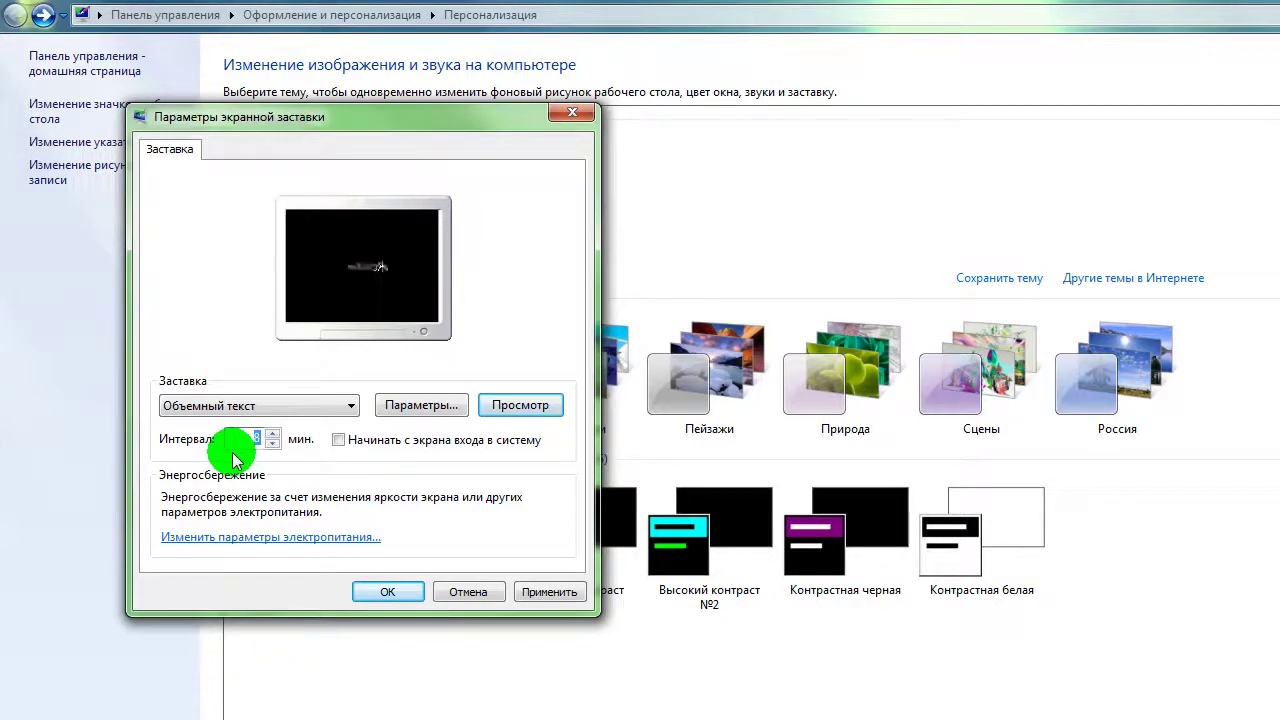
pyautogui.write('5')
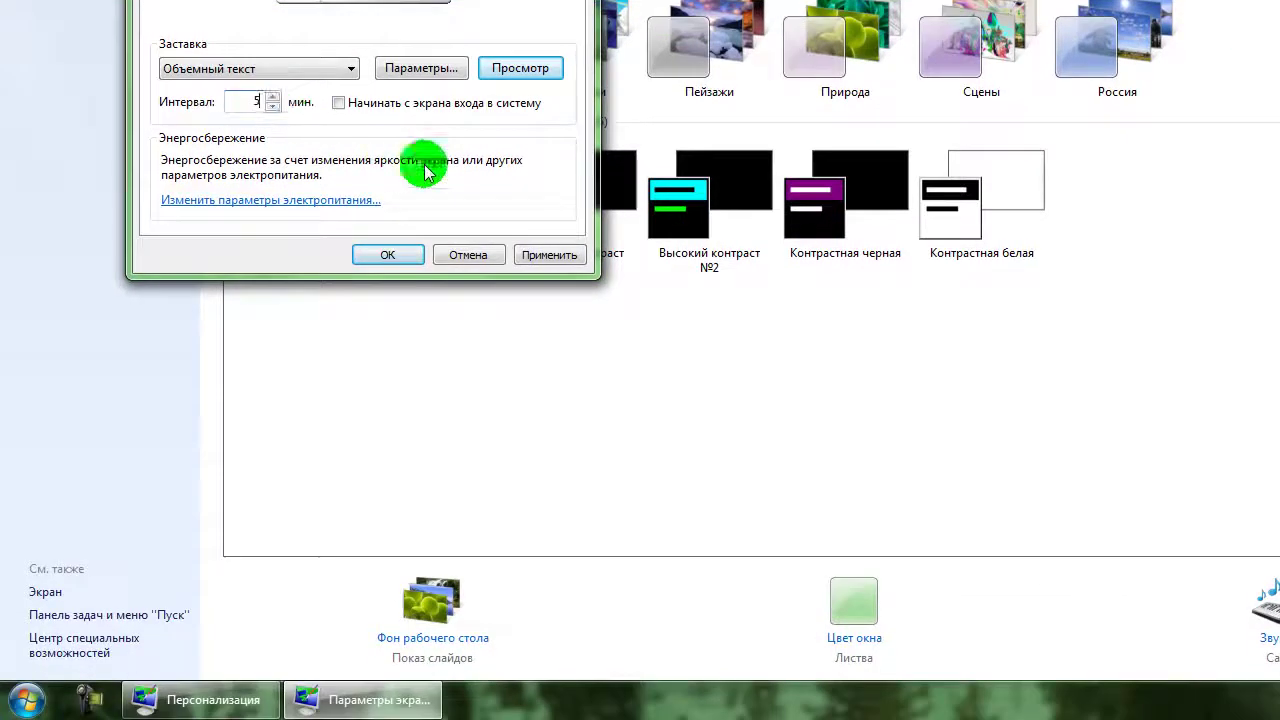
pyautogui.click(520, 254)
pyautogui.click(390, 255)
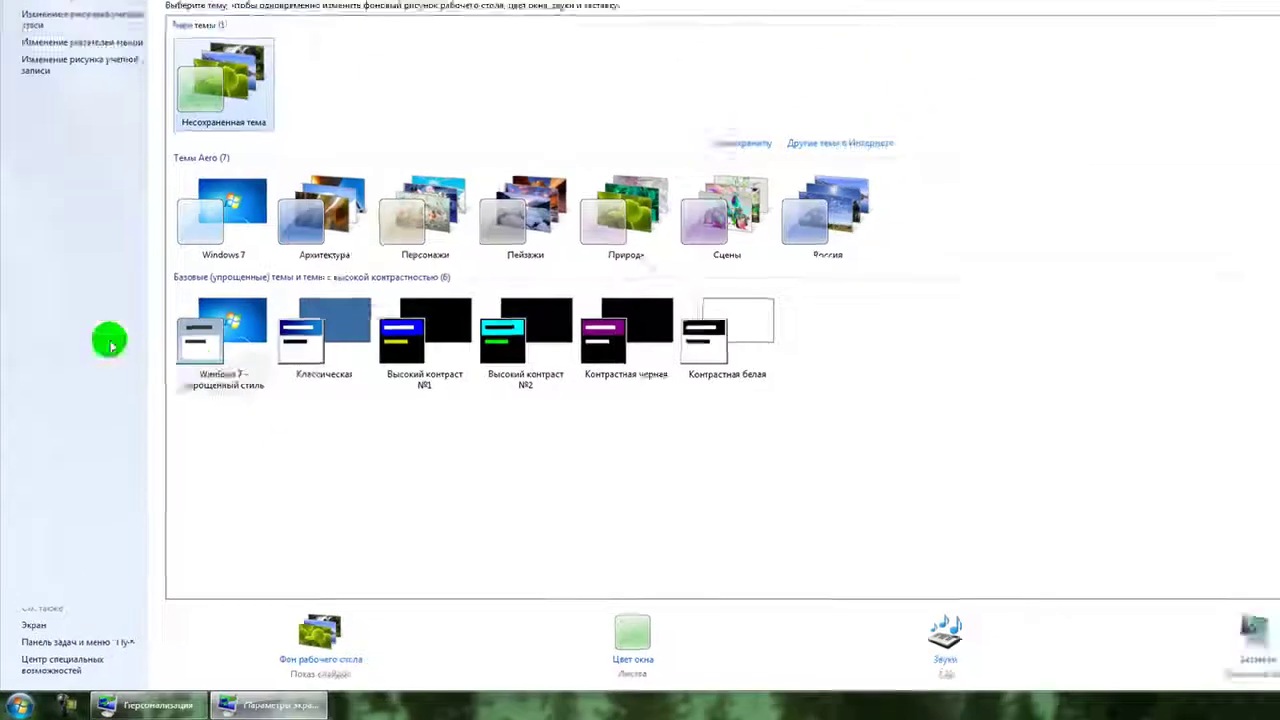
pyautogui.click(266, 705)
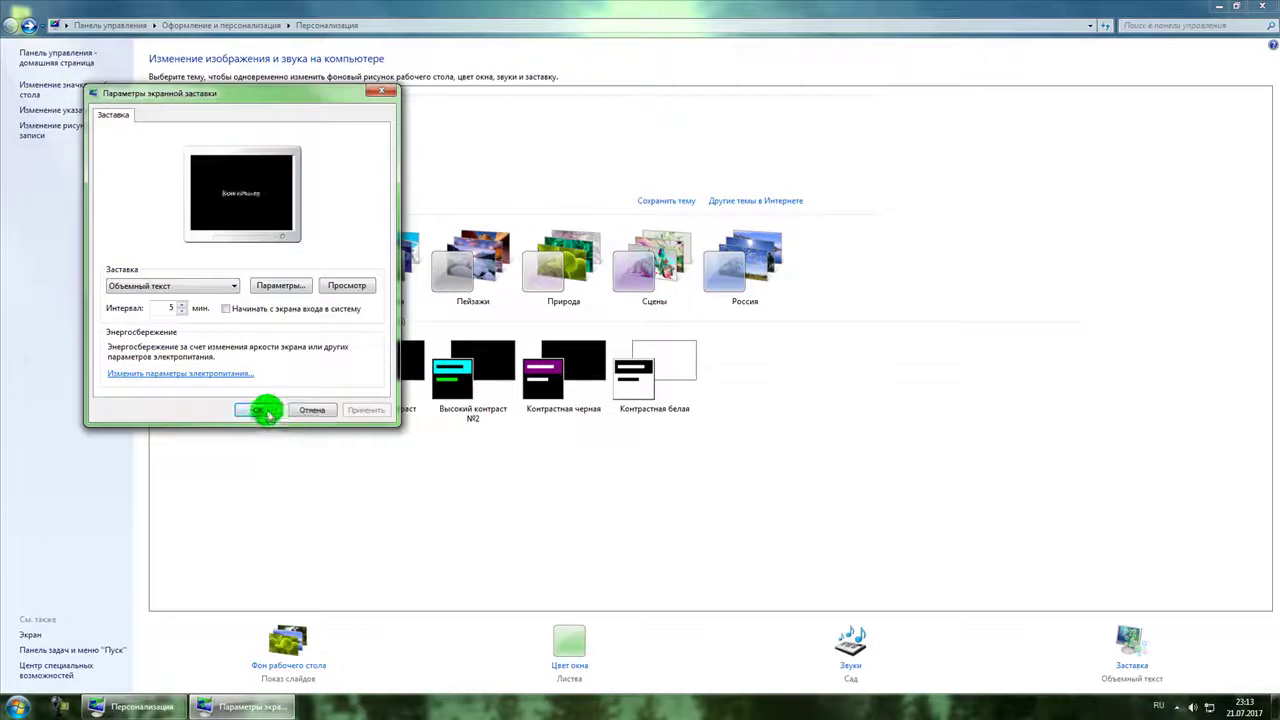
pyautogui.click(258, 410)
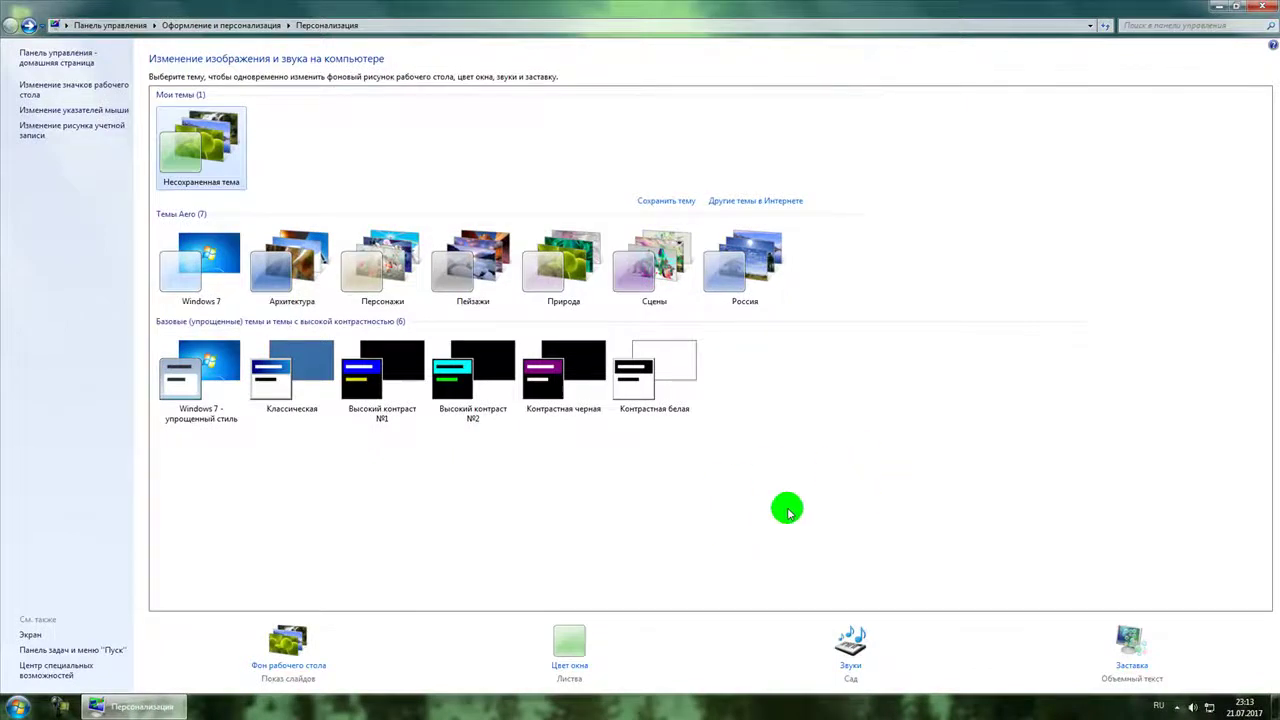
pyautogui.click(1269, 6)
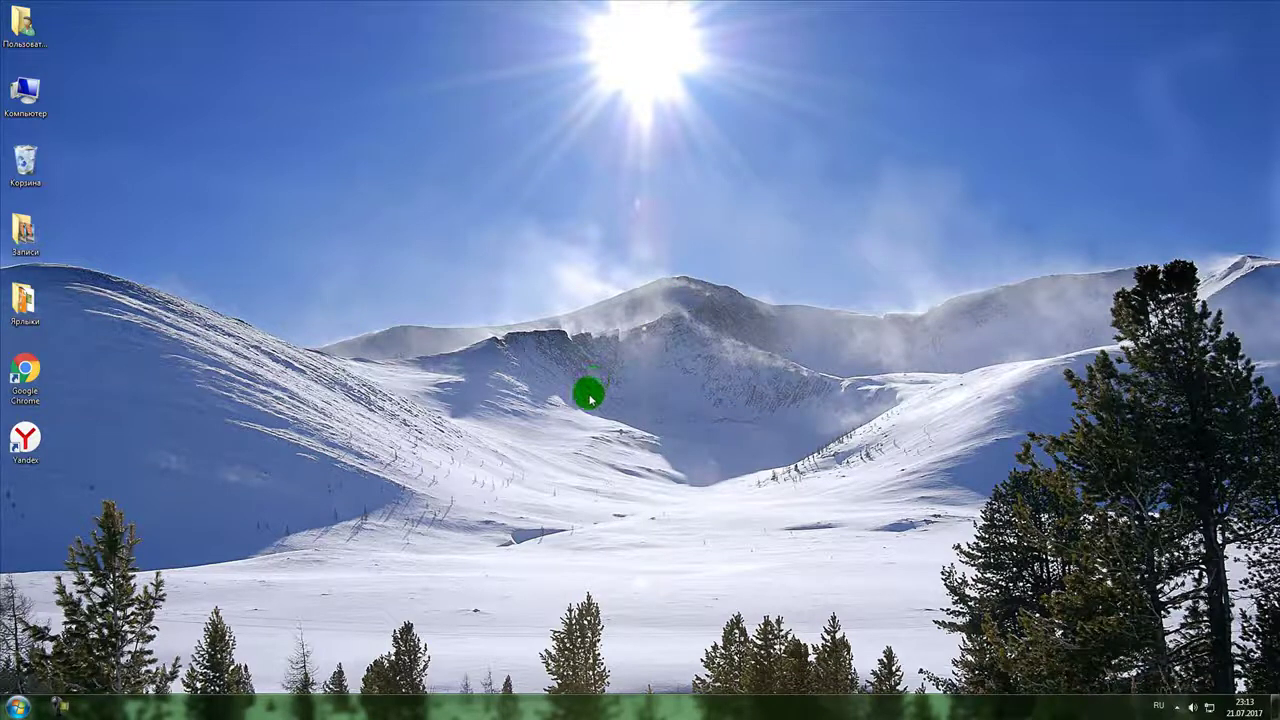
# - Open the taskbar properties, disable Закрепить панель задач, and apply the change
pyautogui.rightClick(521, 712)
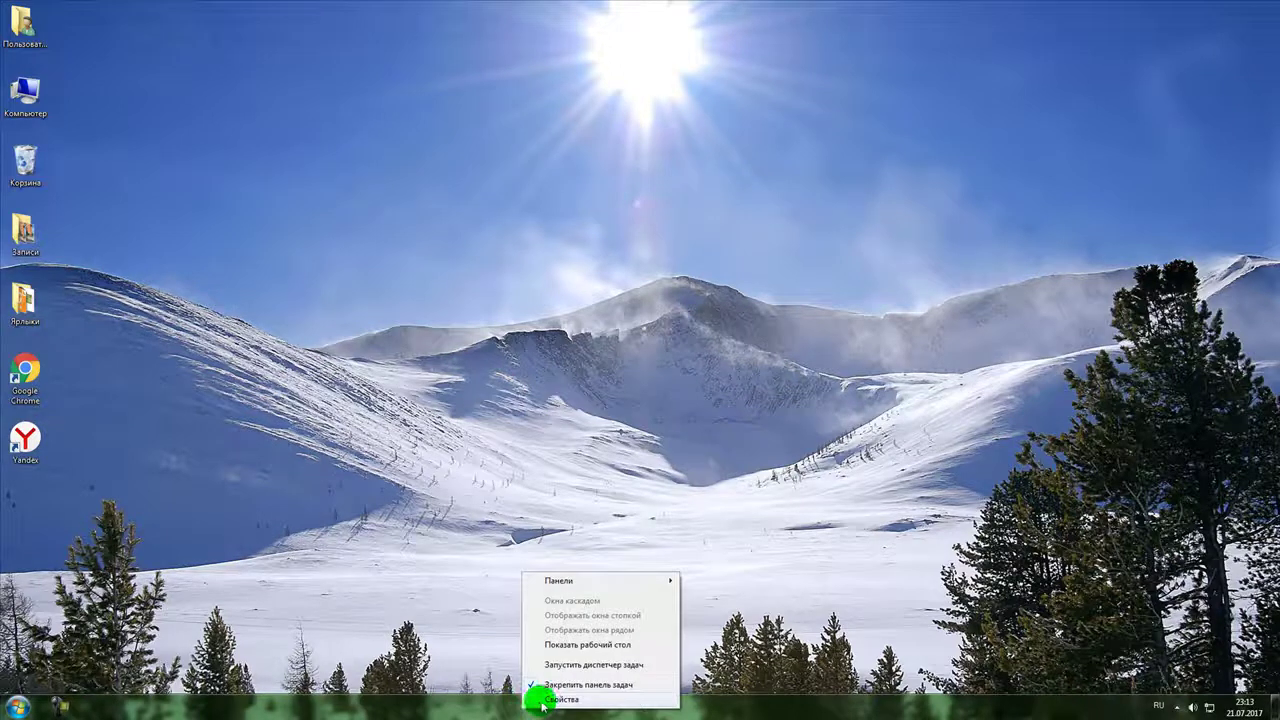
pyautogui.click(540, 700)
pyautogui.moveTo(286, 386); pyautogui.dragTo(620, 300)
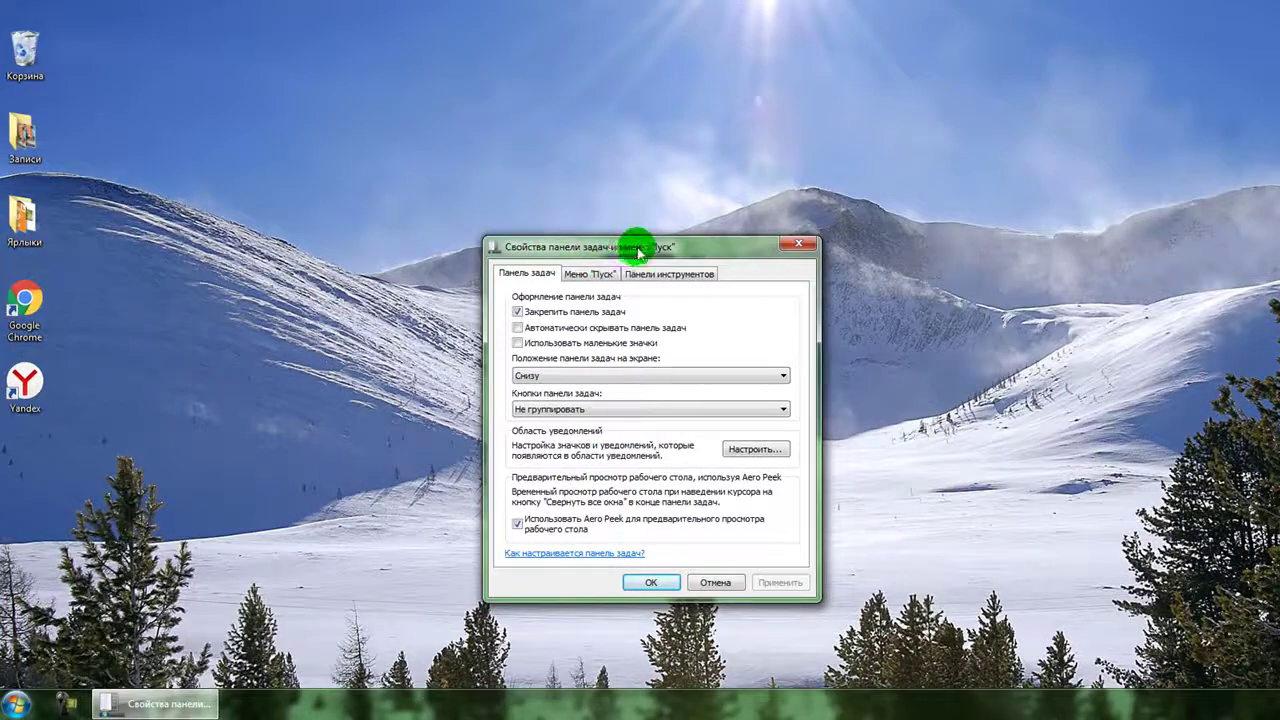
pyautogui.moveTo(694, 243); pyautogui.dragTo(809, 216)
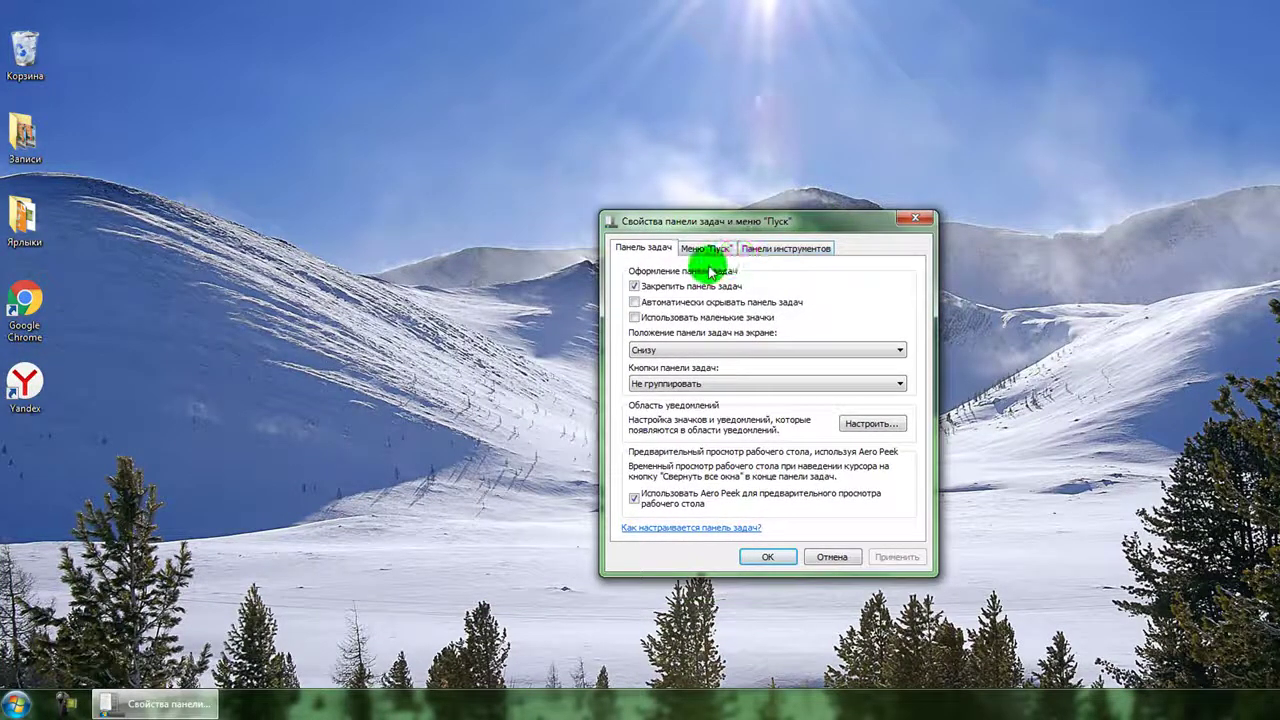
pyautogui.click(660, 288)
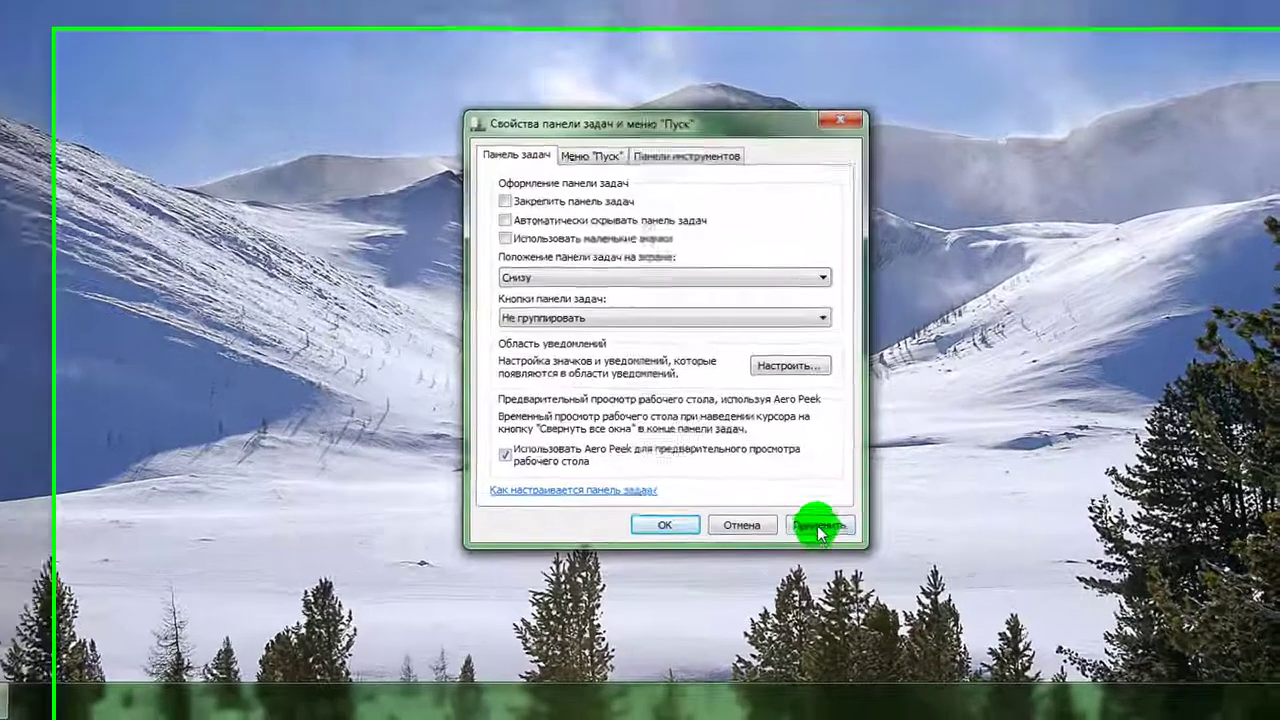
pyautogui.click(893, 558)
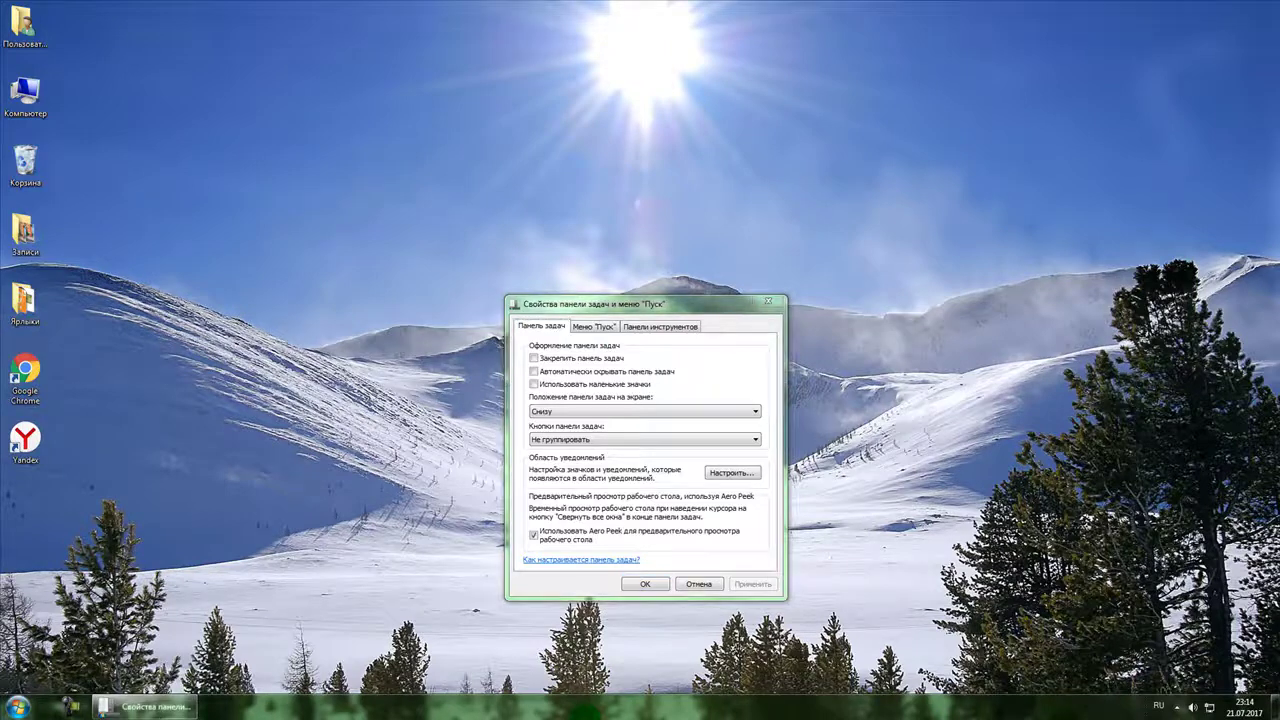
# - Move the taskbar to the top, right and left screen edges and return it to the bottom edge
pyautogui.moveTo(601, 617); pyautogui.dragTo(632, 72)
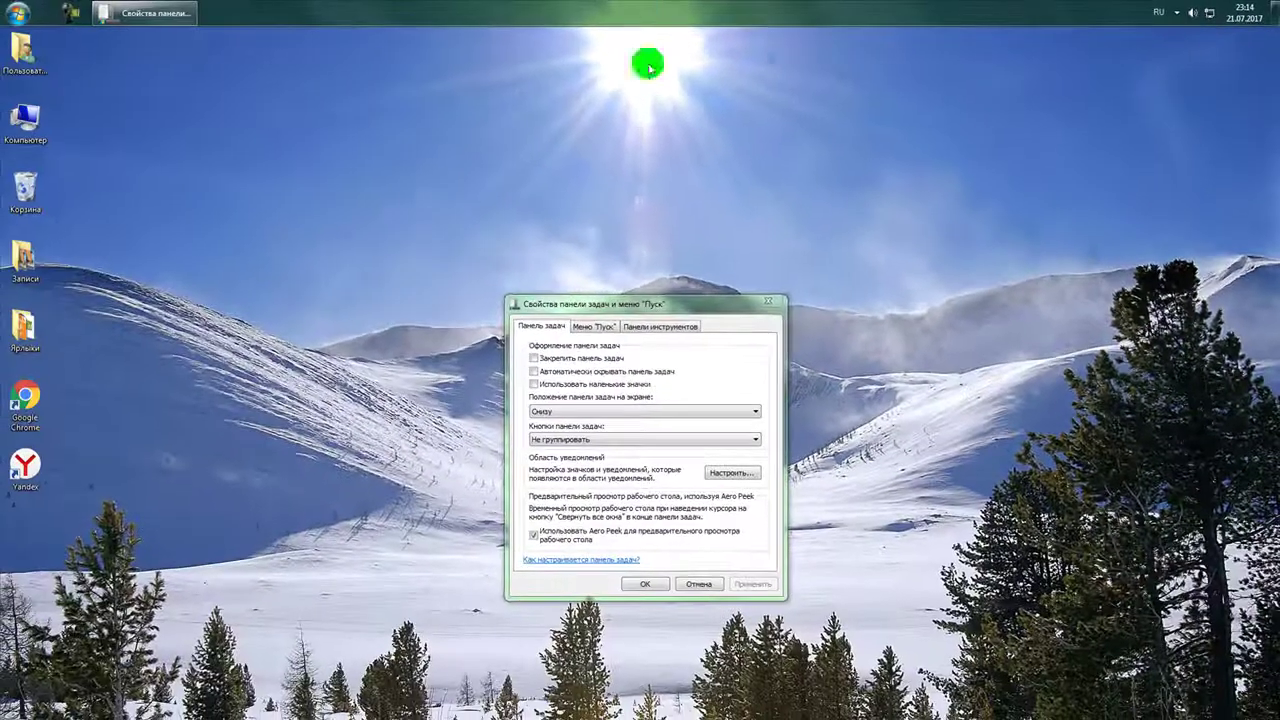
pyautogui.moveTo(648, 55); pyautogui.dragTo(856, 291)
pyautogui.moveTo(635, 7); pyautogui.dragTo(1048, 402)
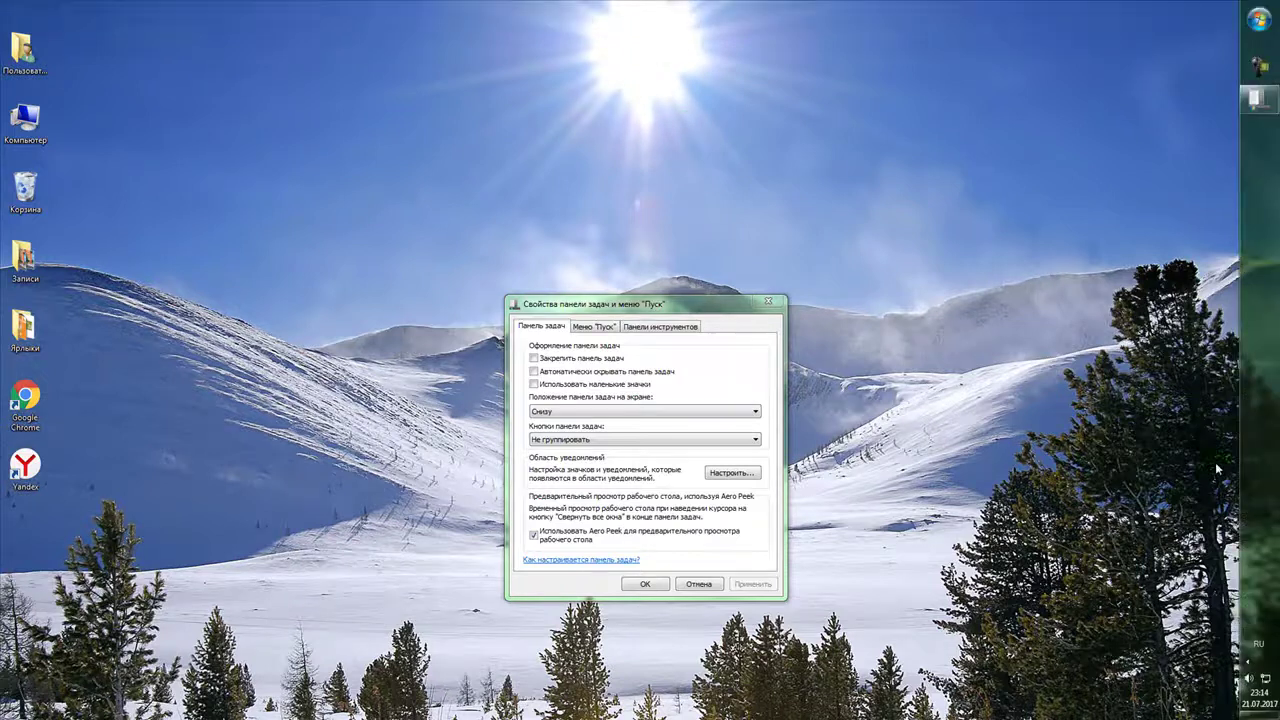
pyautogui.moveTo(1275, 453); pyautogui.dragTo(388, 355)
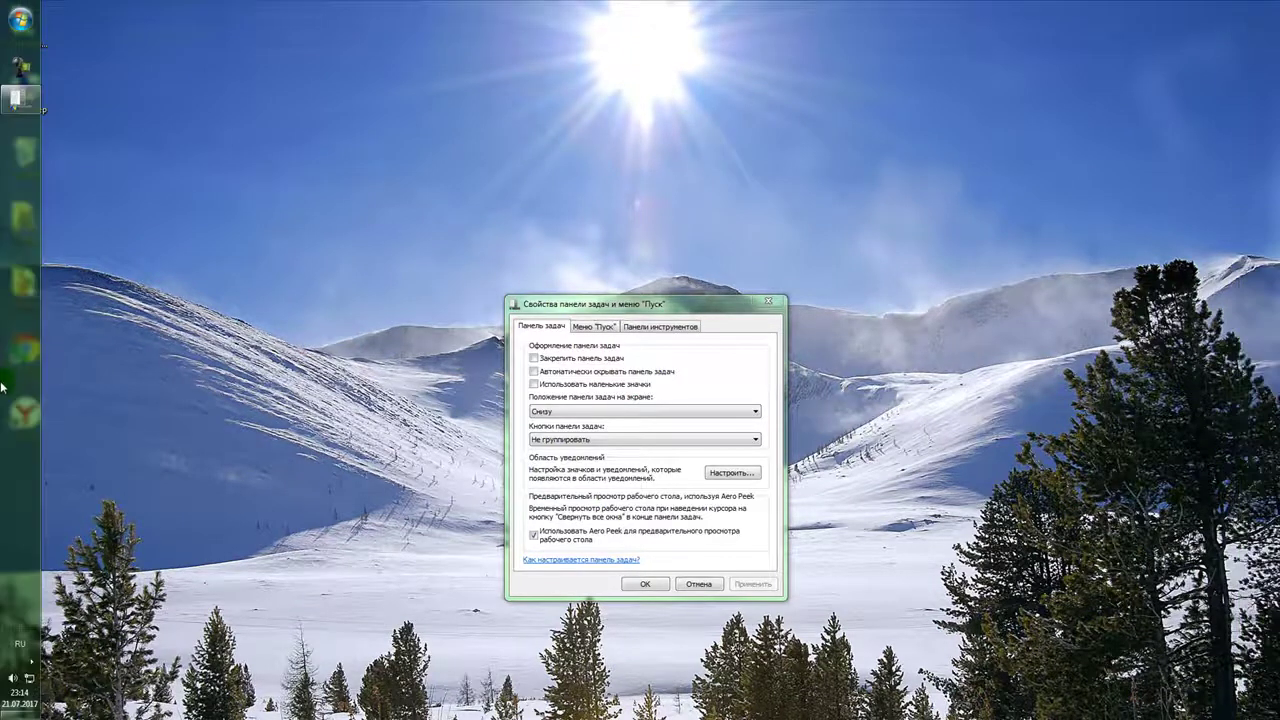
pyautogui.moveTo(2, 375); pyautogui.dragTo(14, 510)
pyautogui.moveTo(2, 345); pyautogui.dragTo(648, 450)
# - Enable Закрепить панель задач to lock the taskbar and apply the change
pyautogui.click(604, 358)
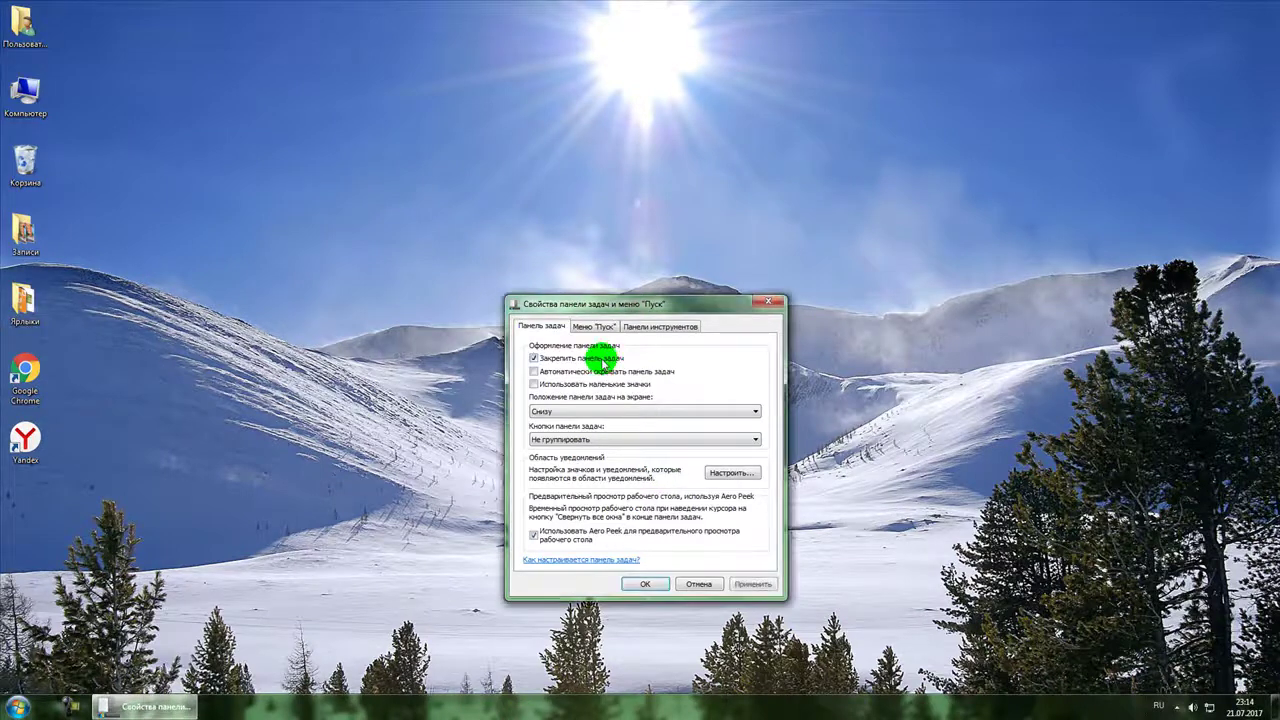
pyautogui.click(755, 585)
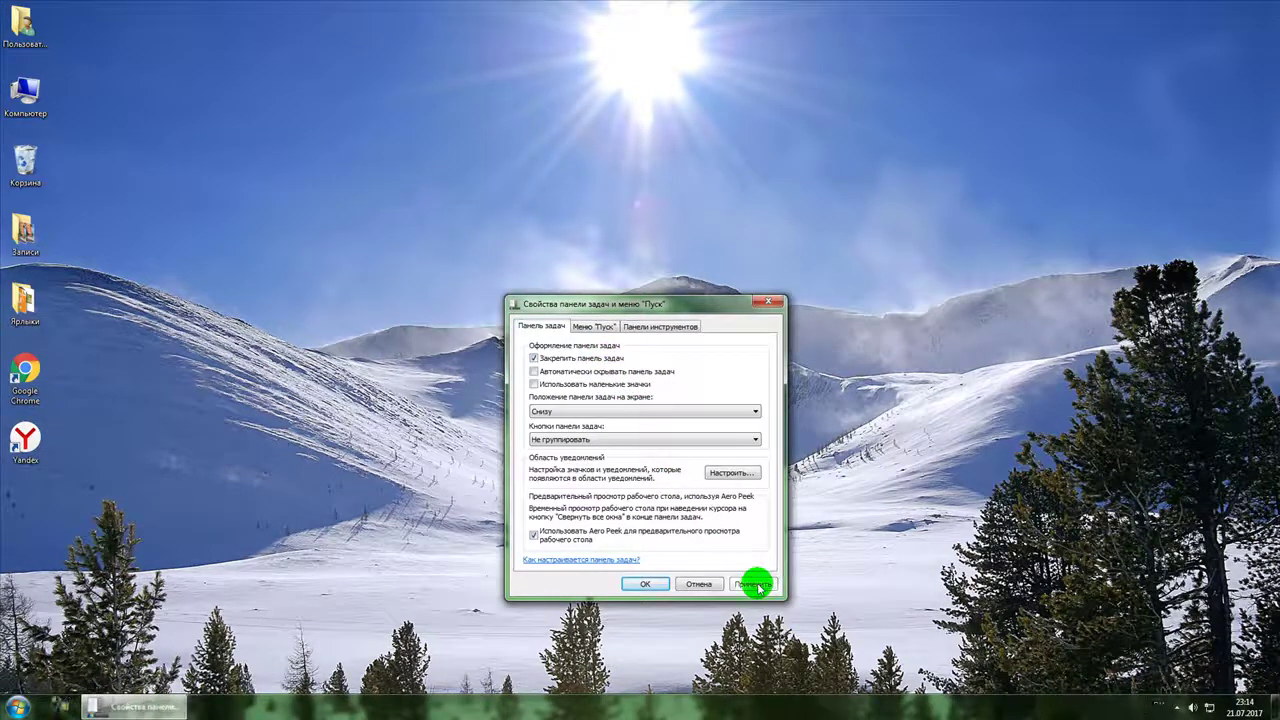
pyautogui.click(606, 7)
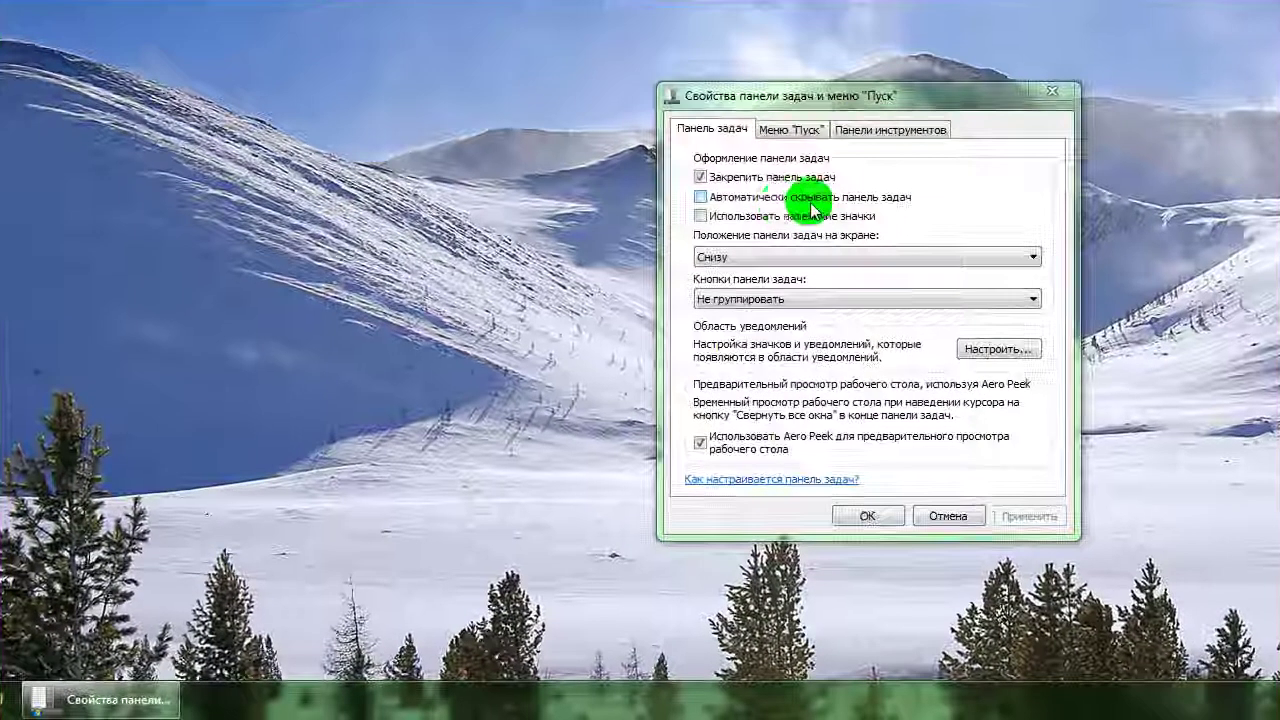
# - Apply automatic hiding to the taskbar, and switch it back off with the change applied
pyautogui.click(700, 198)
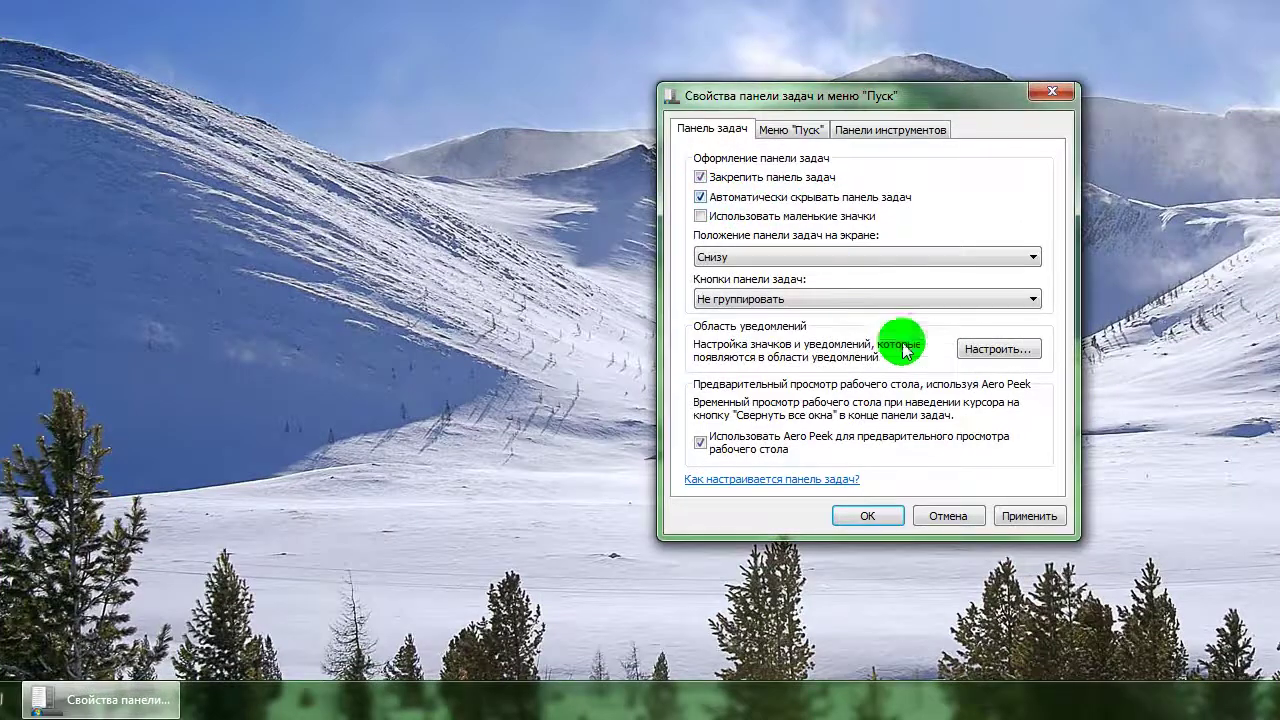
pyautogui.click(1027, 517)
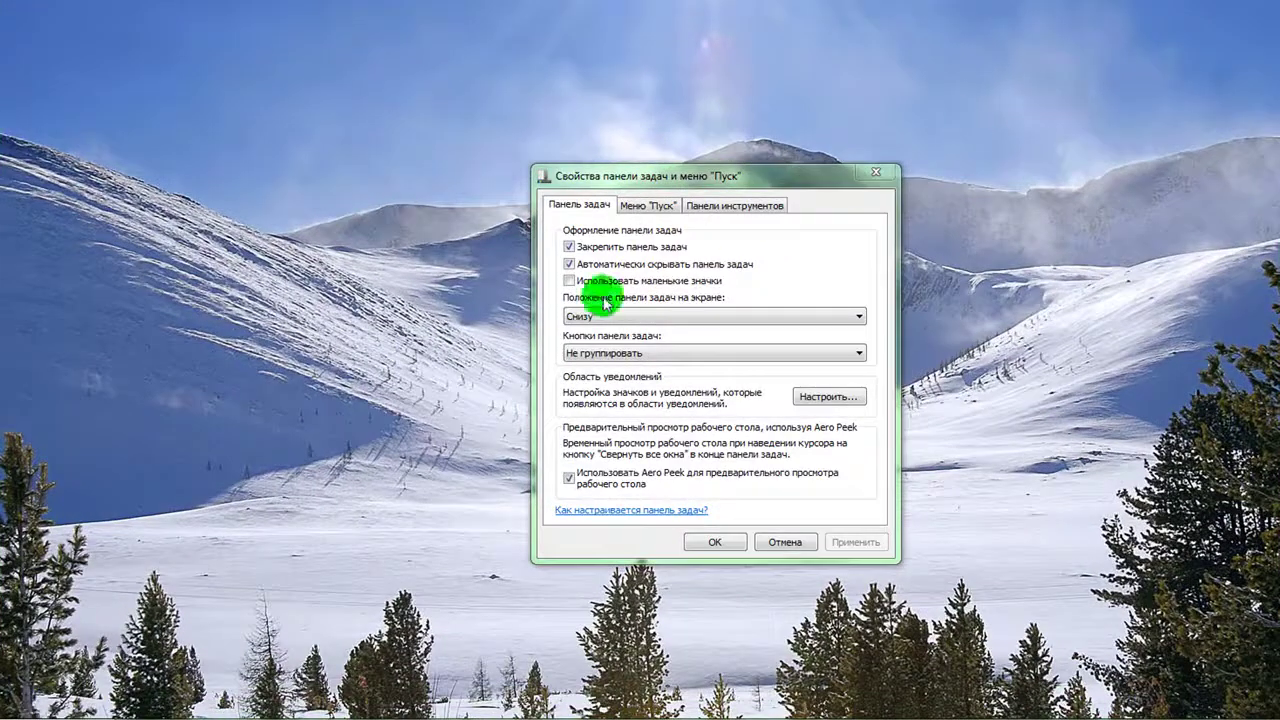
pyautogui.click(575, 264)
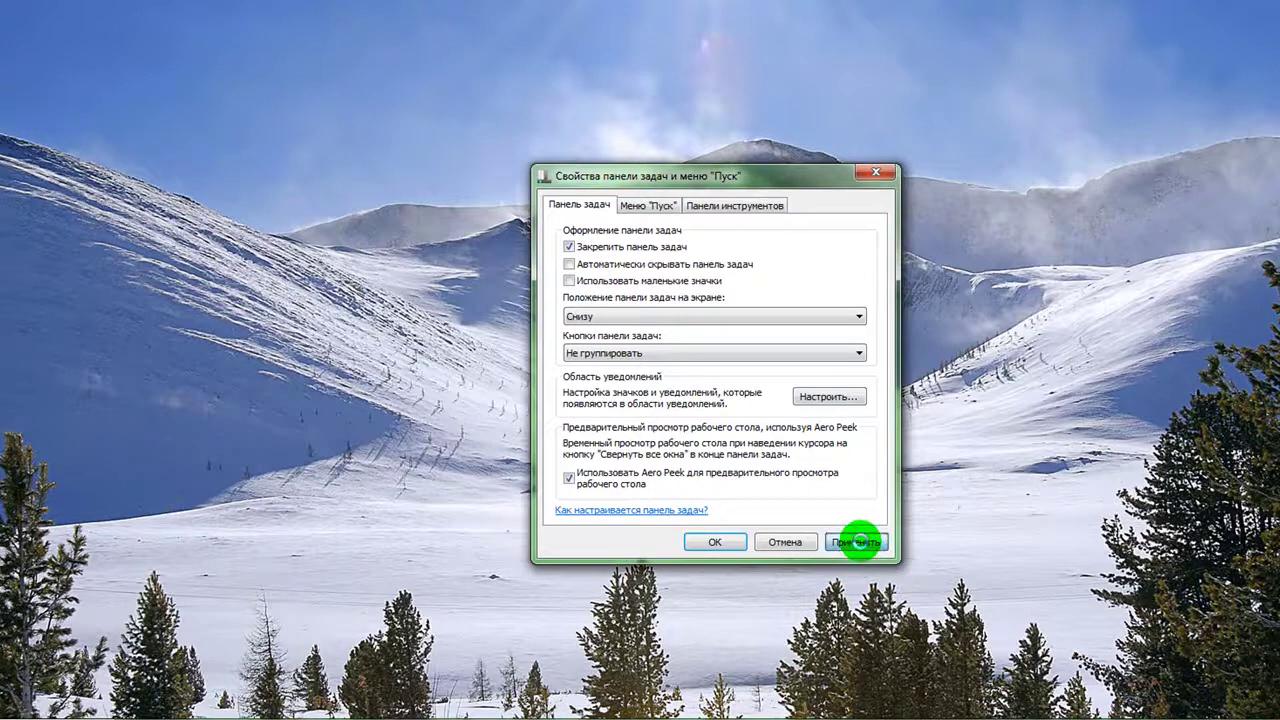
pyautogui.click(856, 545)
# - Enable Использовать маленькие значки for the taskbar and apply the change
pyautogui.moveTo(773, 175); pyautogui.dragTo(771, 106)
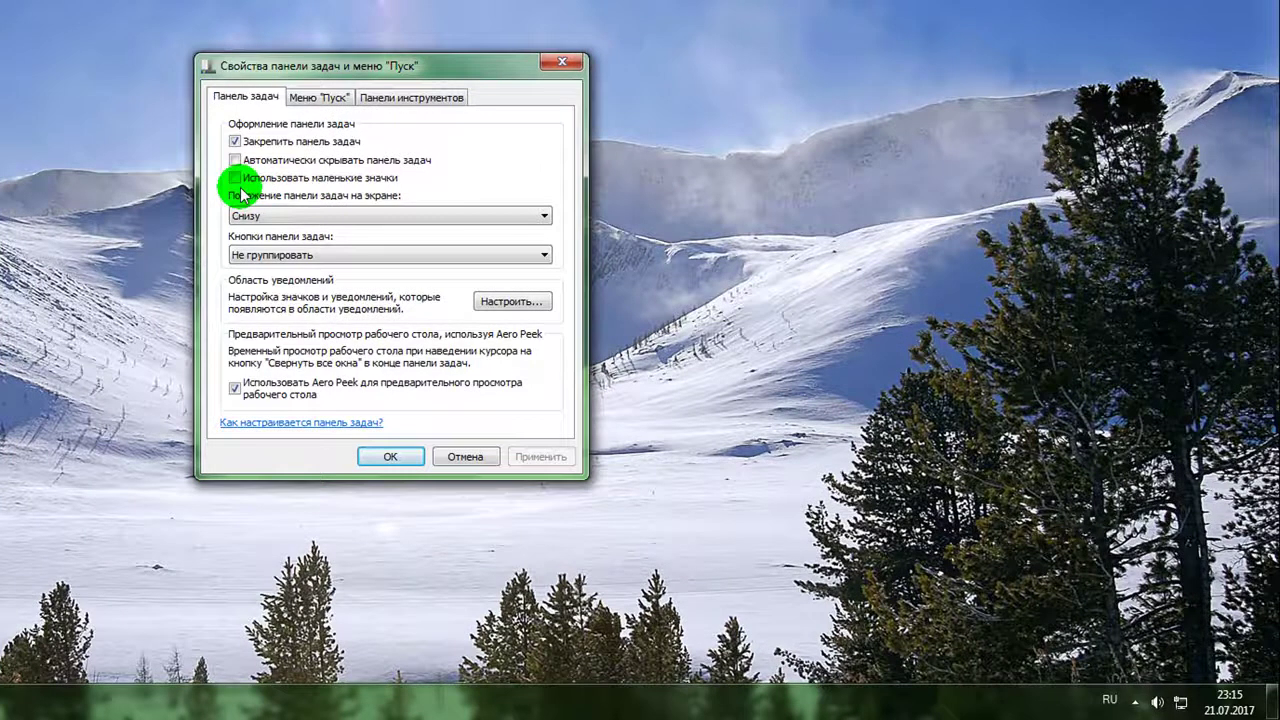
pyautogui.click(235, 178)
pyautogui.click(538, 455)
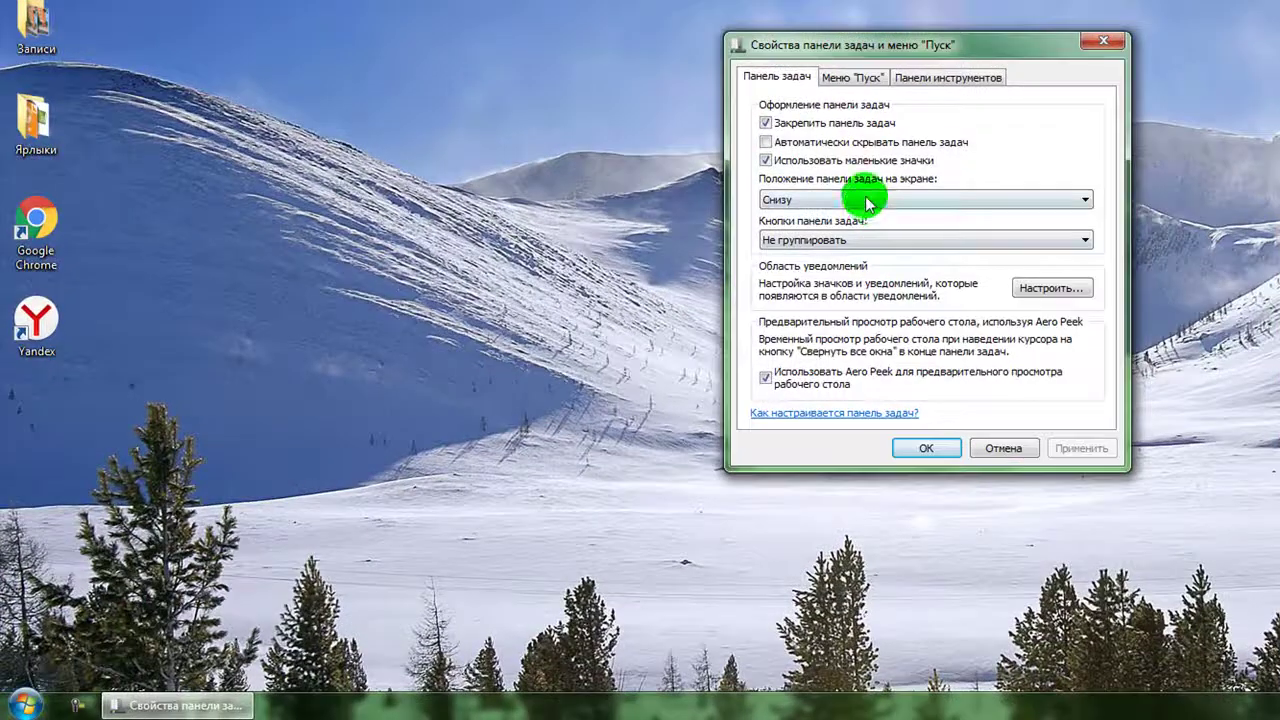
# - View the taskbar's screen position options, then disable Использовать маленькие значки and apply the change
pyautogui.click(868, 203)
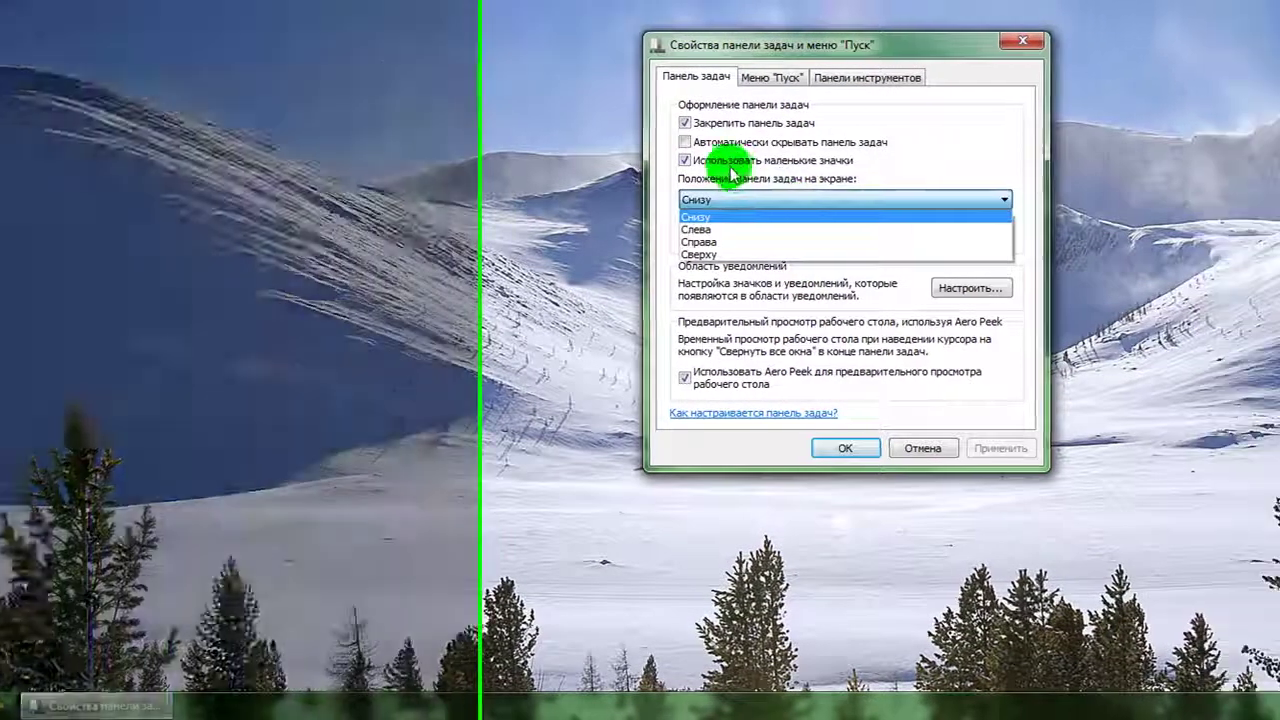
pyautogui.click(766, 160)
pyautogui.click(766, 160)
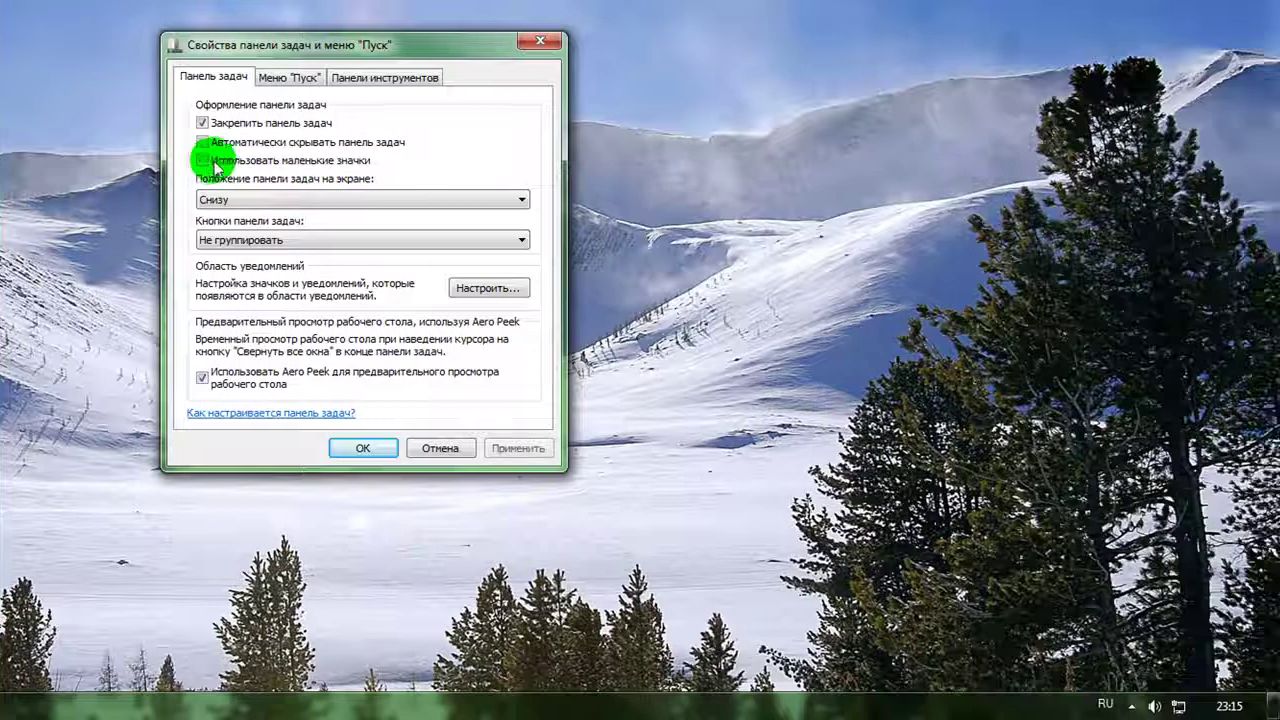
pyautogui.click(517, 440)
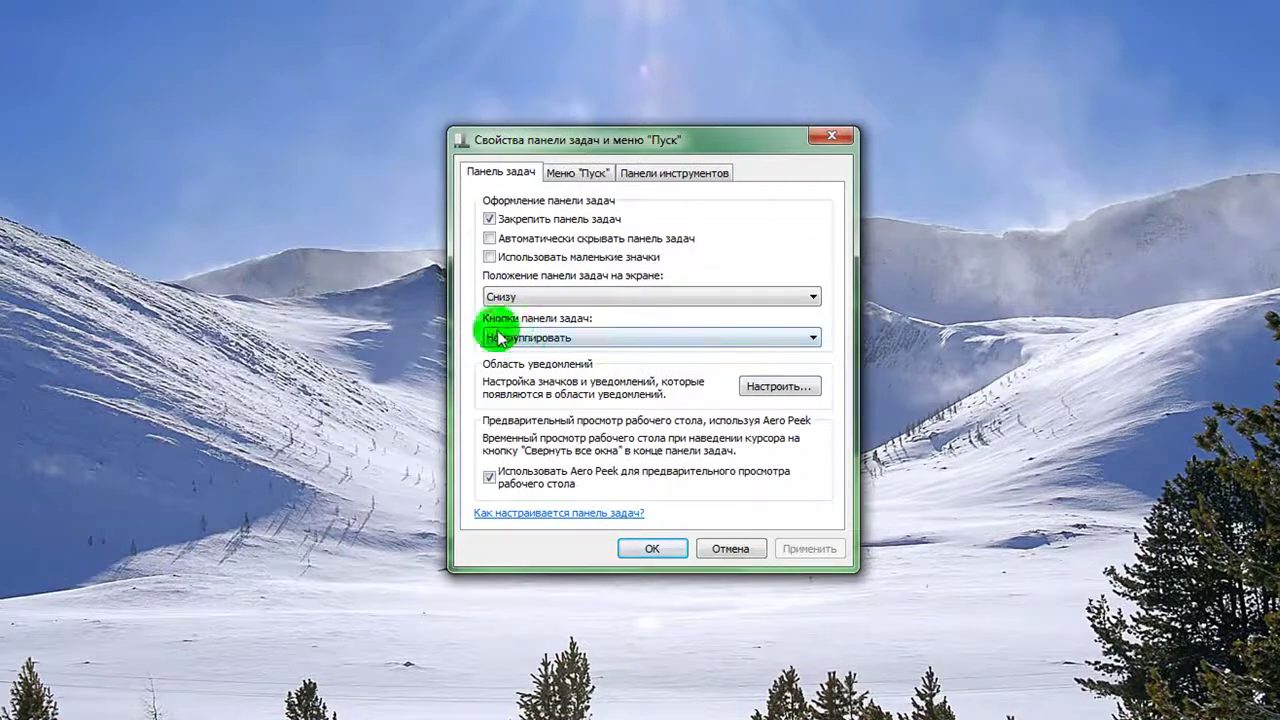
# - Set Кнопки панели задач to Не группировать and apply the change
pyautogui.click(553, 340)
pyautogui.click(515, 380)
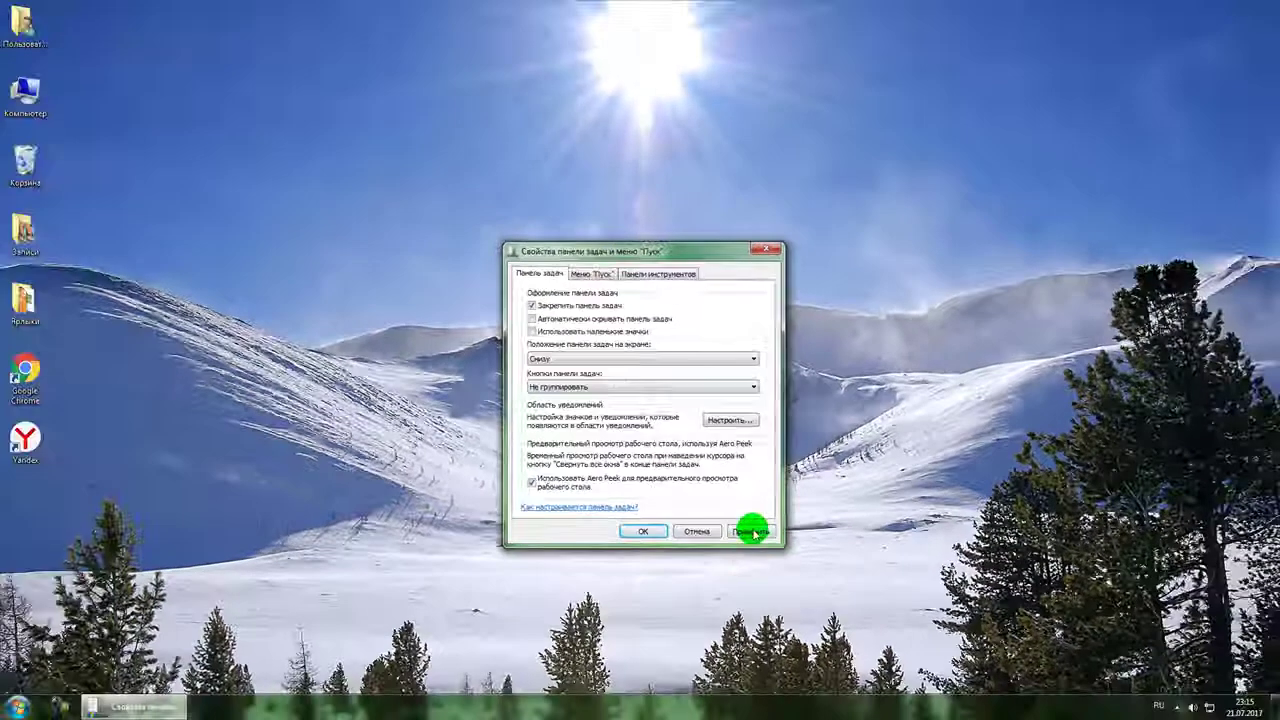
pyautogui.click(804, 547)
# - Open the Пользователь folder, Компьютер and Корзина from the desktop, minimizing their windows to the taskbar
pyautogui.doubleClick(24, 24)
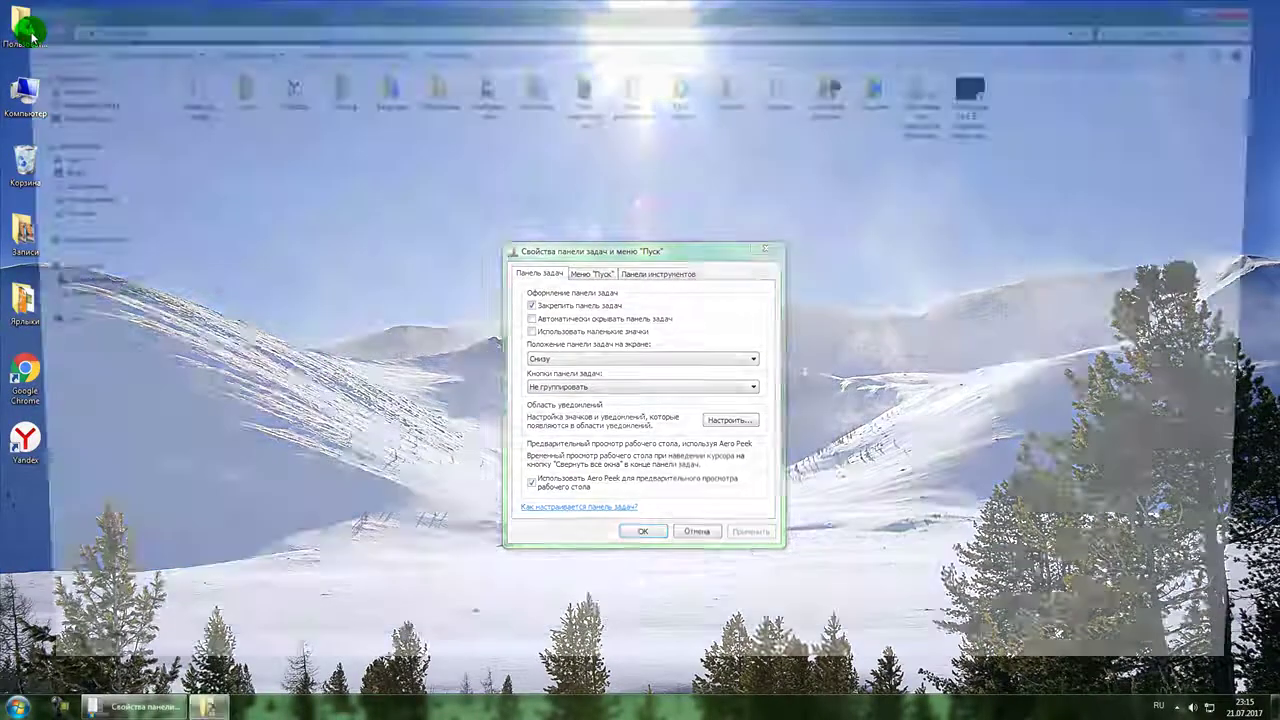
pyautogui.doubleClick(24, 90)
pyautogui.click(1214, 8)
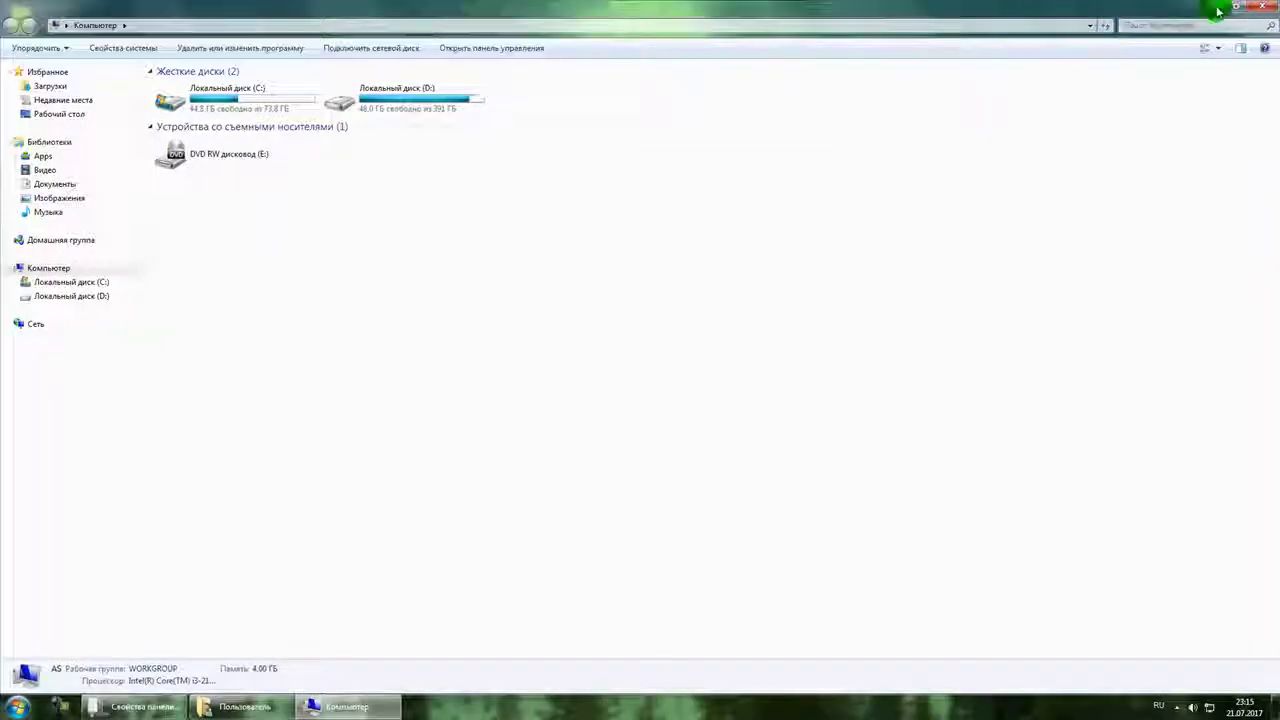
pyautogui.doubleClick(40, 168)
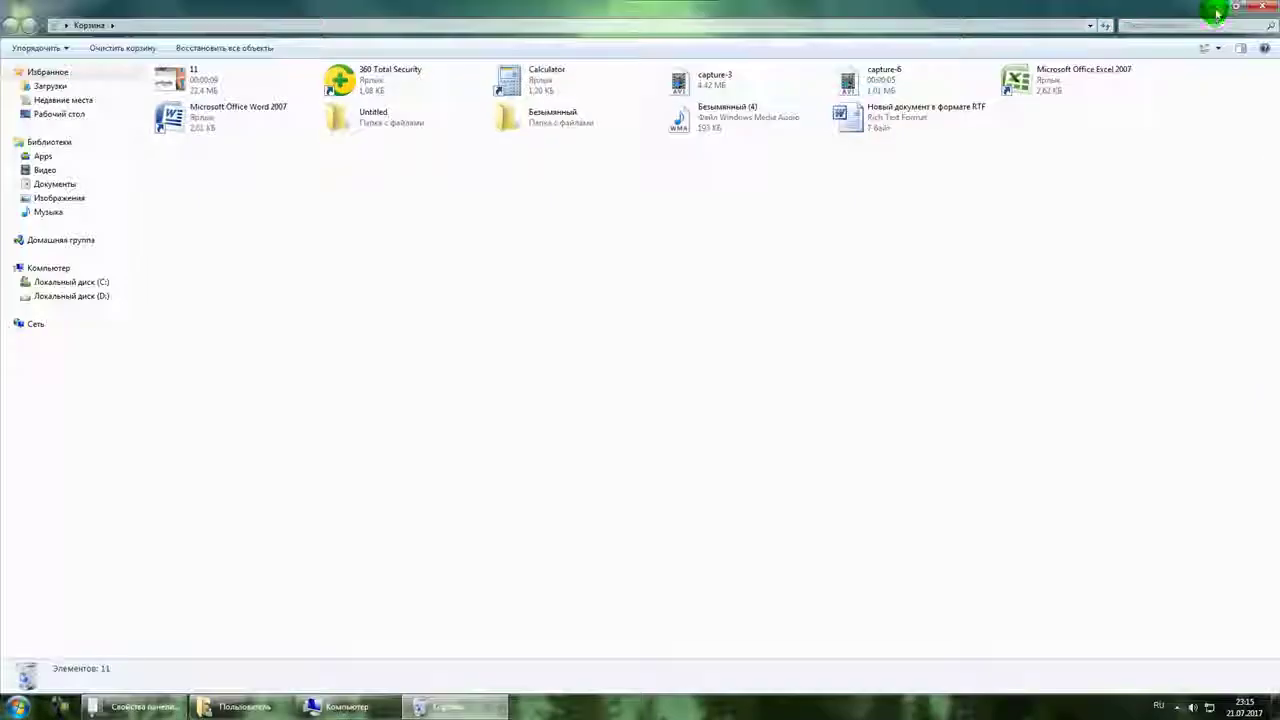
pyautogui.click(1214, 9)
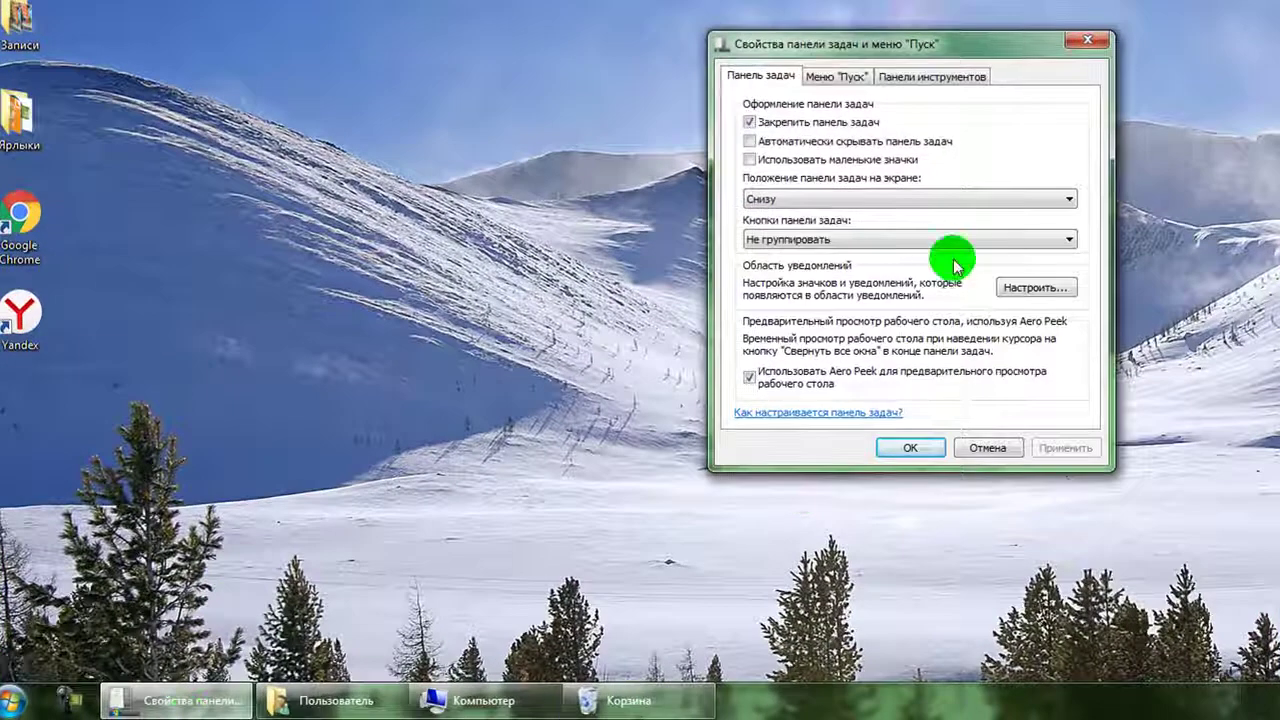
# - Apply Всегда группировать, скрывать метки to the taskbar buttons and preview the grouped folder windows
pyautogui.click(837, 240)
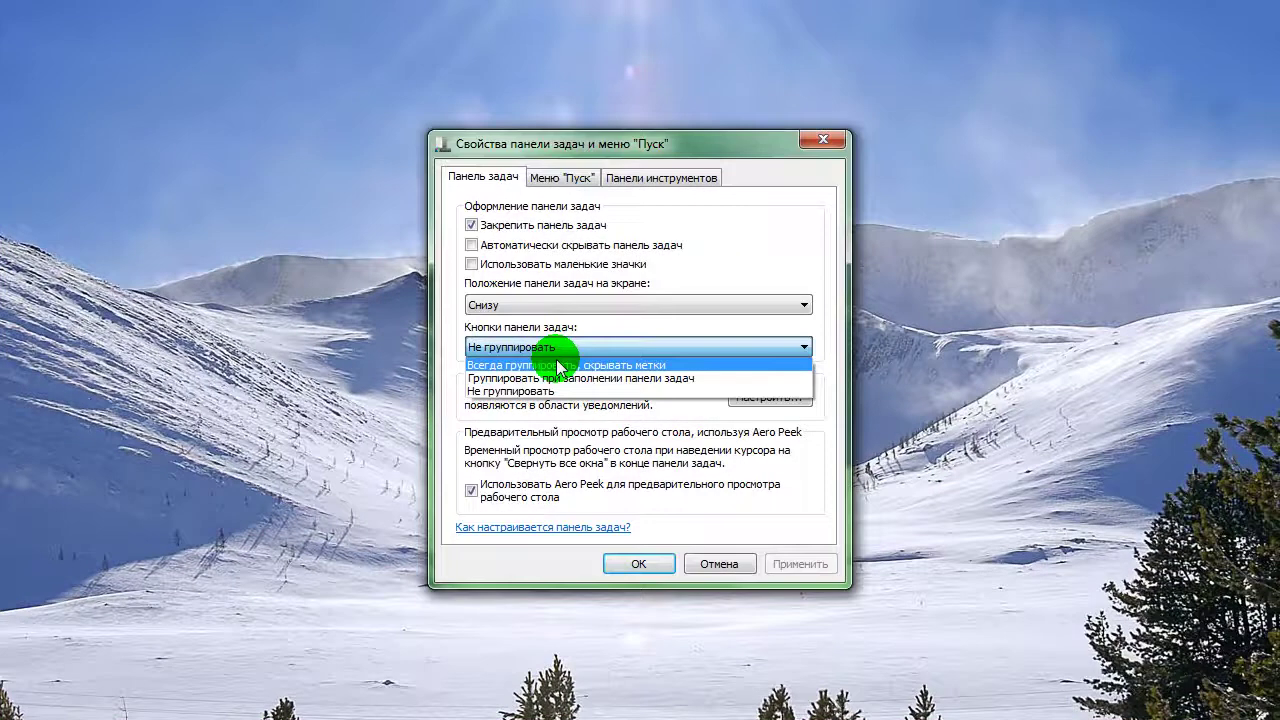
pyautogui.click(560, 365)
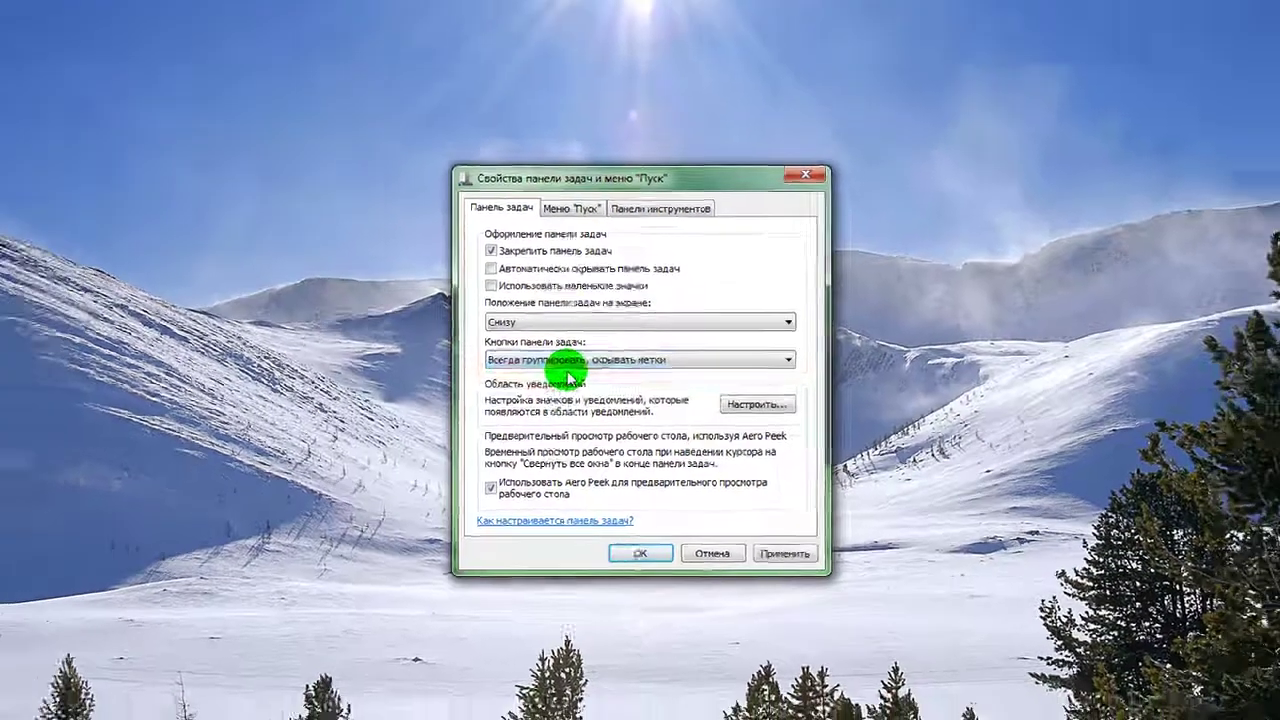
pyautogui.click(800, 563)
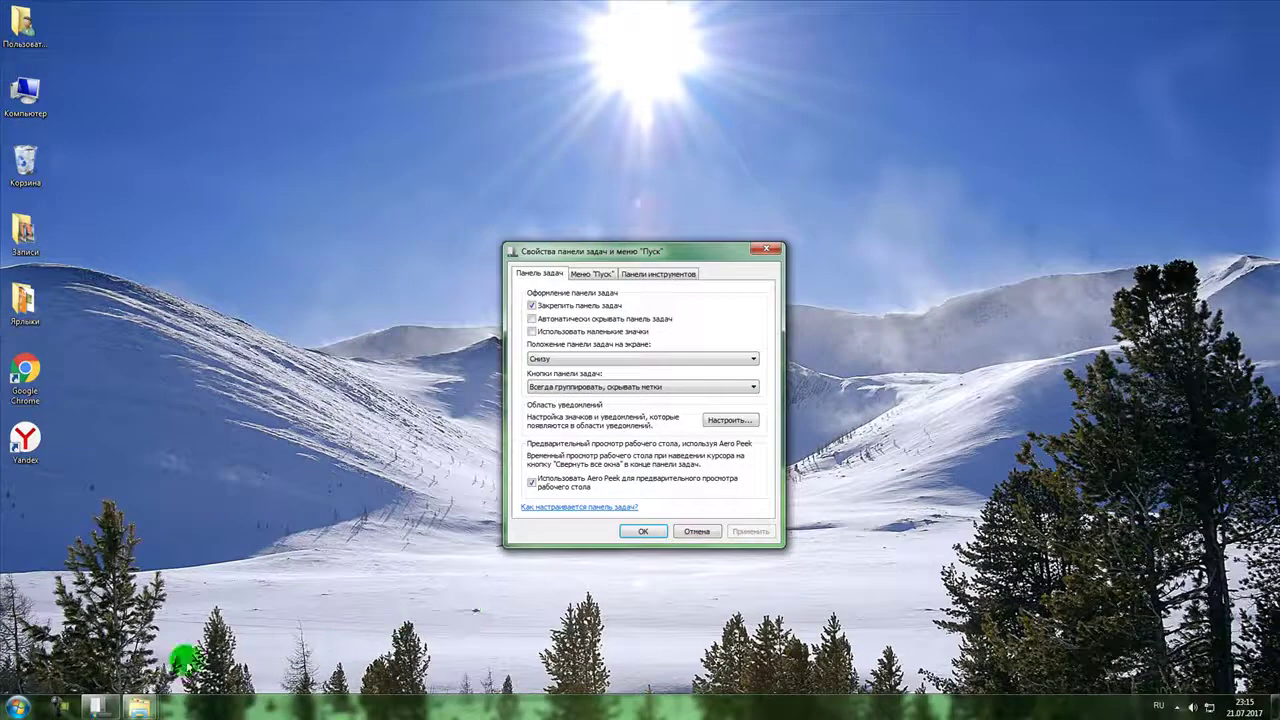
pyautogui.click(142, 707)
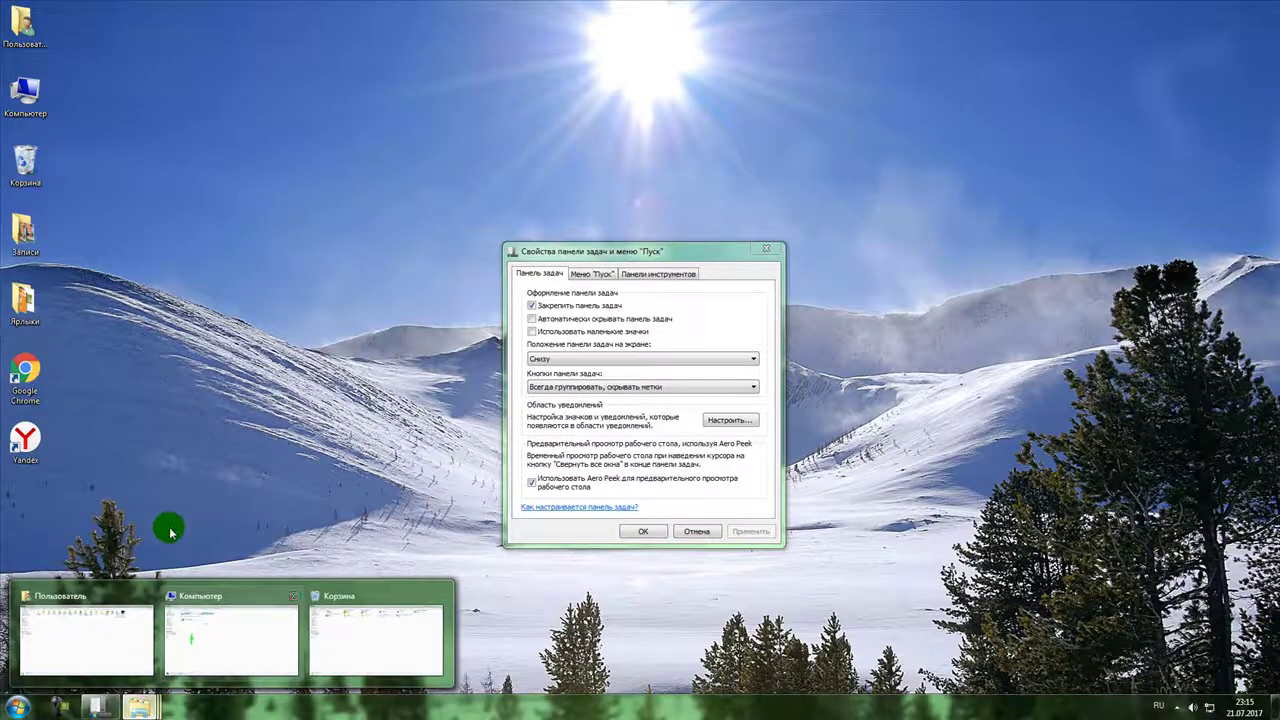
pyautogui.click(170, 567)
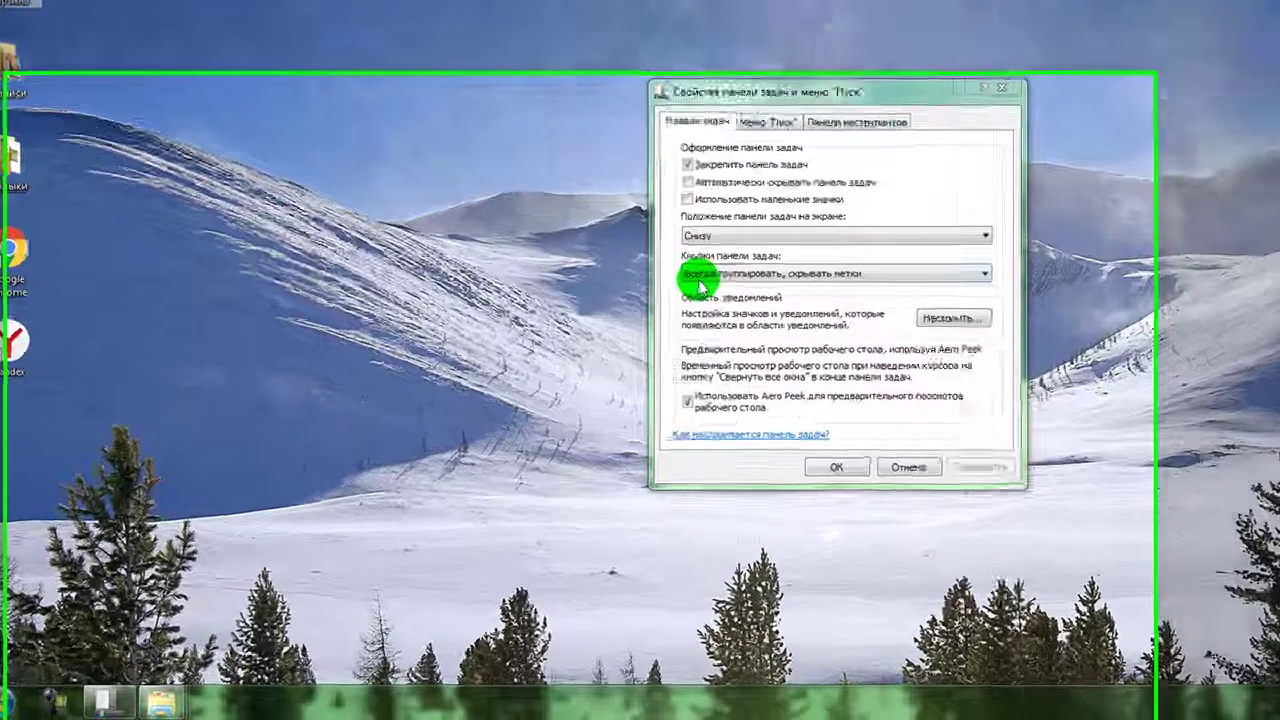
# - Switch the taskbar buttons to Группировать при заполнении панели задач and apply the change
pyautogui.click(542, 388)
pyautogui.click(766, 251)
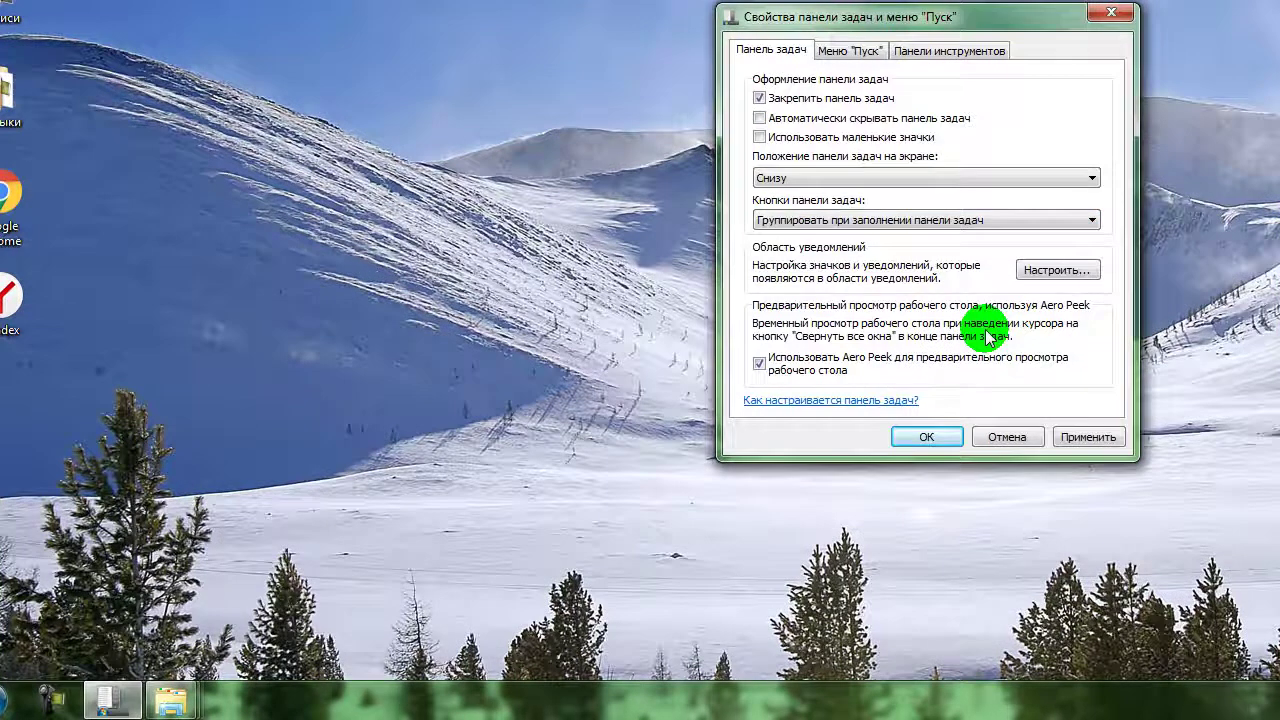
pyautogui.click(1080, 437)
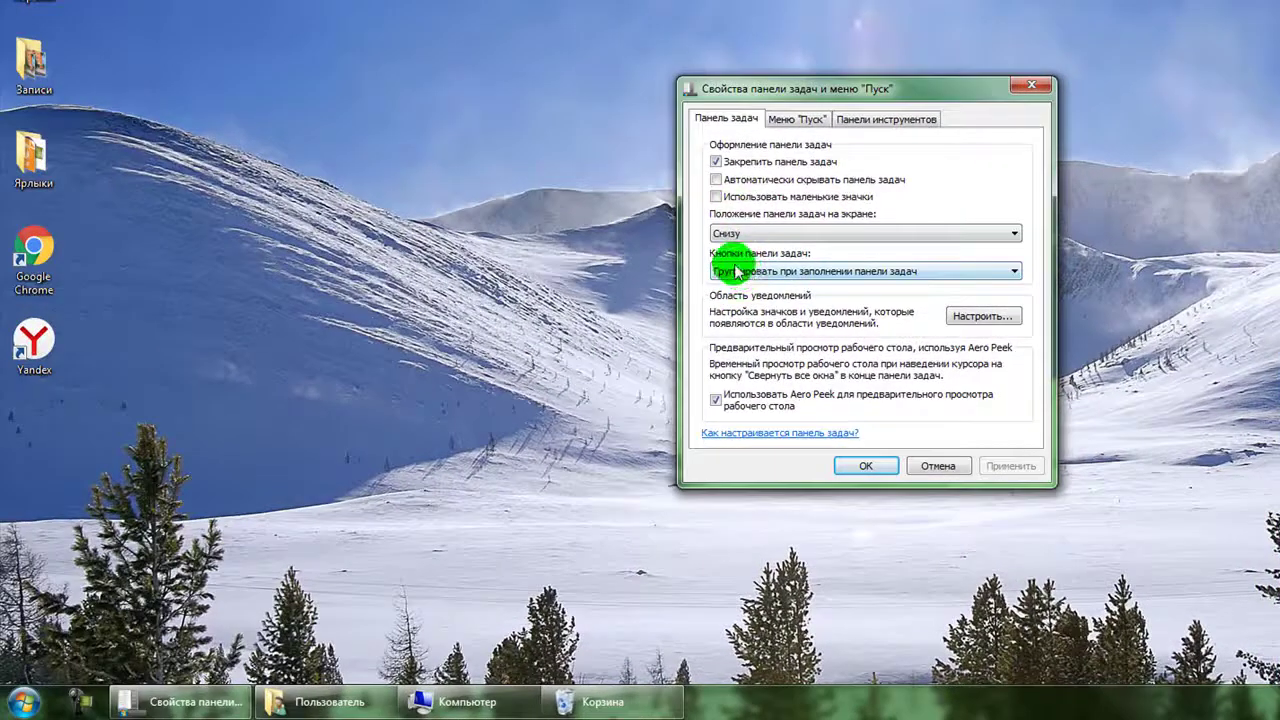
# - Switch the taskbar buttons back to Всегда группировать, скрывать метки and apply the change
pyautogui.click(567, 259)
pyautogui.click(741, 288)
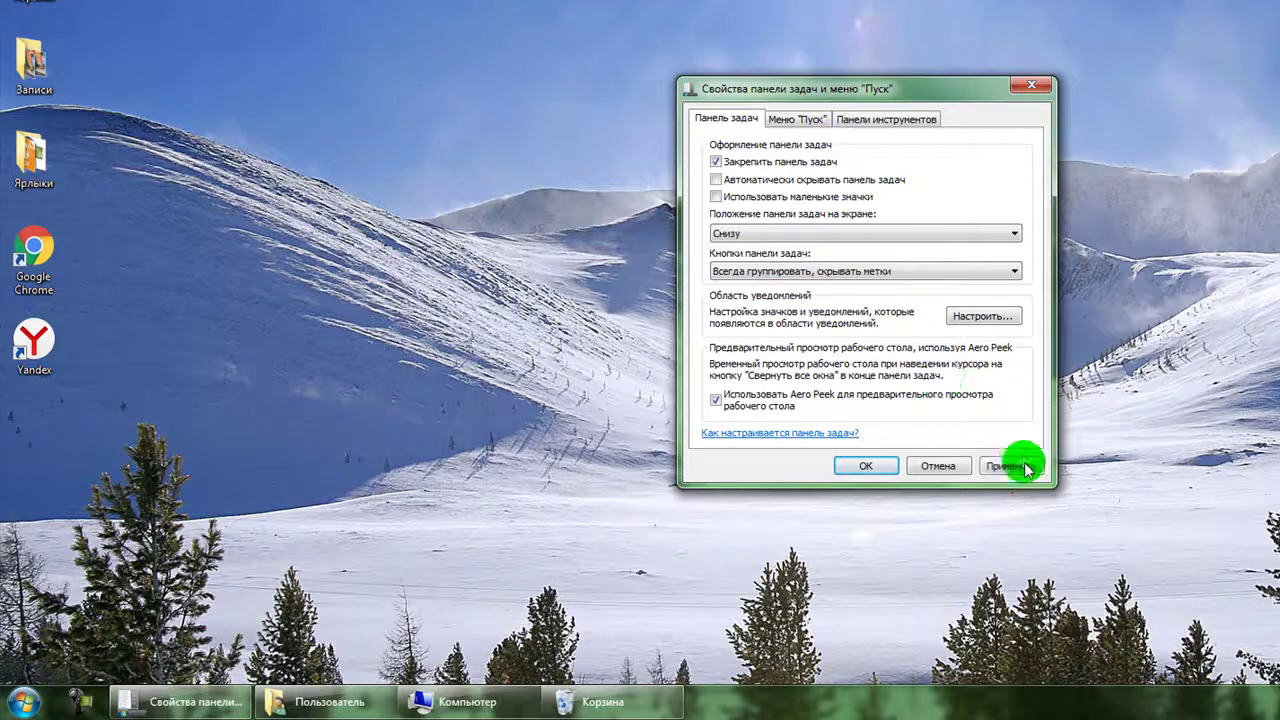
pyautogui.click(1015, 463)
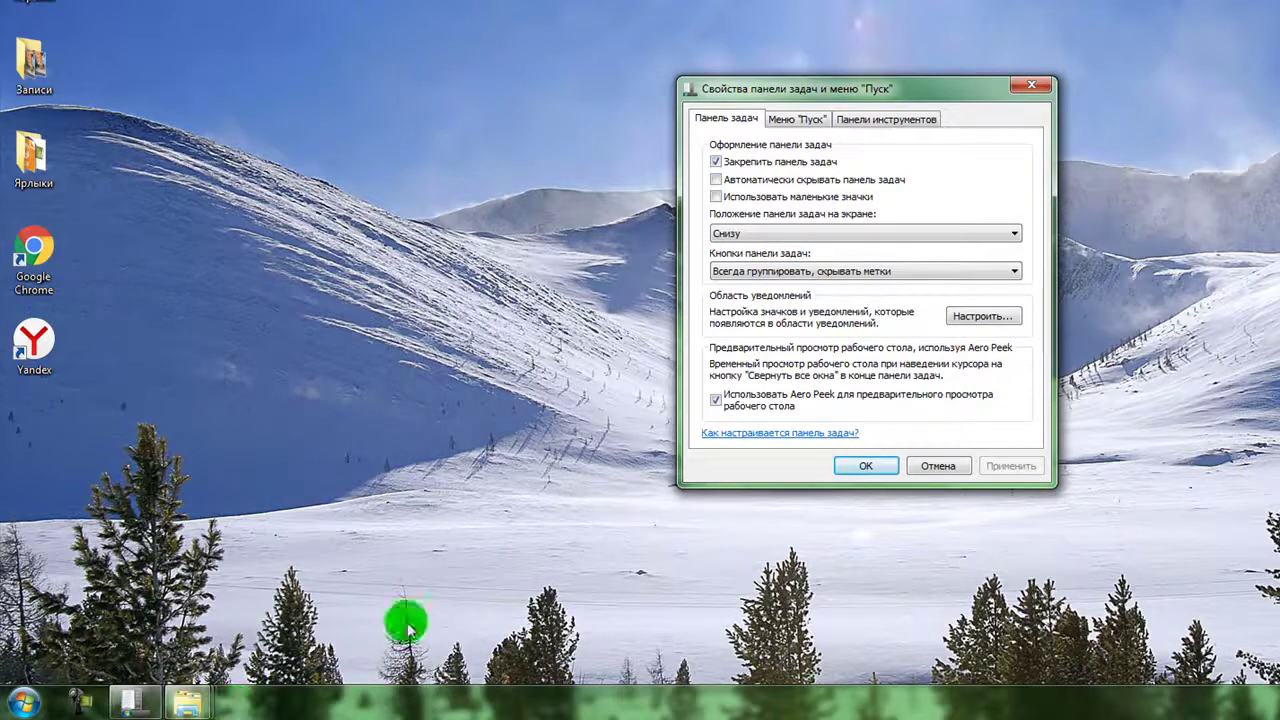
# - Return the taskbar buttons to Не группировать and apply the change
pyautogui.click(853, 274)
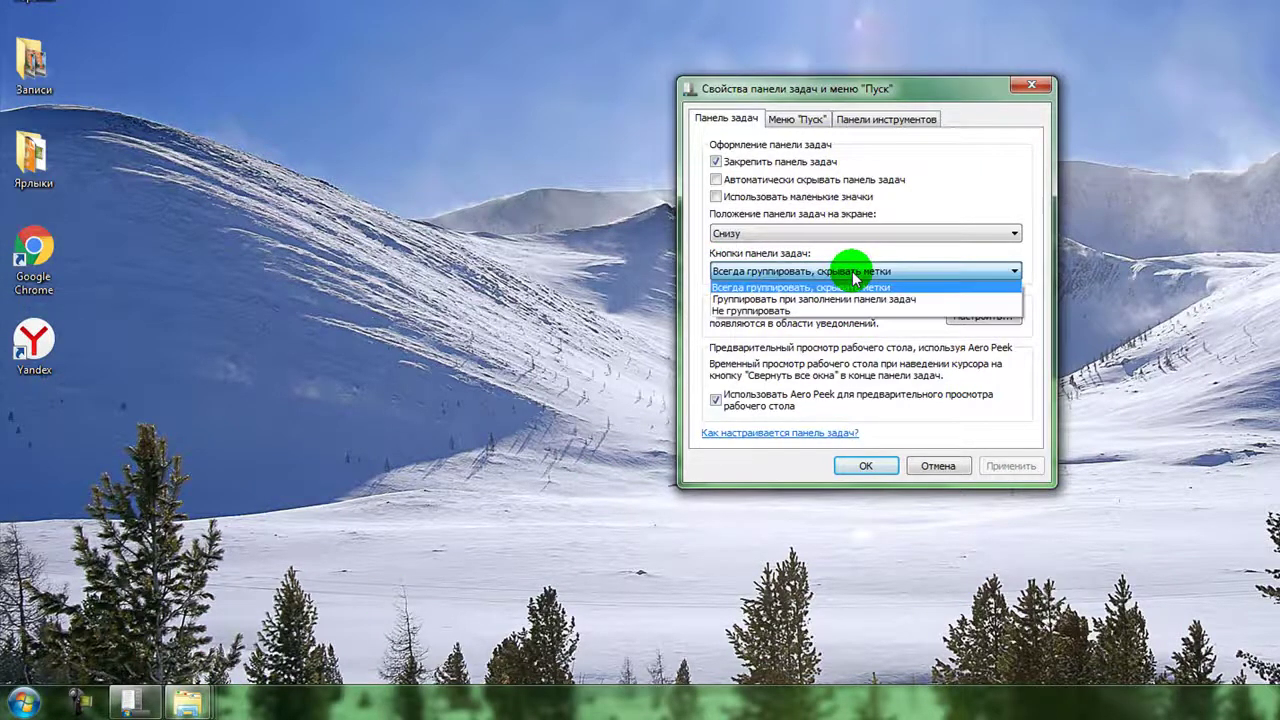
pyautogui.click(785, 313)
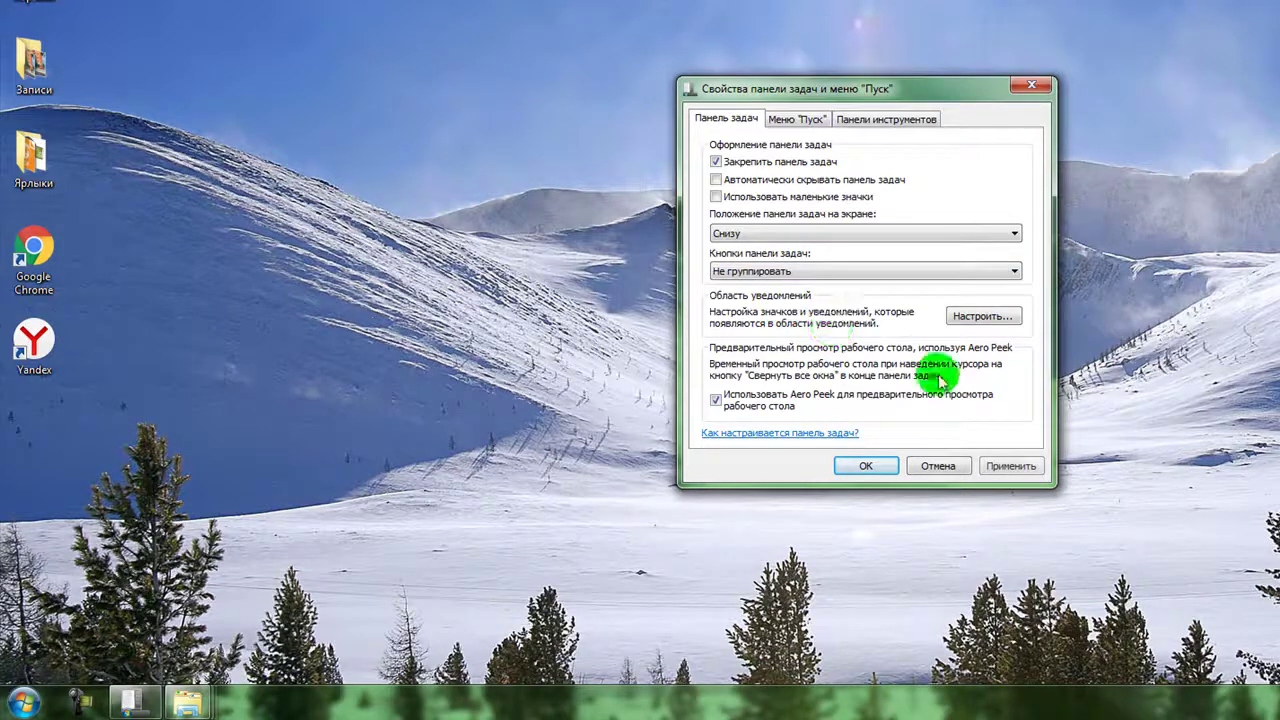
pyautogui.click(1008, 466)
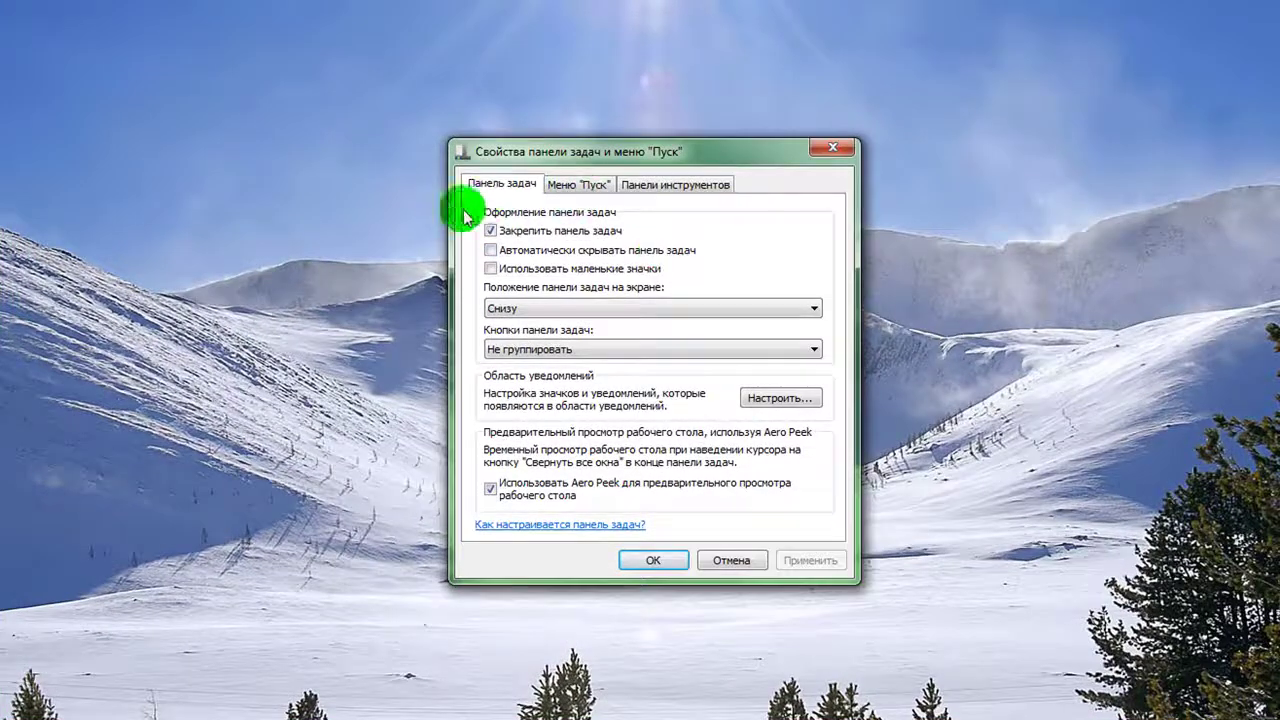
# - Look over the Start menu and toolbar settings, then accept and close the taskbar properties
pyautogui.click(589, 187)
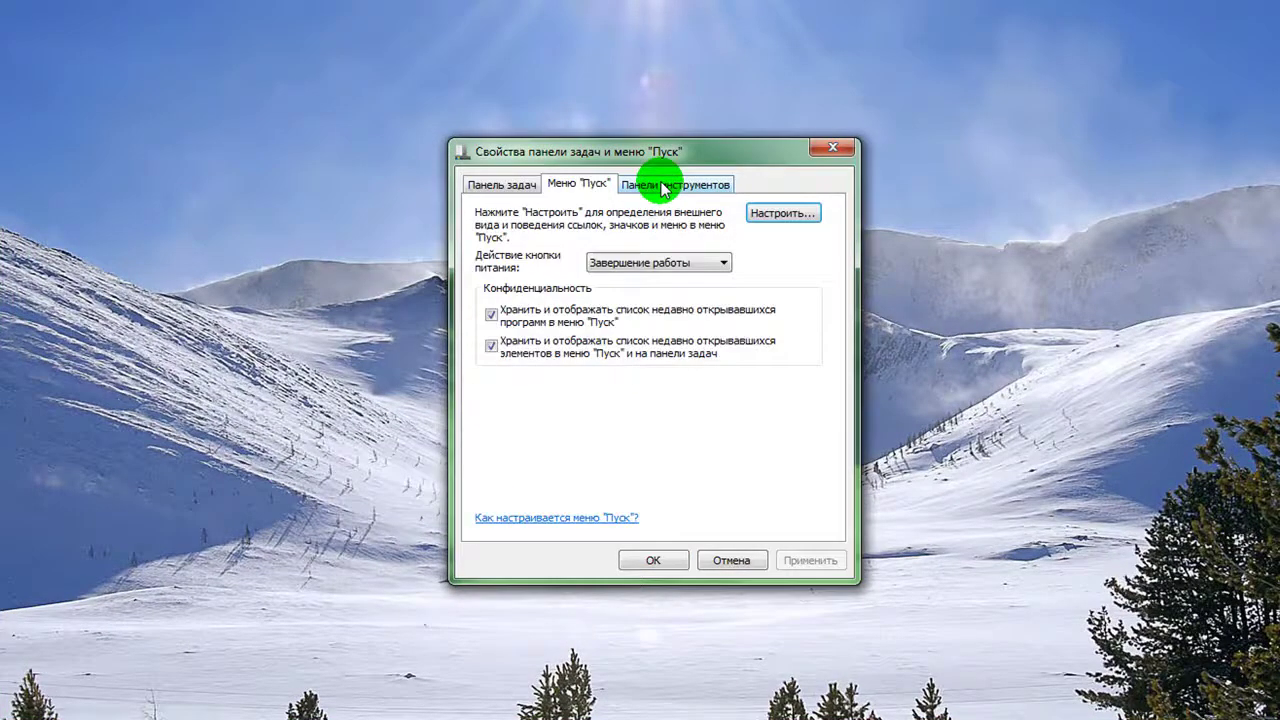
pyautogui.click(663, 186)
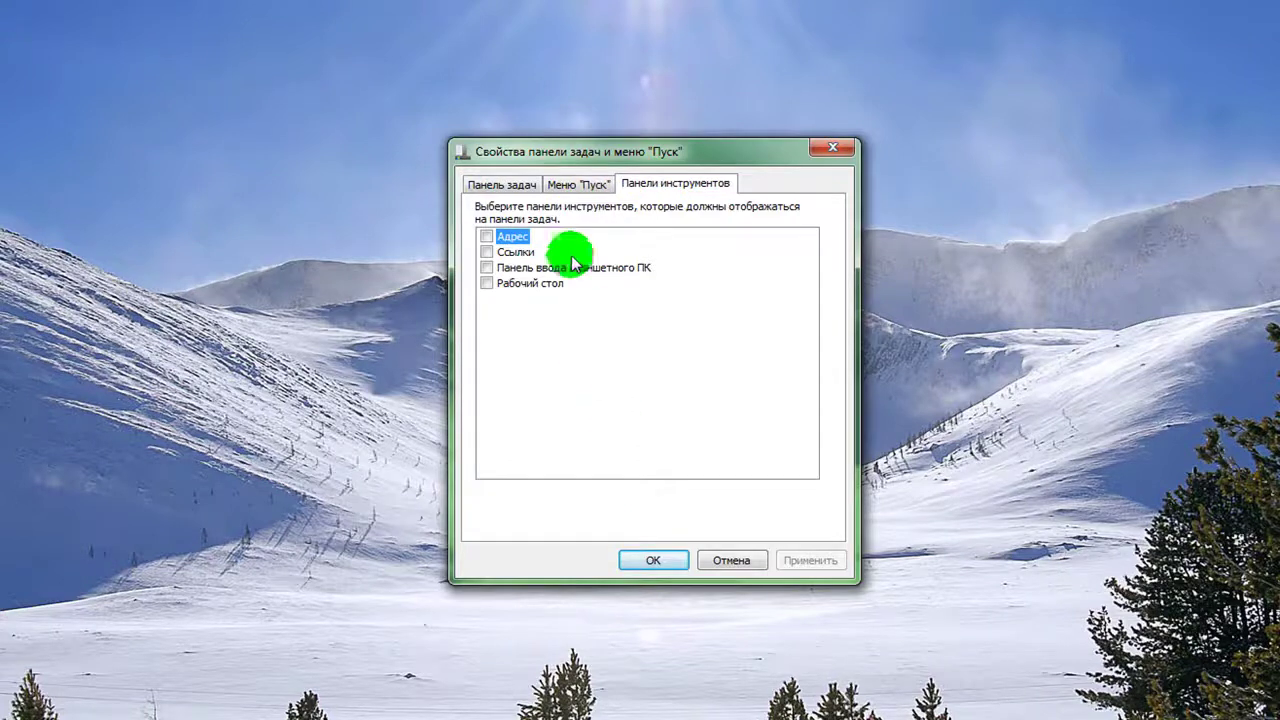
pyautogui.click(508, 184)
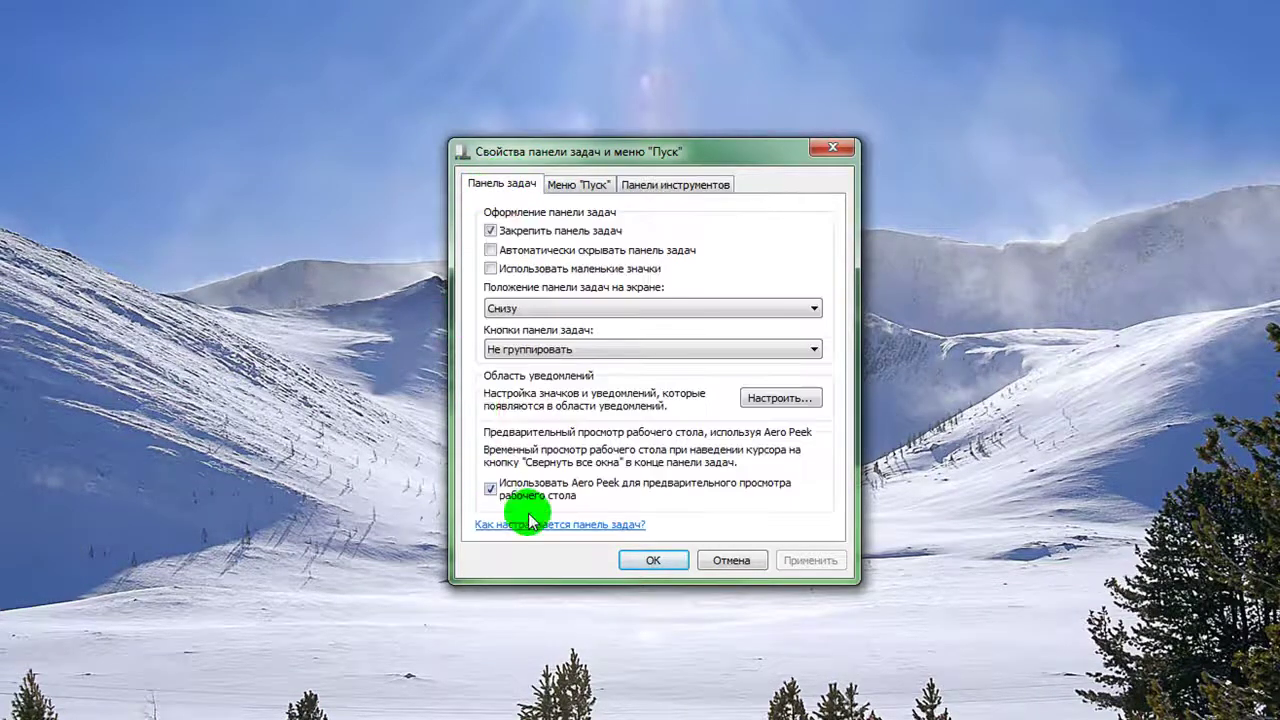
pyautogui.click(653, 563)
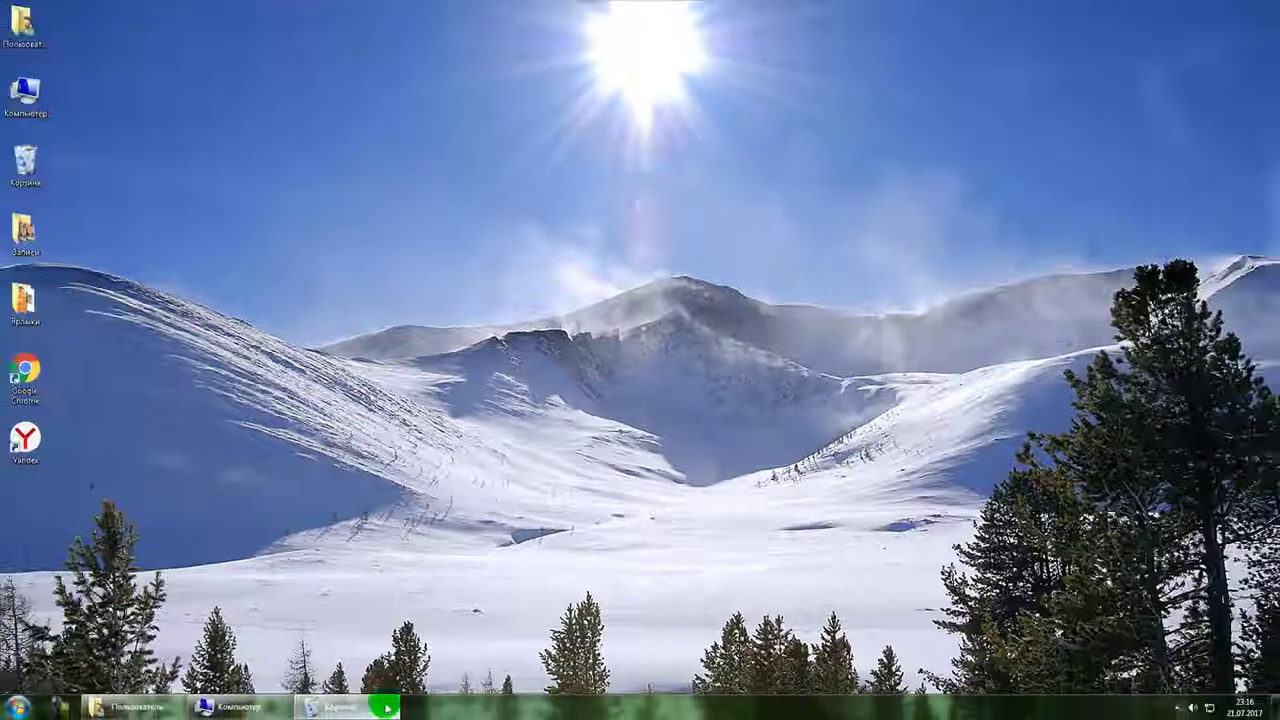
# - Close the open Корзина, Компьютер and Пользователь windows
pyautogui.click(386, 708)
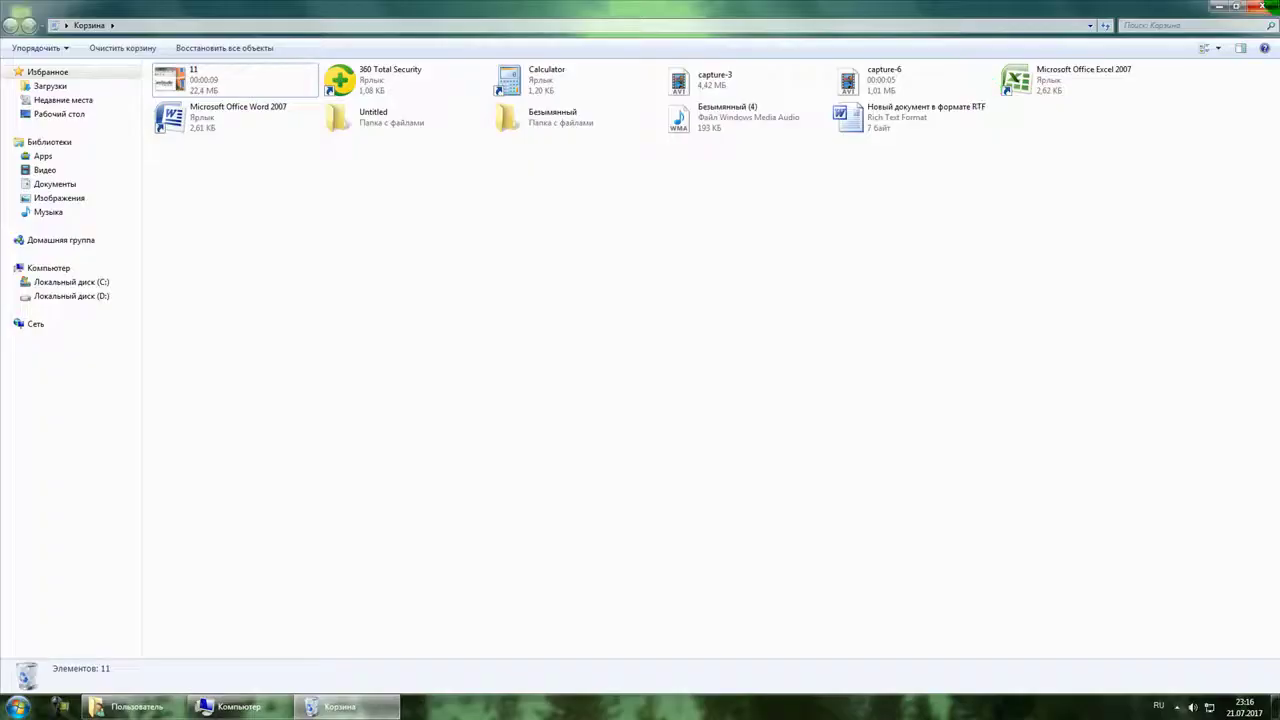
pyautogui.hotkey('alt', 'F4')
pyautogui.rightClick(241, 712)
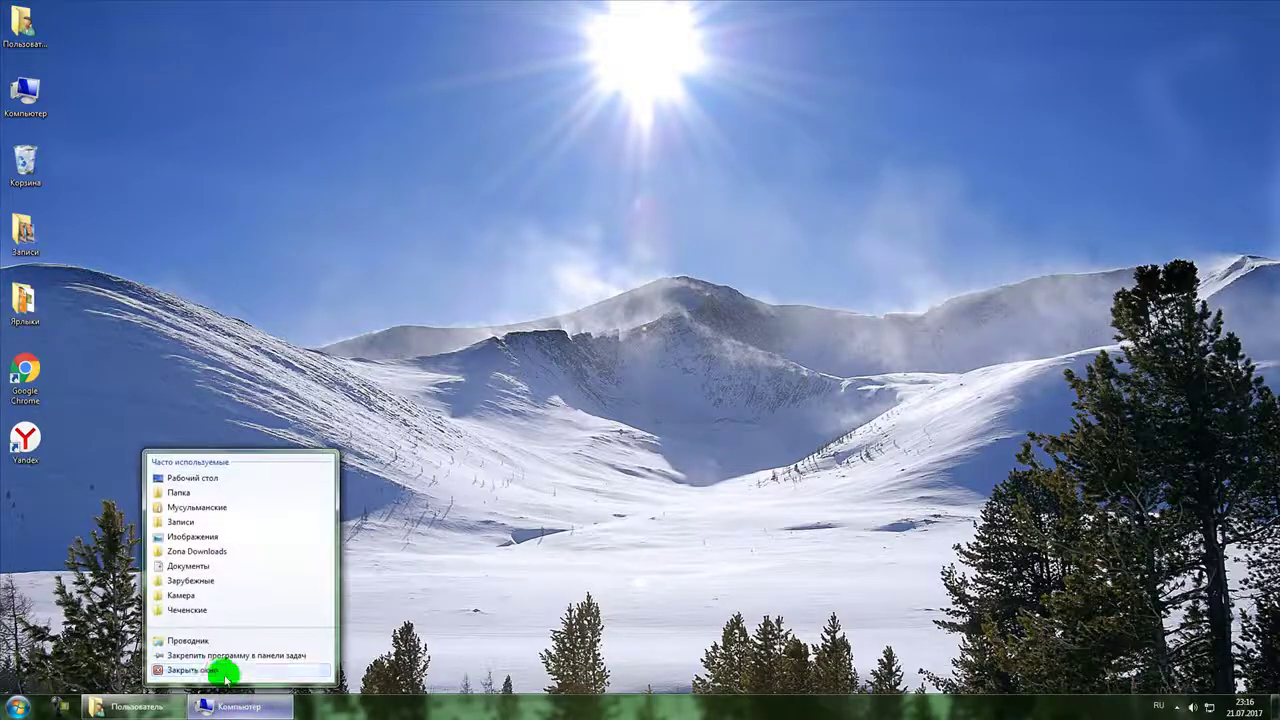
pyautogui.click(180, 672)
pyautogui.rightClick(129, 703)
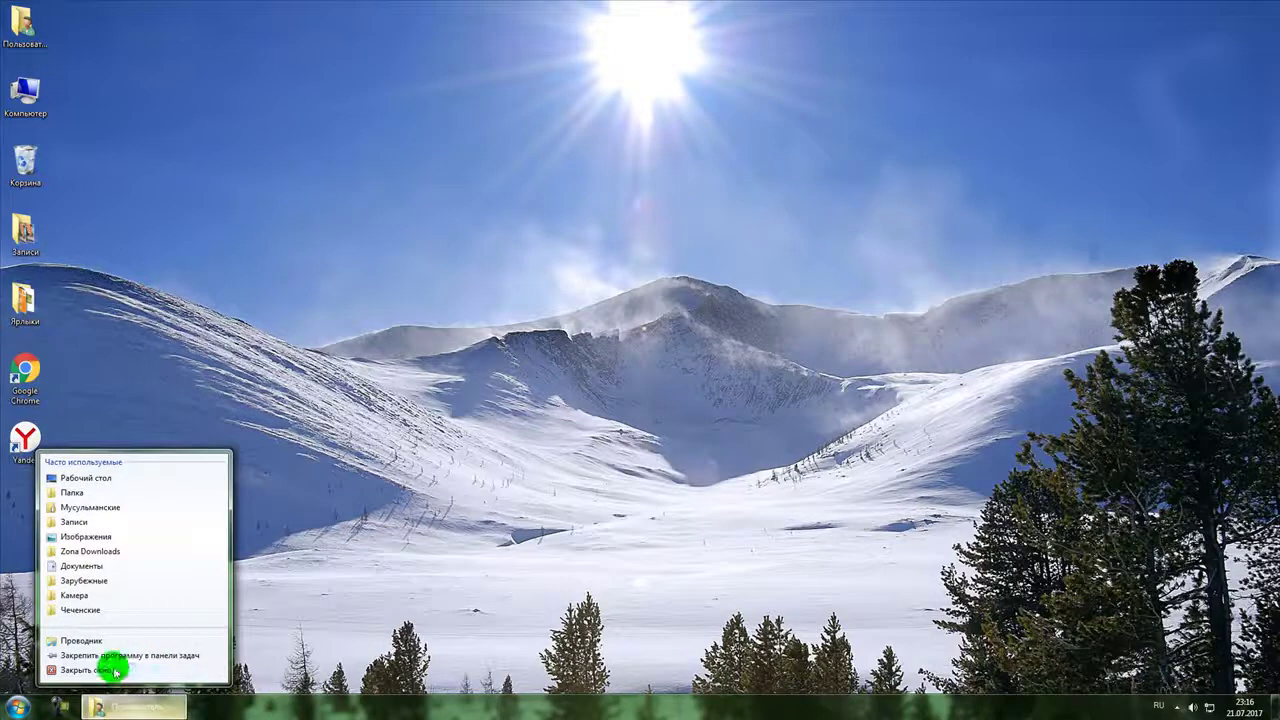
pyautogui.click(108, 669)
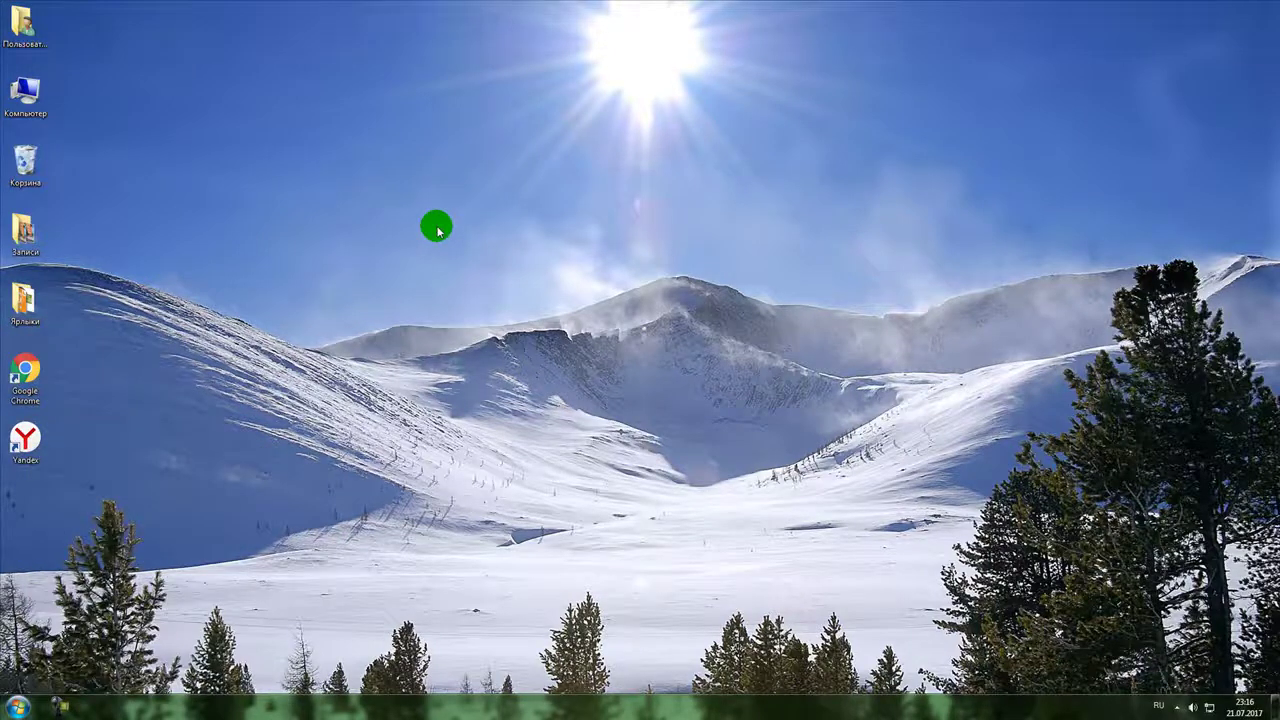